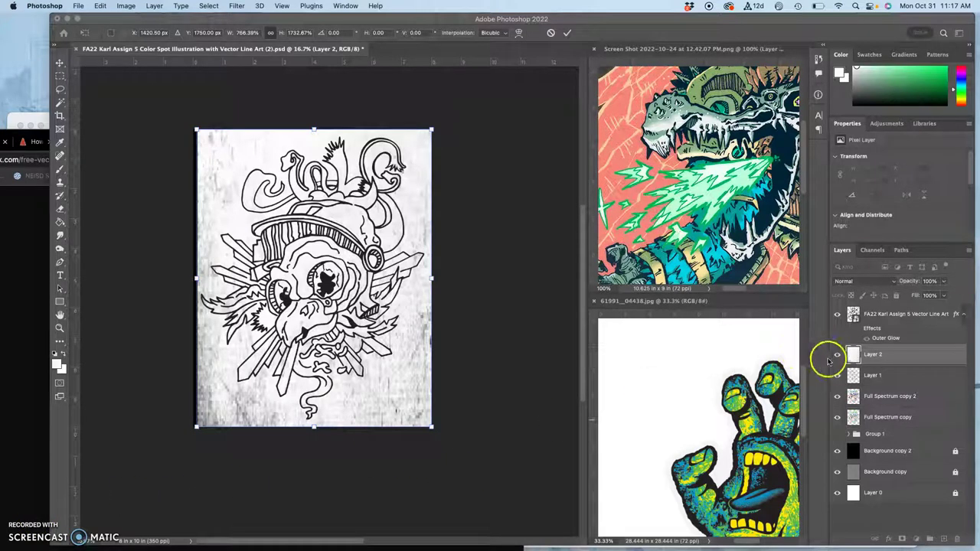
Step: Commit Layer 2's pending transform and toggle Layer 2 to check the colour art beneath
click(838, 357)
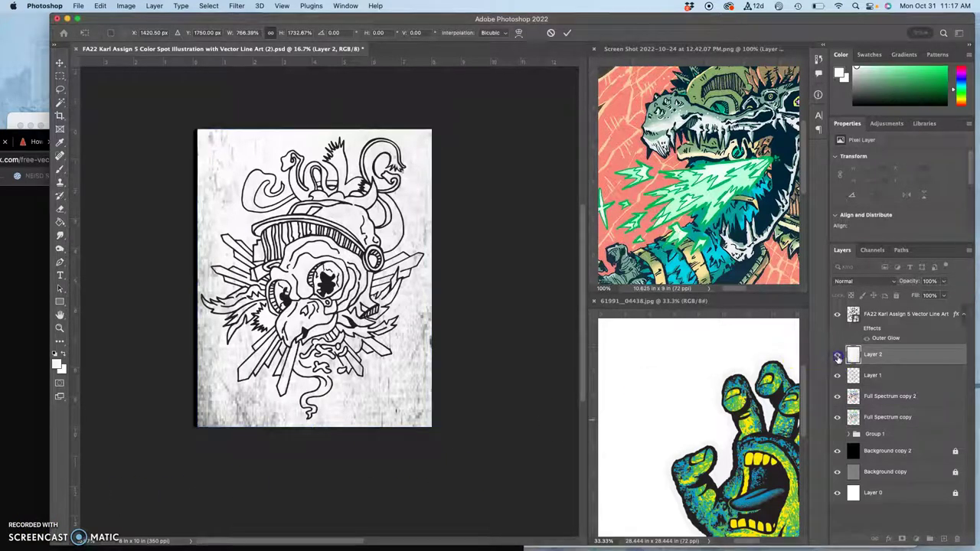
click(388, 331)
scroll(388, 331, up, 10)
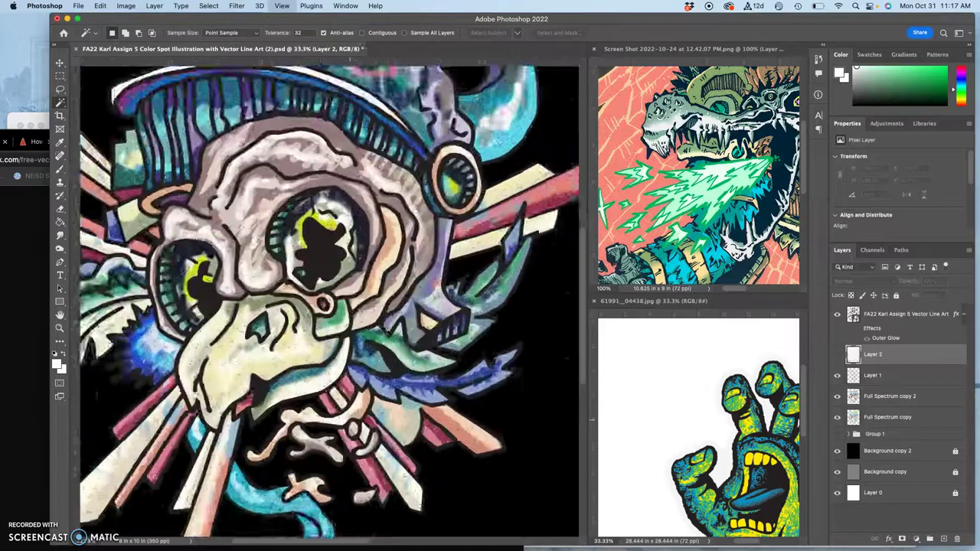
scroll(388, 331, left, 5)
scroll(389, 331, down, 3)
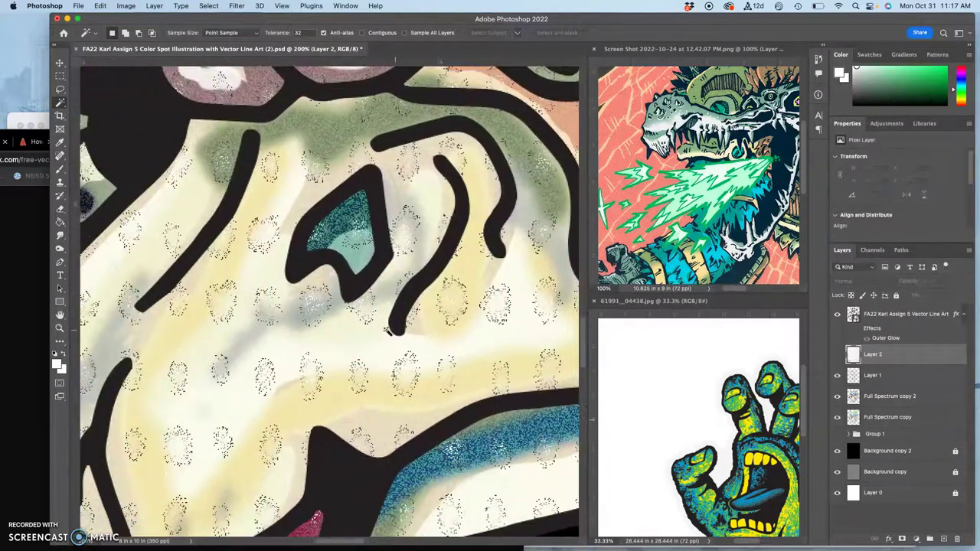
scroll(305, 358, down, 10)
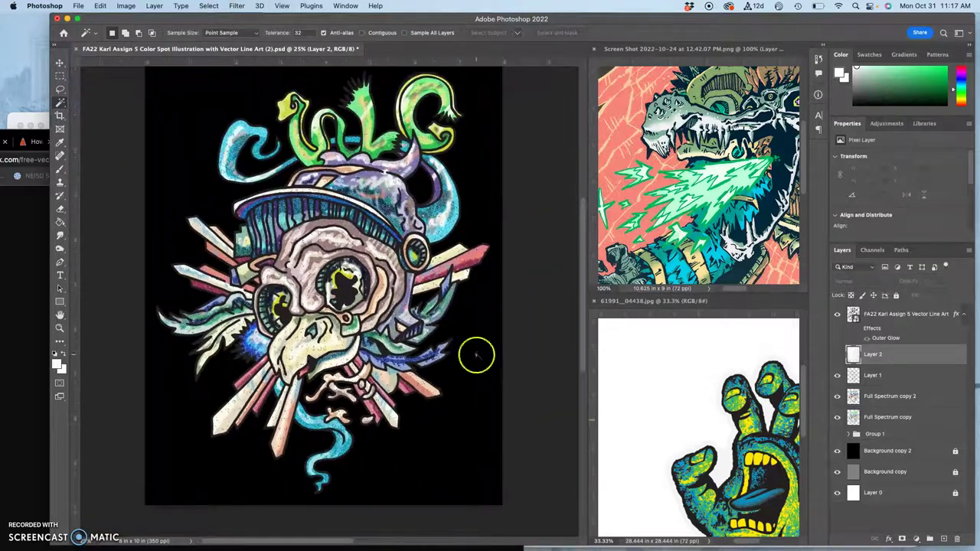
click(837, 354)
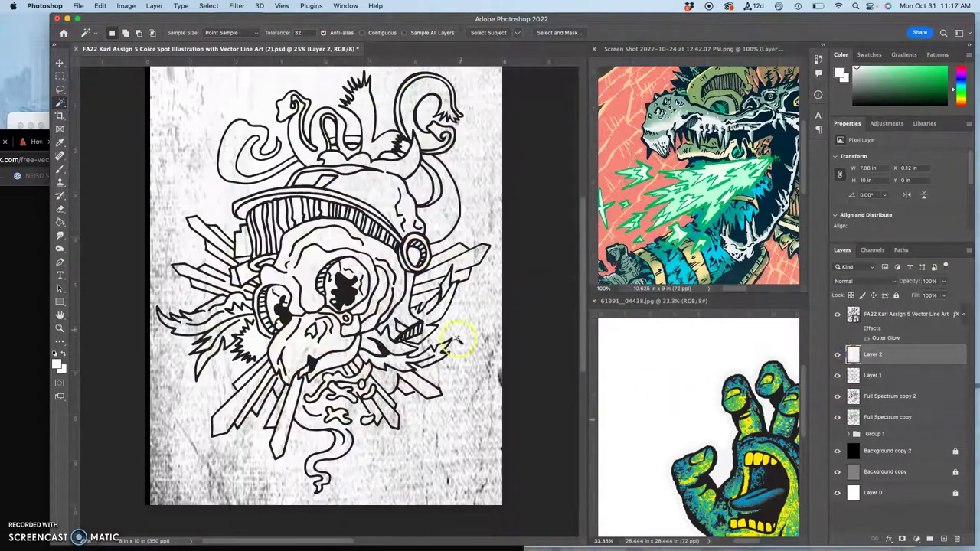
scroll(467, 335, down, 1)
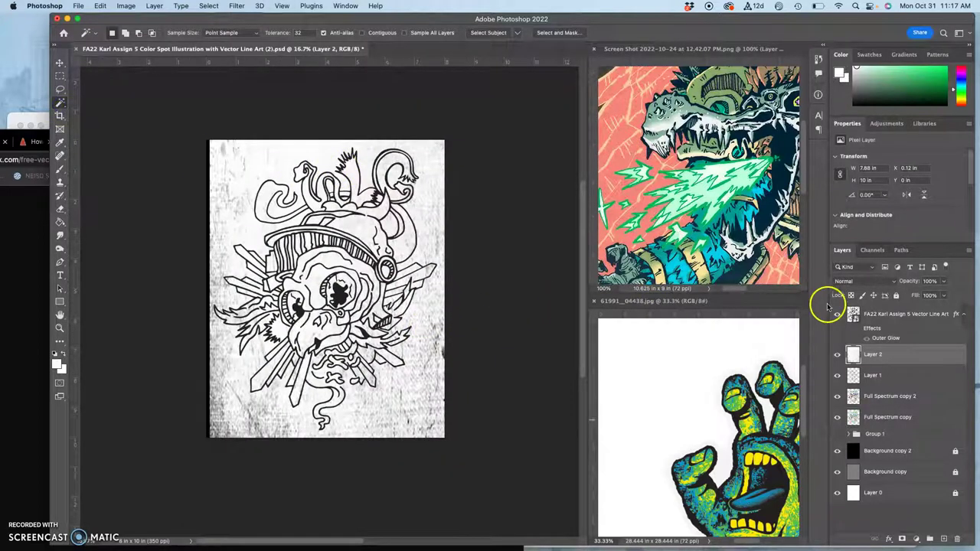
Step: Magic-wand the white area around the line art and delete it from Layer 2
click(872, 397)
click(258, 157)
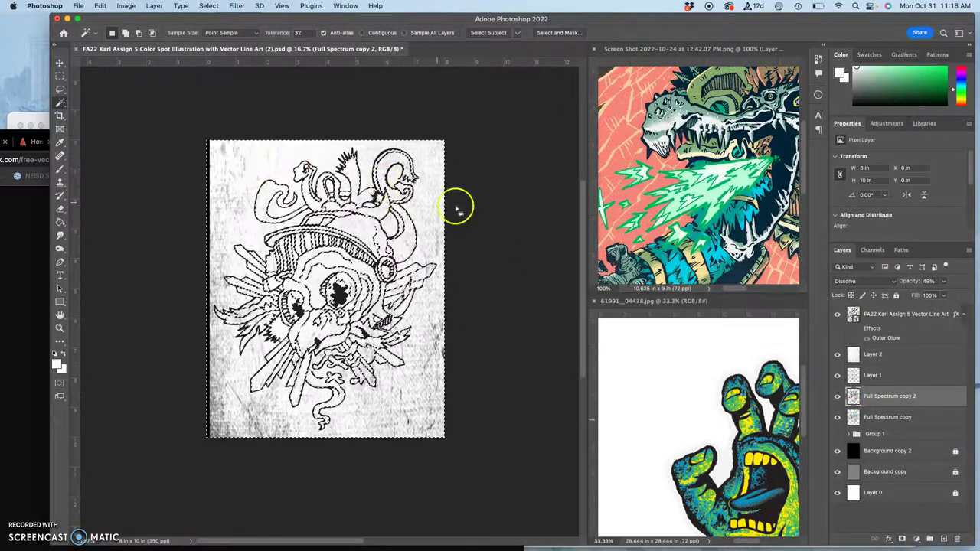
click(866, 353)
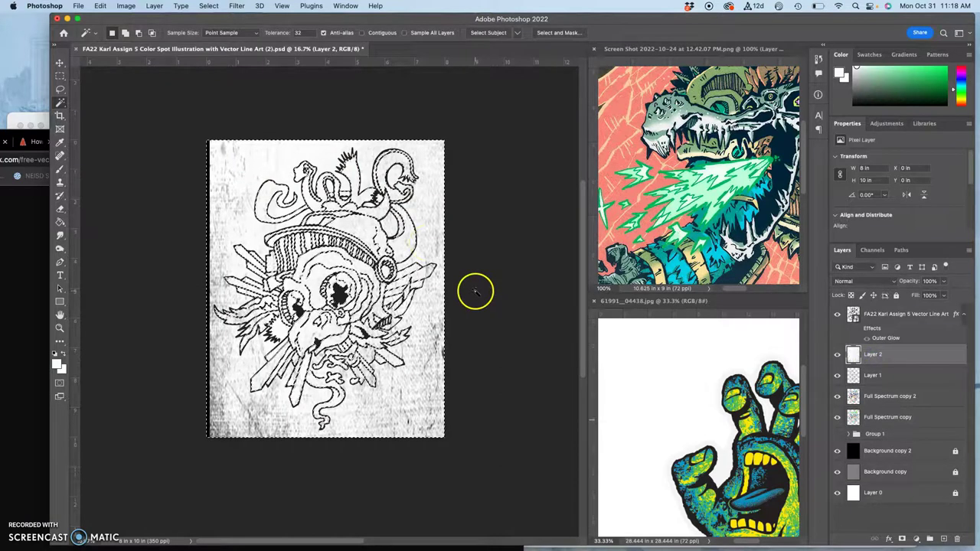
key(Delete)
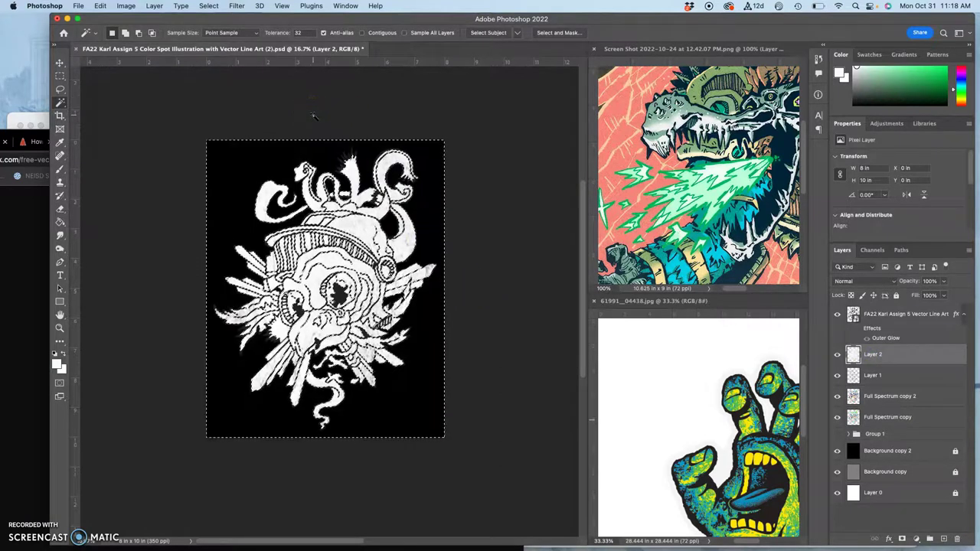
key(ctrl+d)
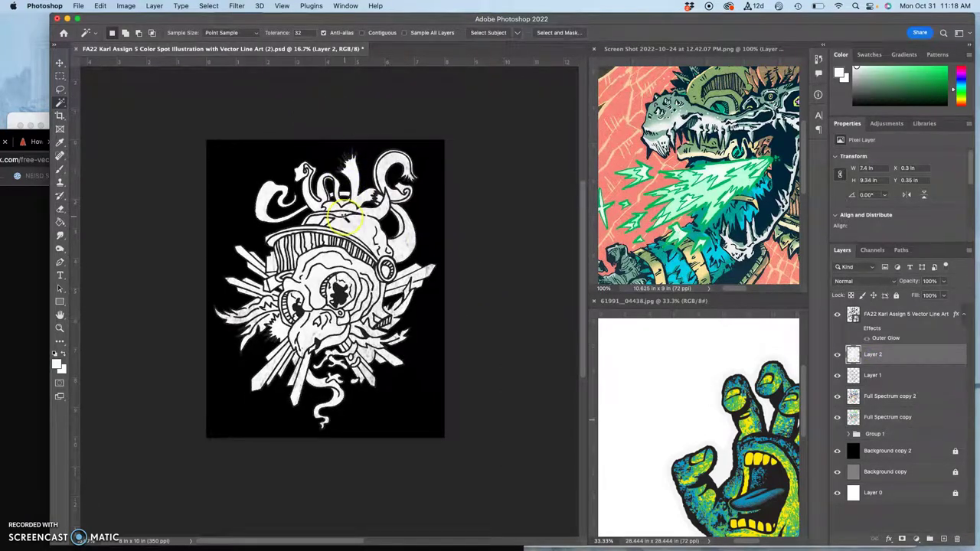
key(super+1)
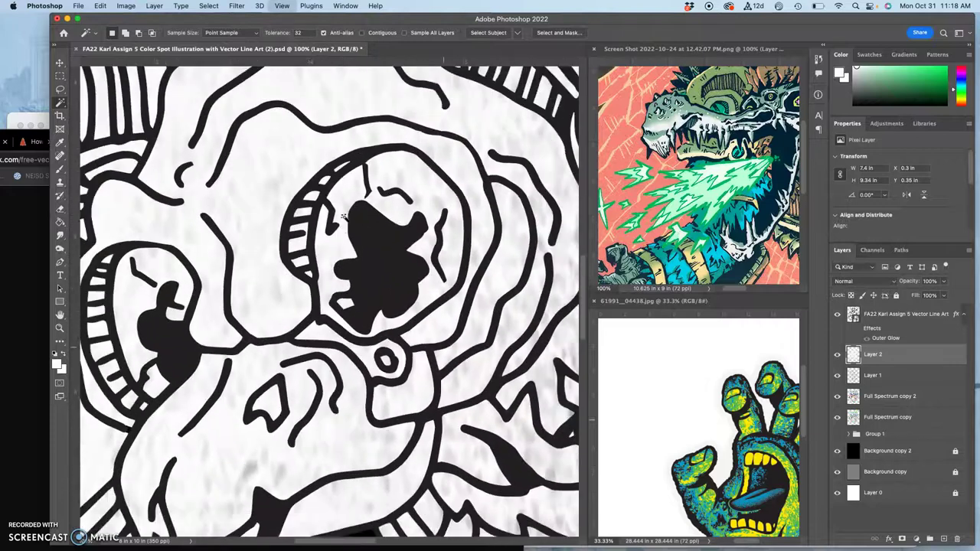
key(super+minus)
key(super+minus)
key(super+minus)
Step: Zoom in close to inspect the line-art edges, then zoom back out to the whole illustration
click(371, 91)
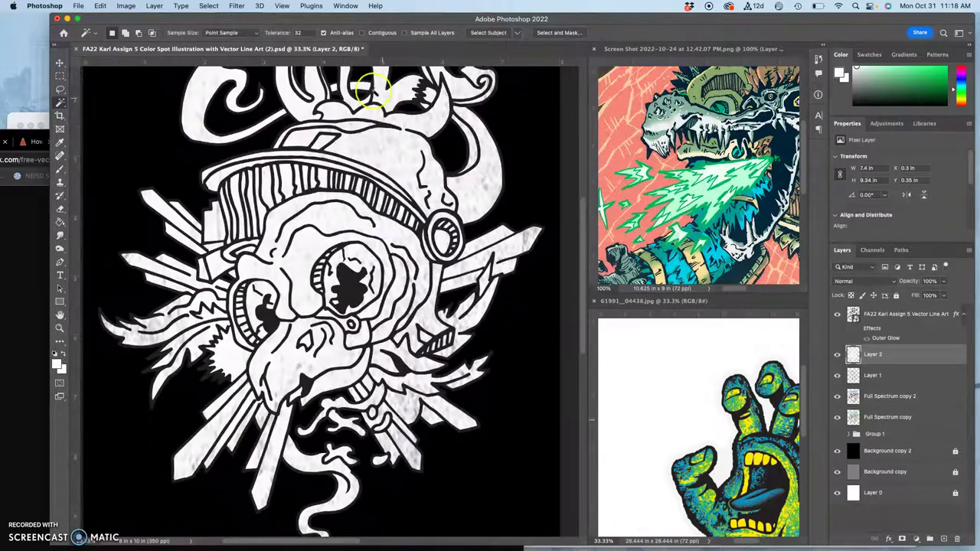
click(239, 5)
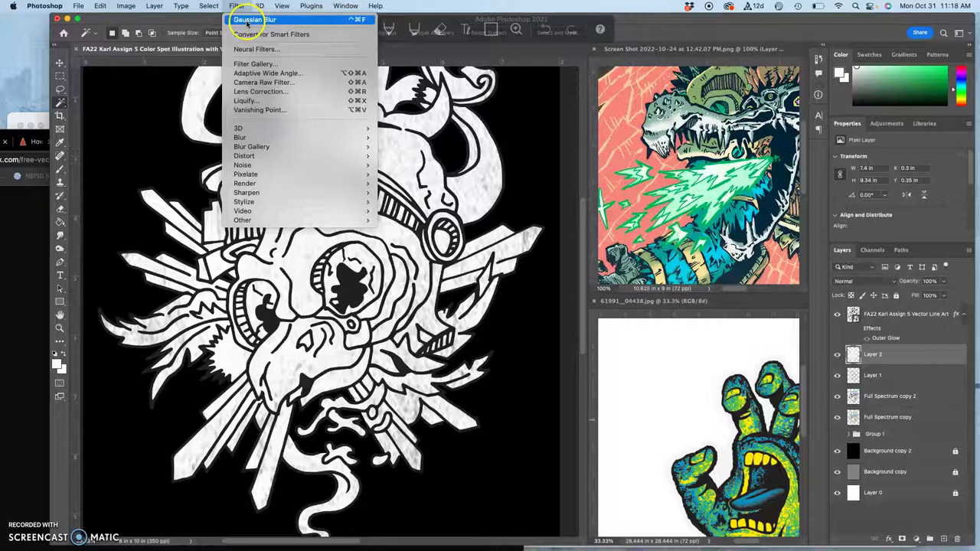
mouse_move(265, 140)
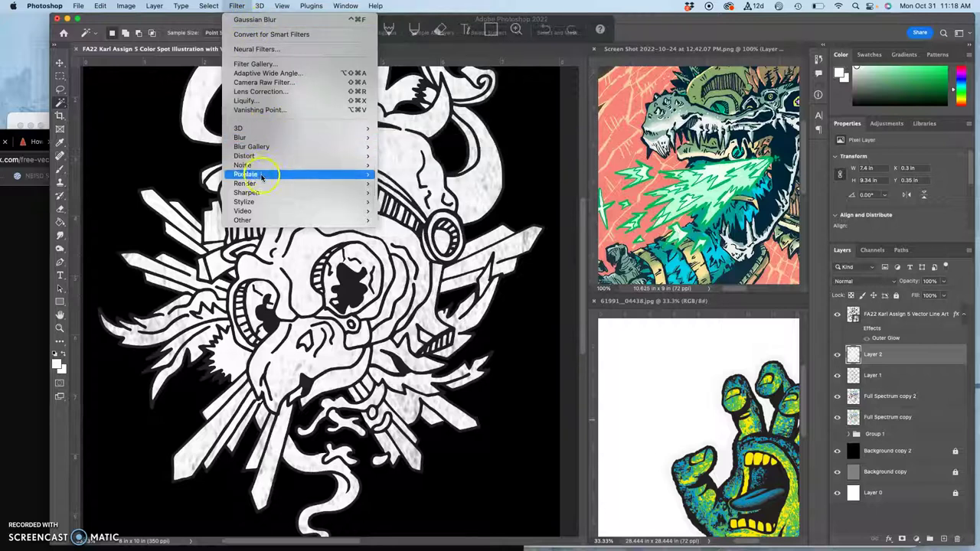
click(476, 190)
key(super+equal)
key(super+equal)
key(super+equal)
key(super+equal)
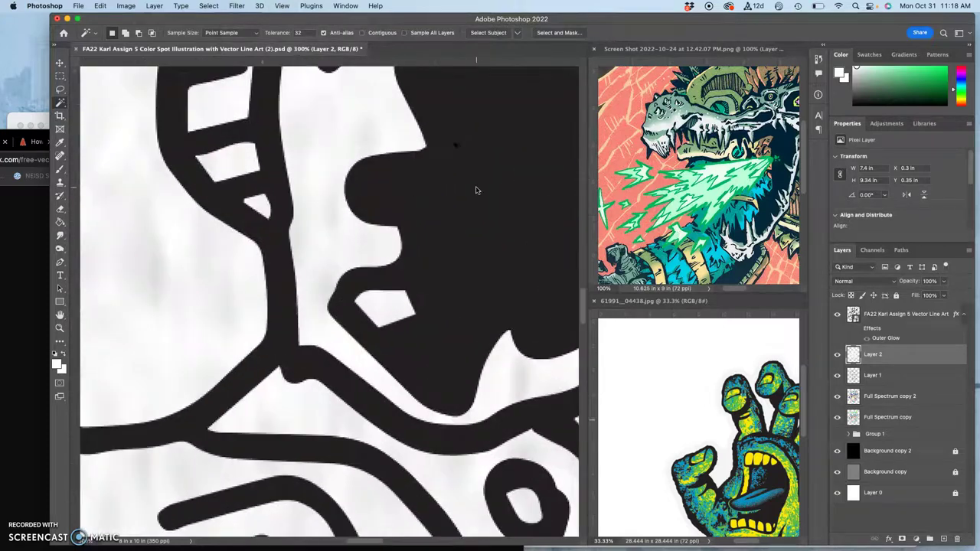
scroll(476, 190, left, 5)
drag(337, 187, 326, 280)
key(super+minus)
key(super+minus)
key(super+minus)
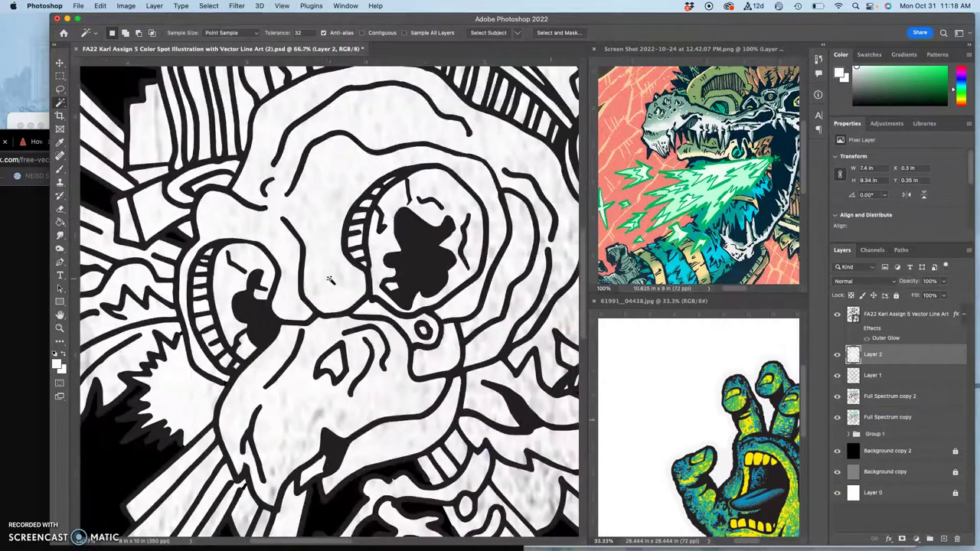
key(super+minus)
key(super+minus)
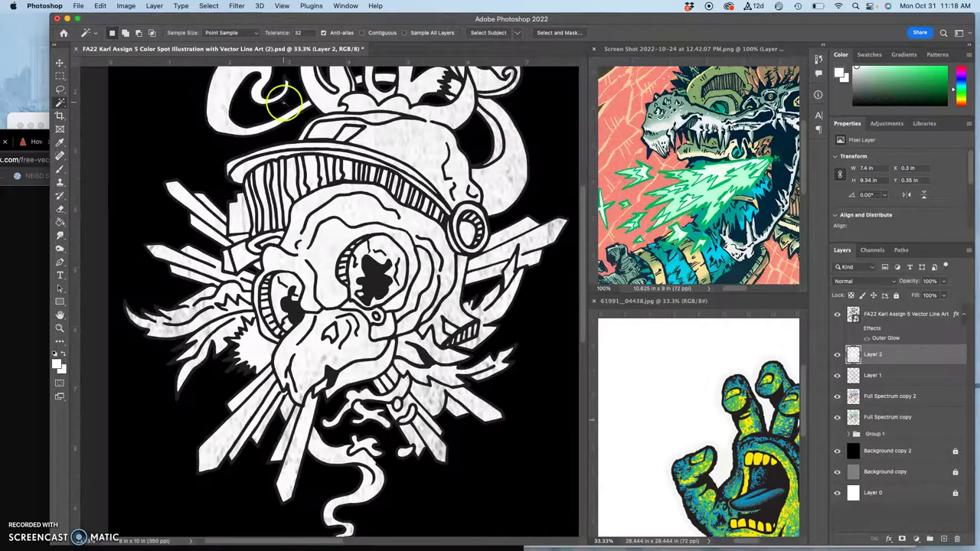
Step: Apply Smart Sharpen to Layer 2 with 298% amount, 11.1 px radius and 36% noise reduction
click(237, 6)
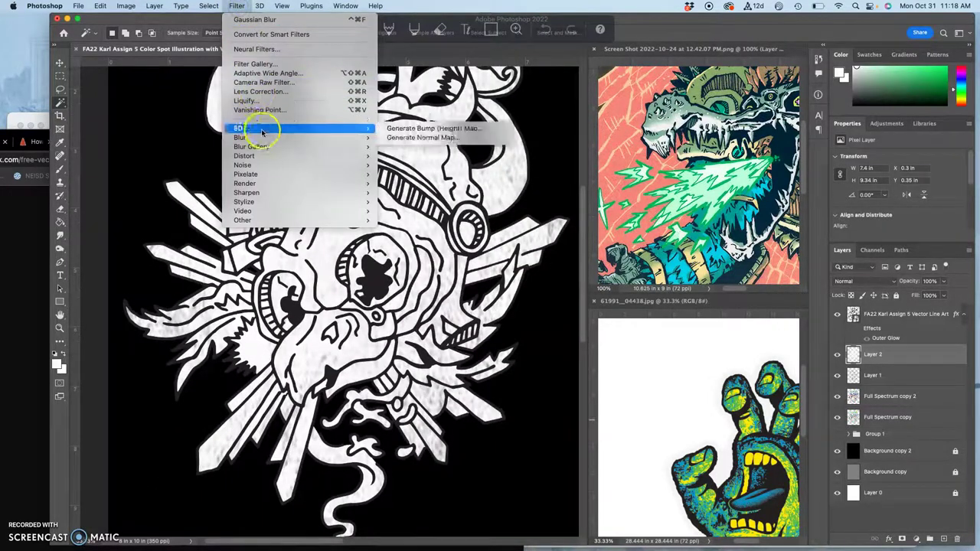
mouse_move(258, 196)
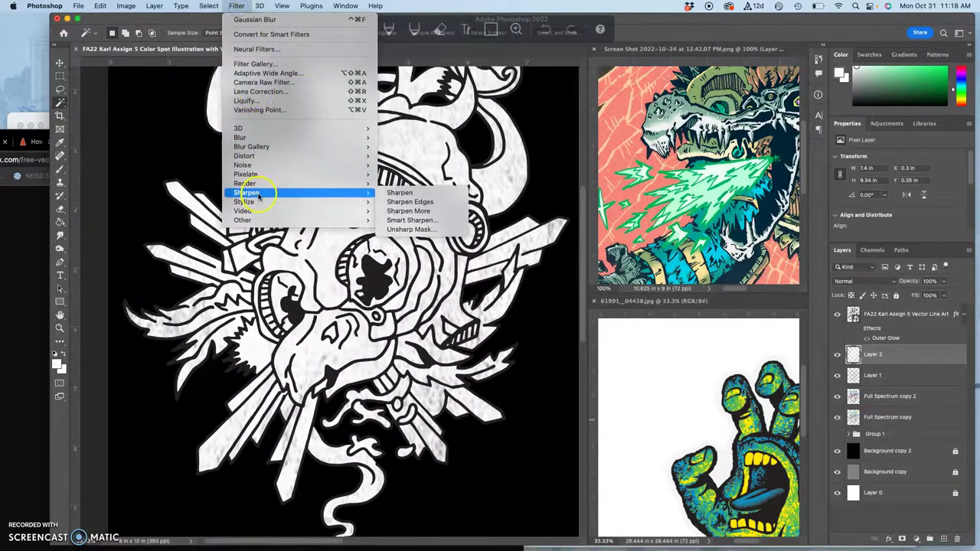
click(431, 219)
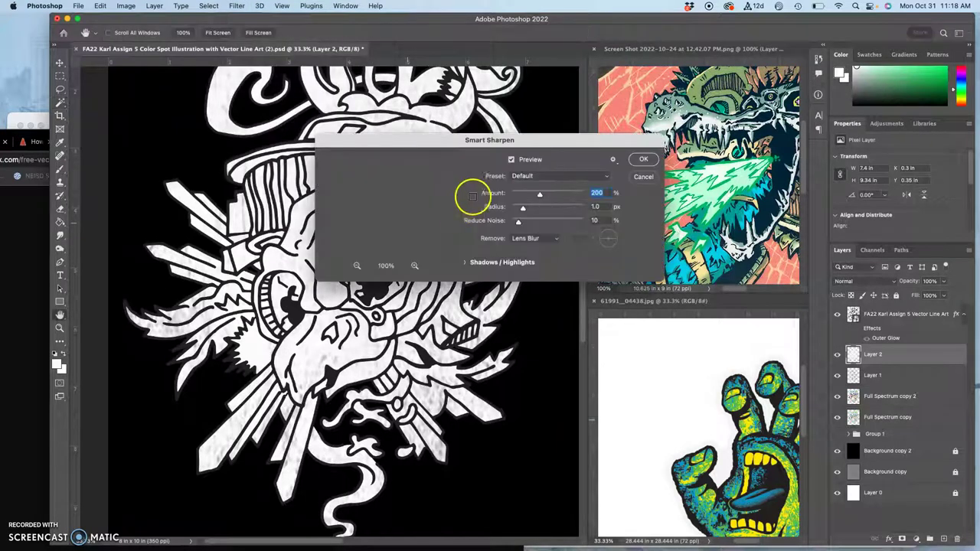
drag(454, 144, 565, 91)
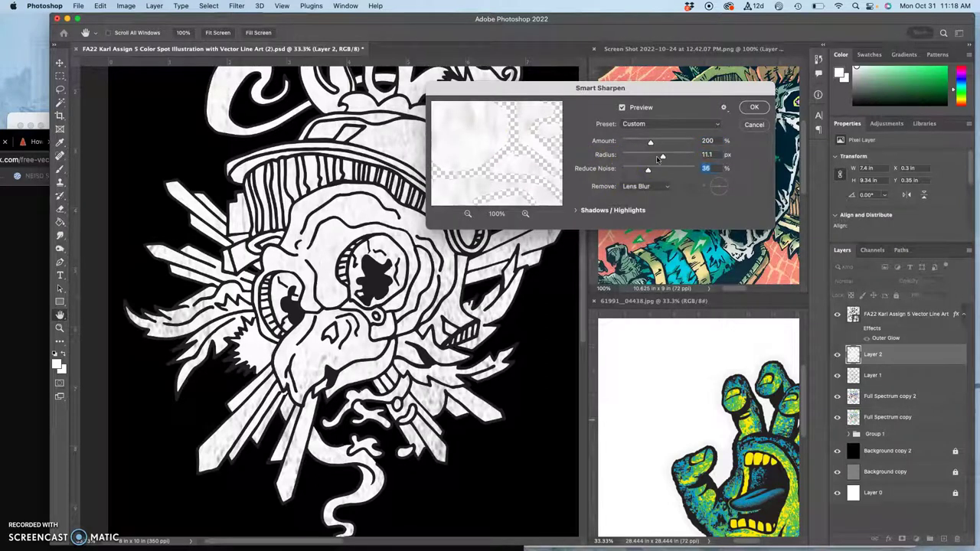
click(660, 142)
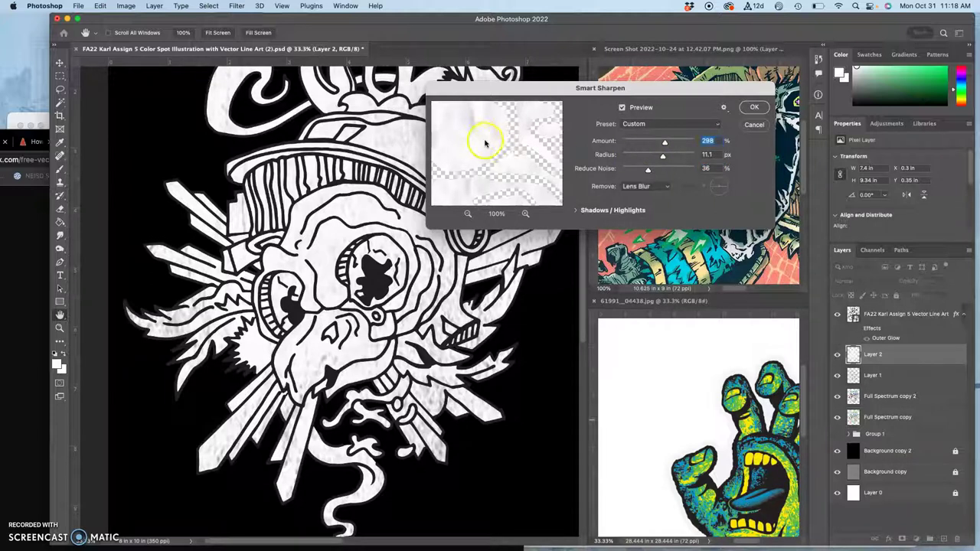
click(291, 314)
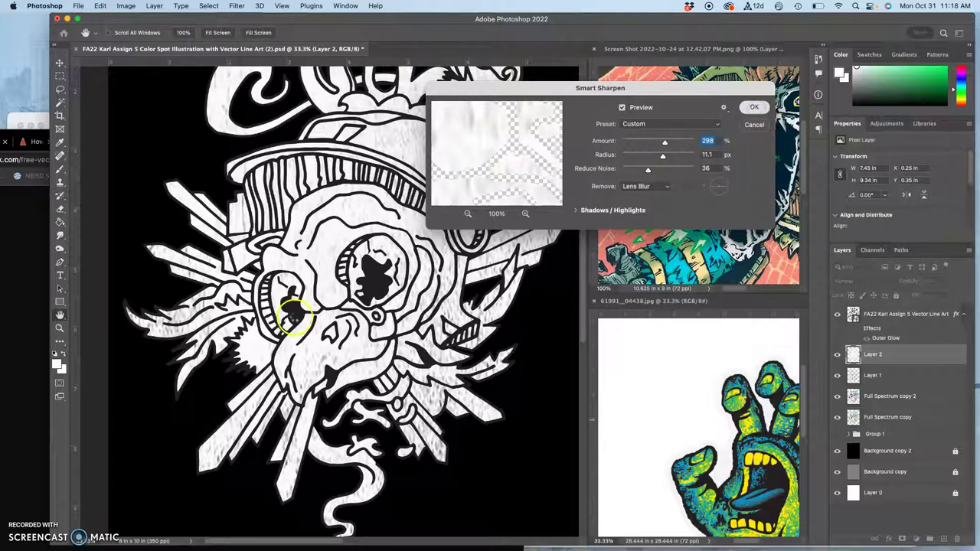
key(Return)
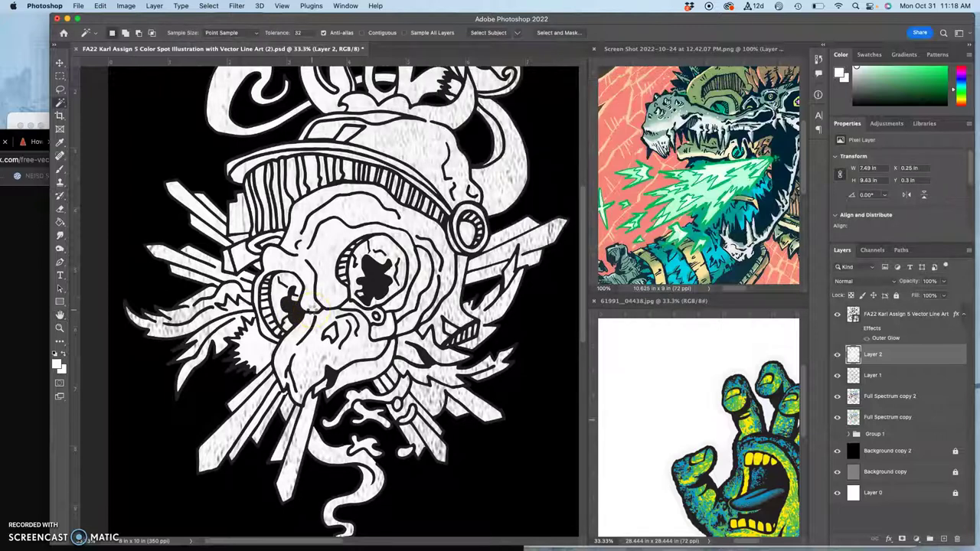
scroll(320, 306, up, 5)
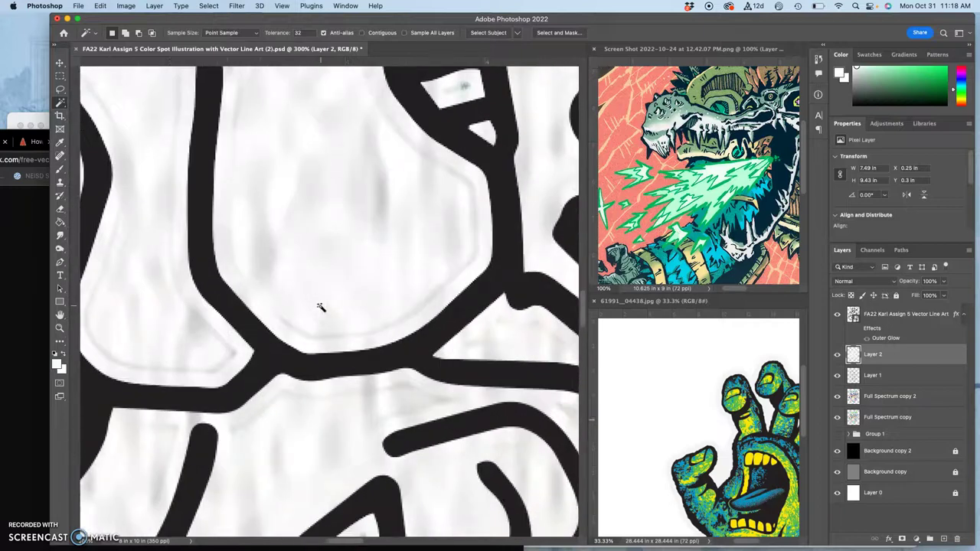
scroll(320, 306, down, 3)
scroll(321, 306, up, 5)
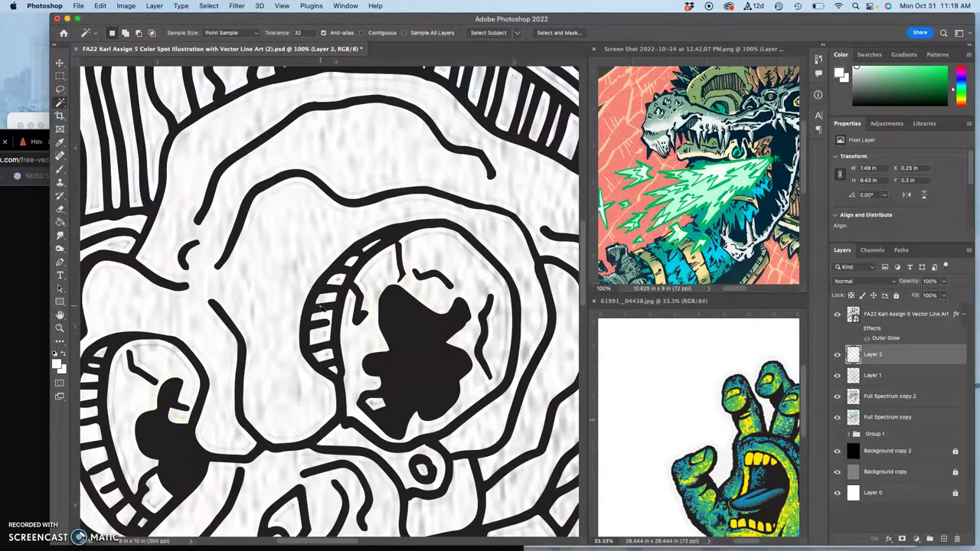
scroll(320, 308, down, 4)
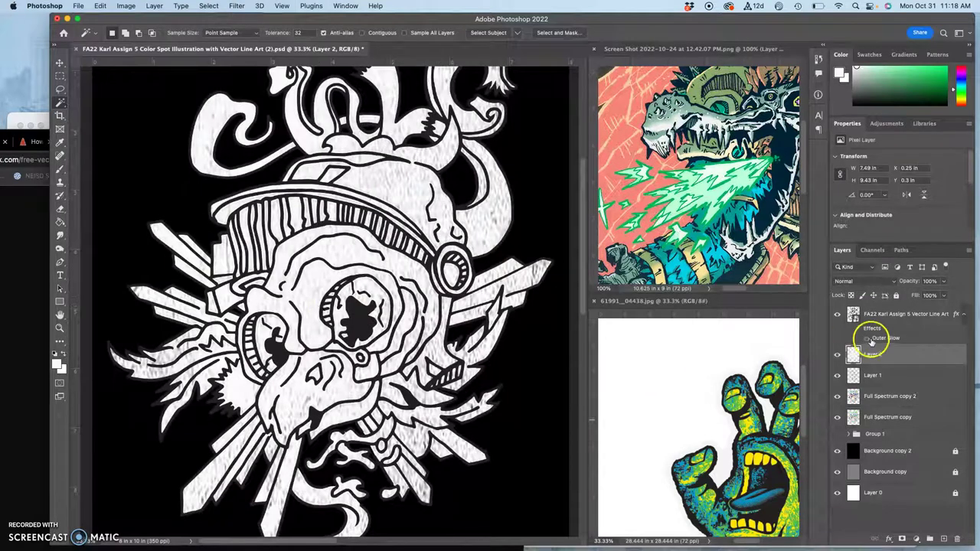
Step: Set Layer 2 to Pin Light blending and adjust its opacity to about 35%
click(879, 282)
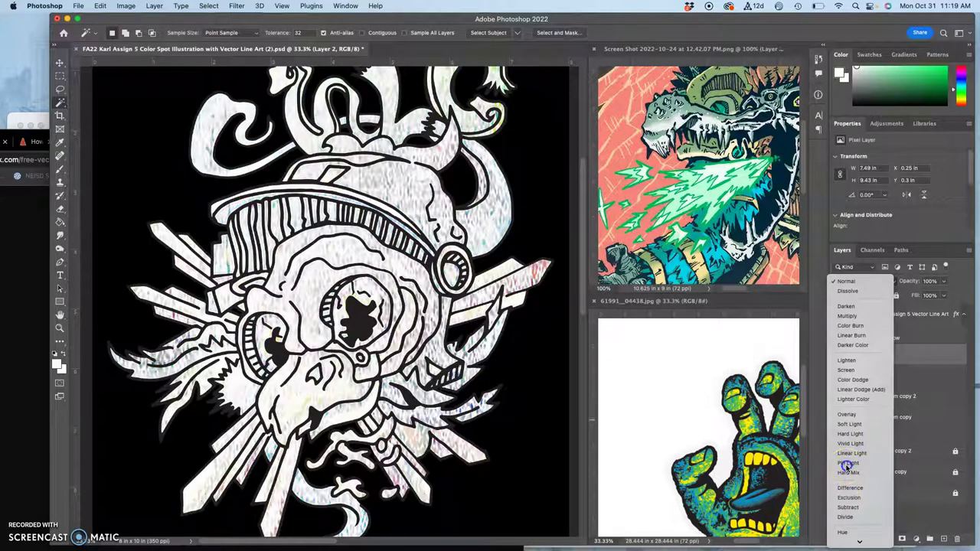
click(849, 463)
click(944, 285)
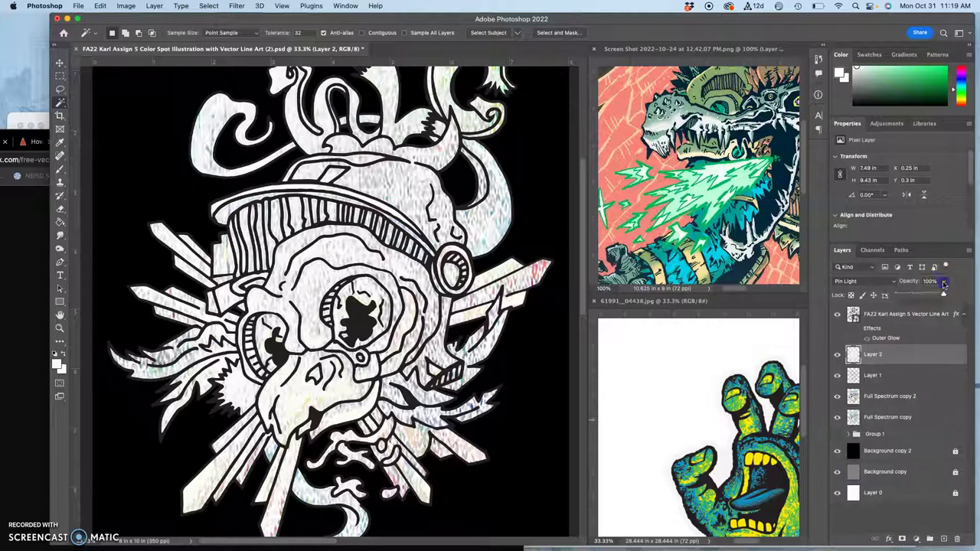
drag(931, 294, 906, 295)
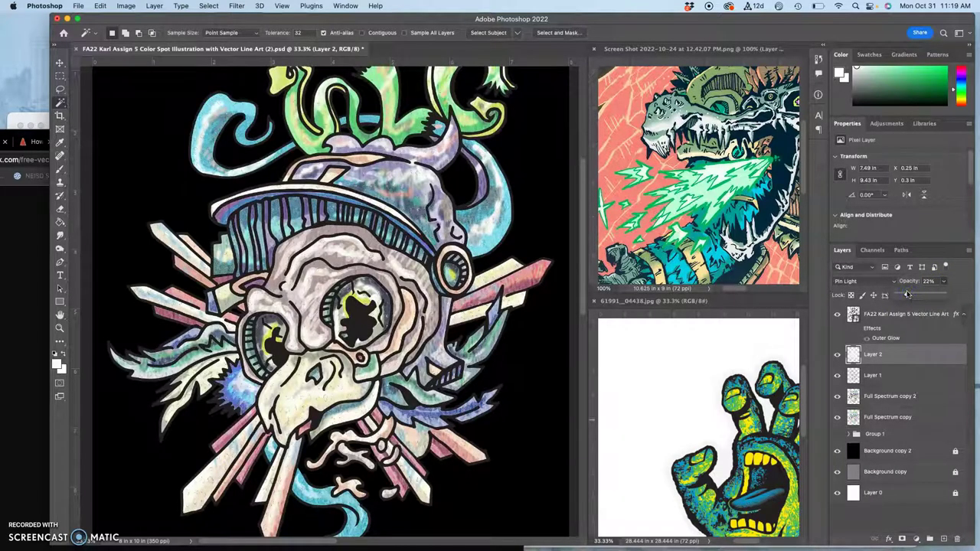
scroll(491, 272, up, 5)
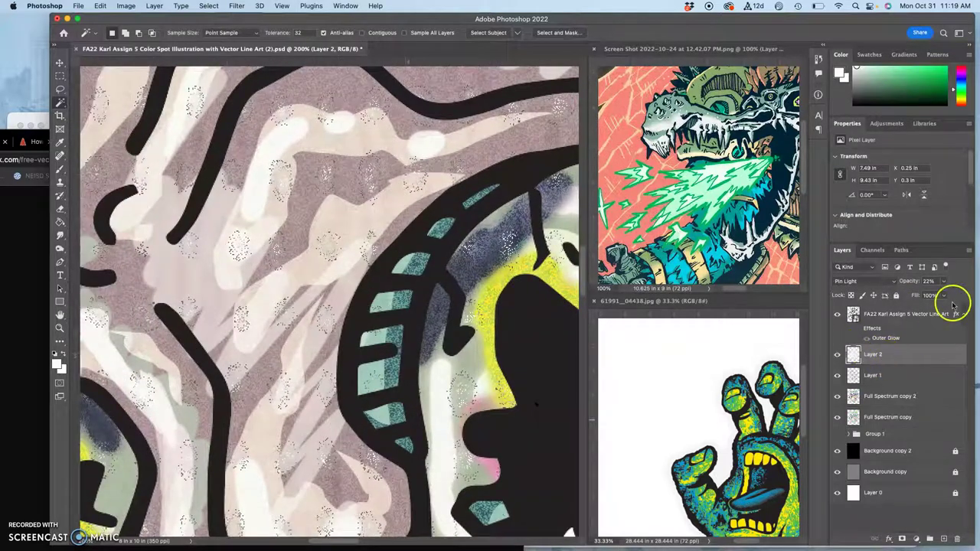
click(944, 282)
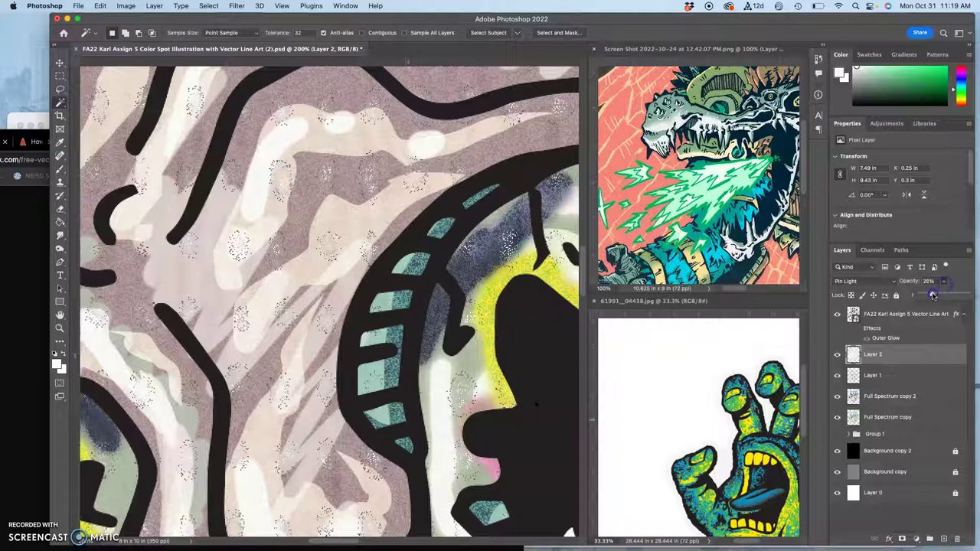
drag(936, 296, 938, 296)
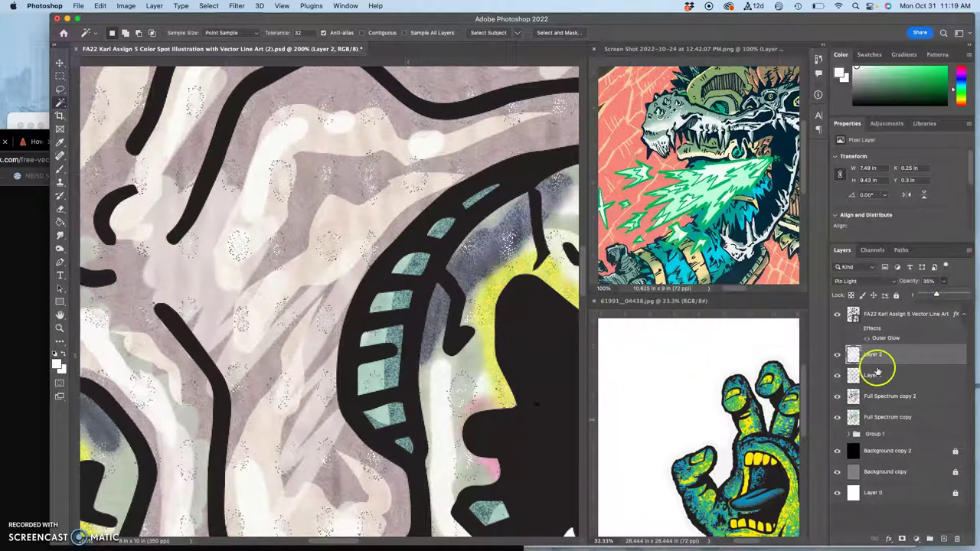
Step: Lower Layer 1 to 7% opacity, compare Normal blending, and keep it on Dissolve
click(876, 376)
click(880, 376)
click(942, 283)
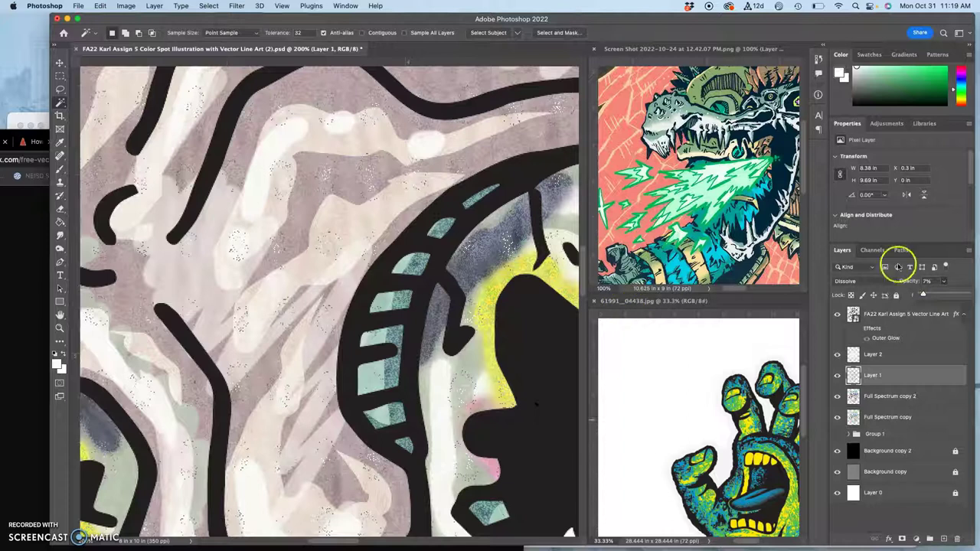
click(868, 282)
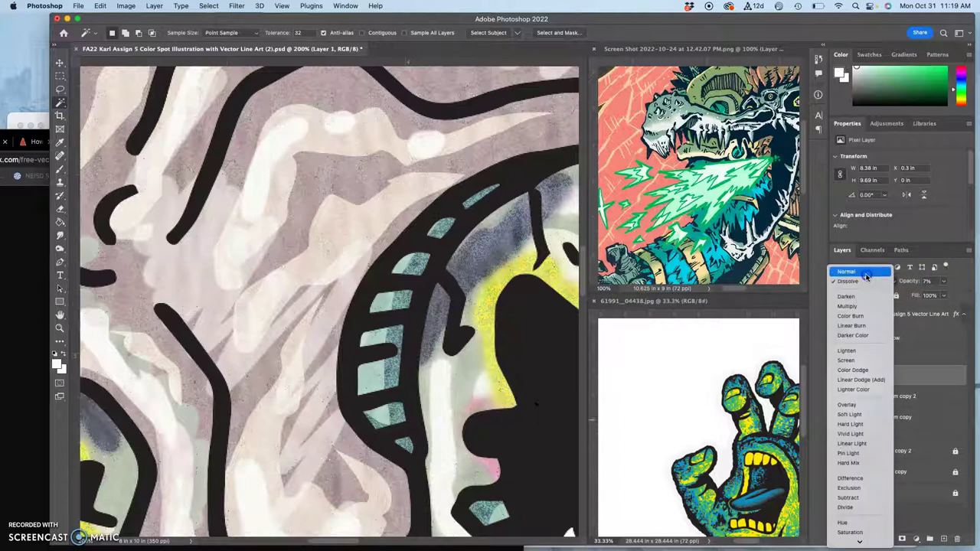
click(867, 275)
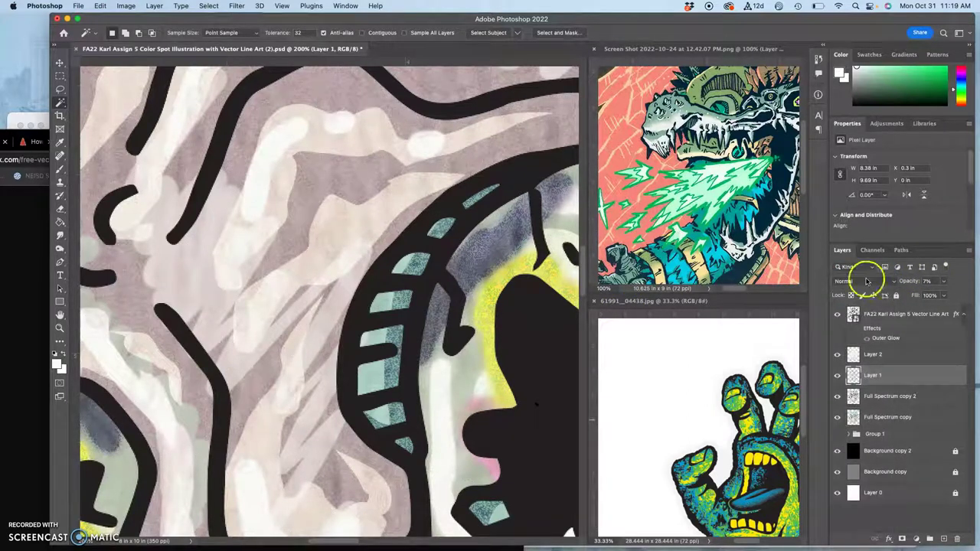
click(868, 281)
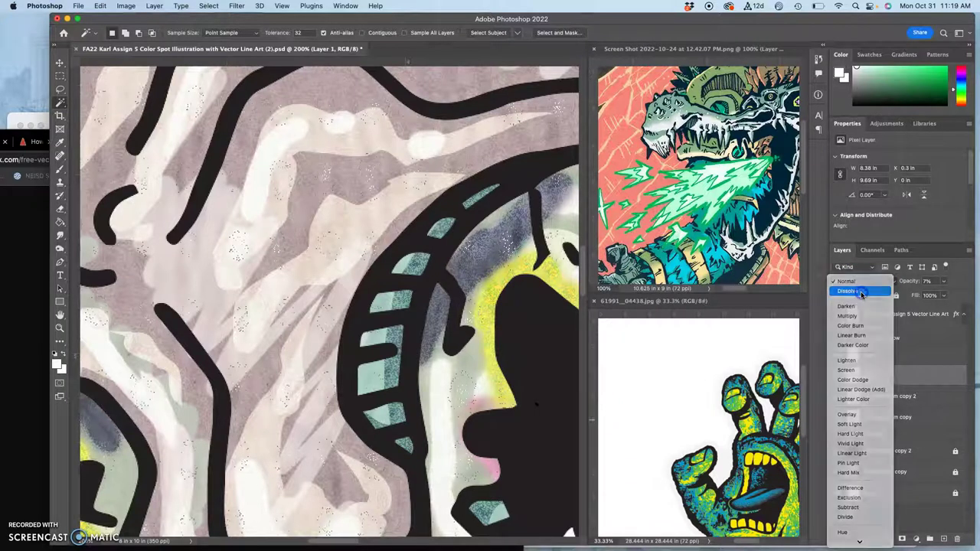
click(861, 291)
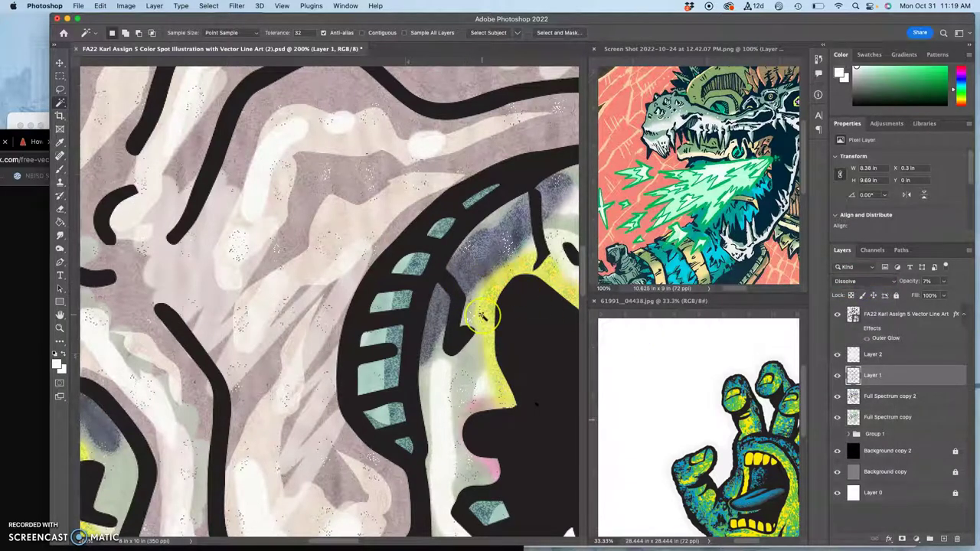
key(super+plus)
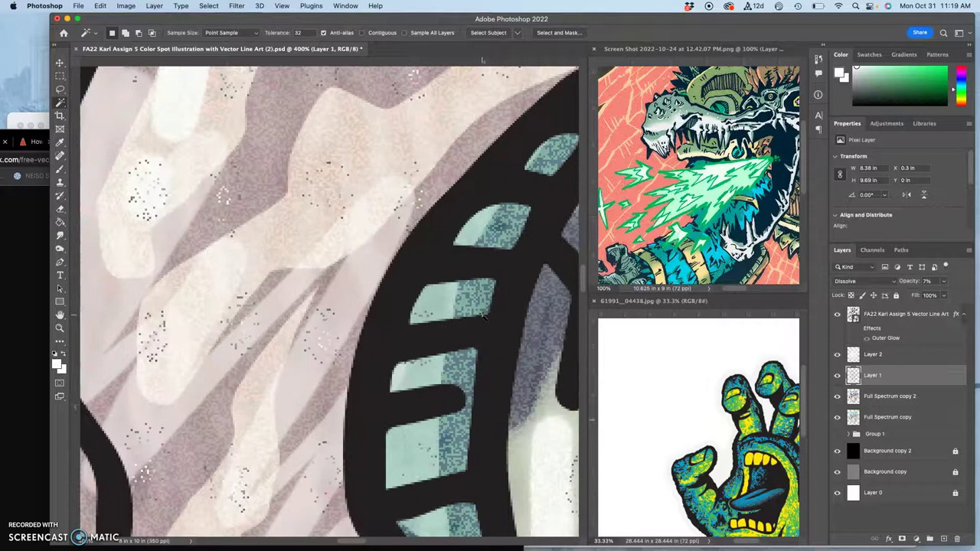
key(super+minus)
key(super+minus)
key(super+minus)
key(super+minus)
key(super+minus)
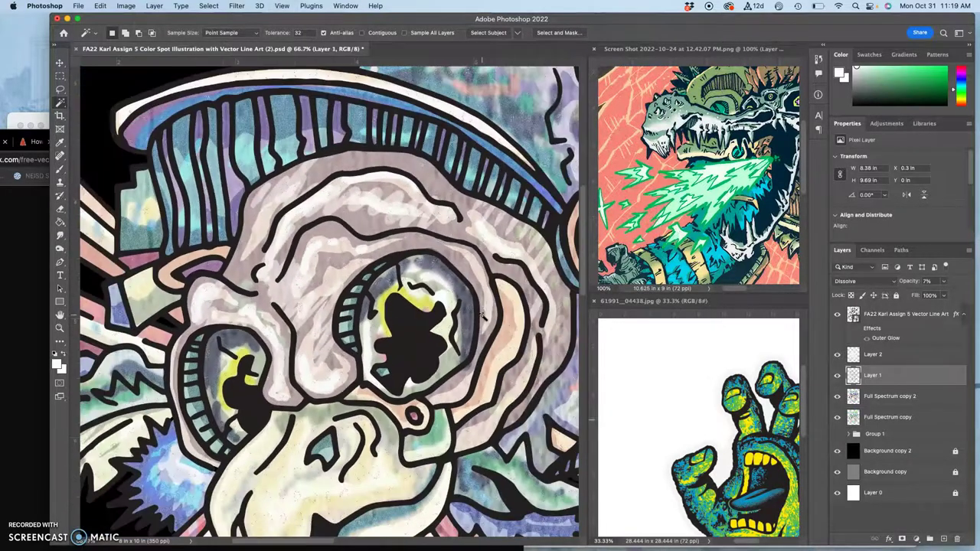
Step: Raise Layer 2's opacity to 41%
click(923, 354)
click(944, 282)
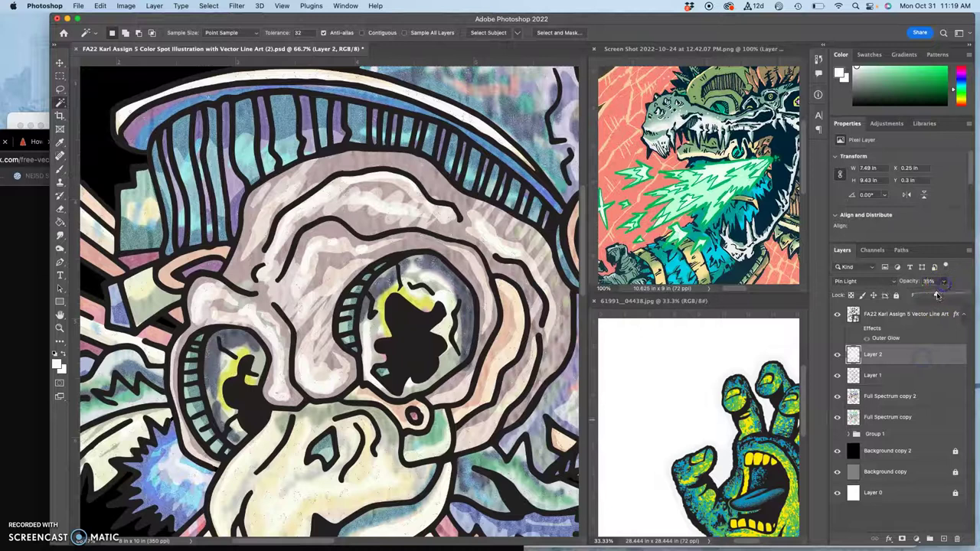
drag(938, 295, 939, 296)
key(super+minus)
key(super+minus)
key(super+minus)
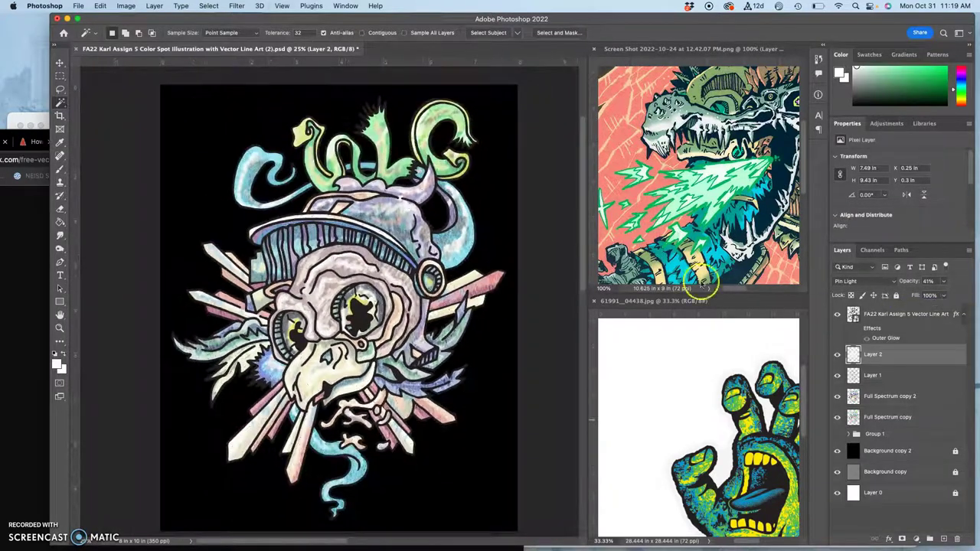
Step: Duplicate Full Spectrum copy 2 into Full Spectrum copy 3 and hide the black Background copy 2 layer
scroll(429, 279, down, 2)
scroll(429, 279, right, 2)
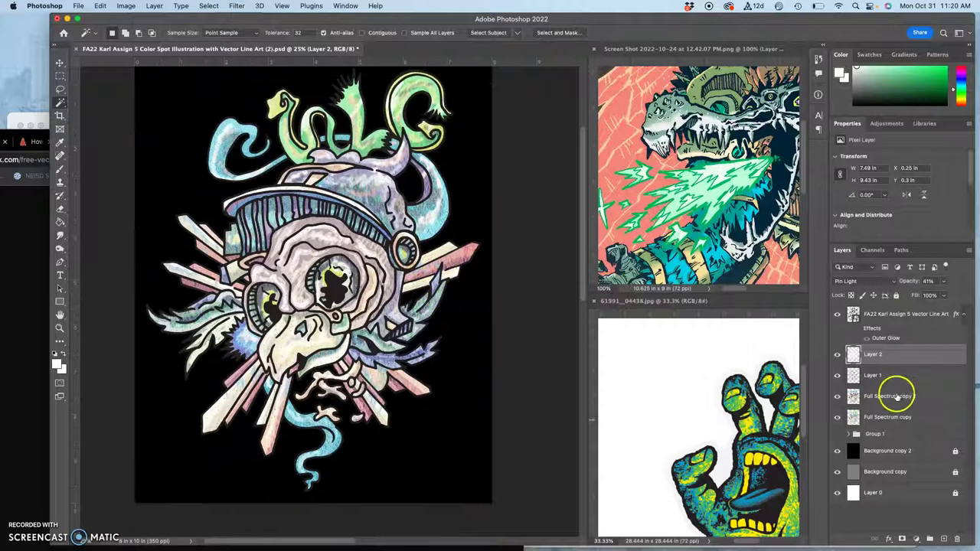
click(896, 396)
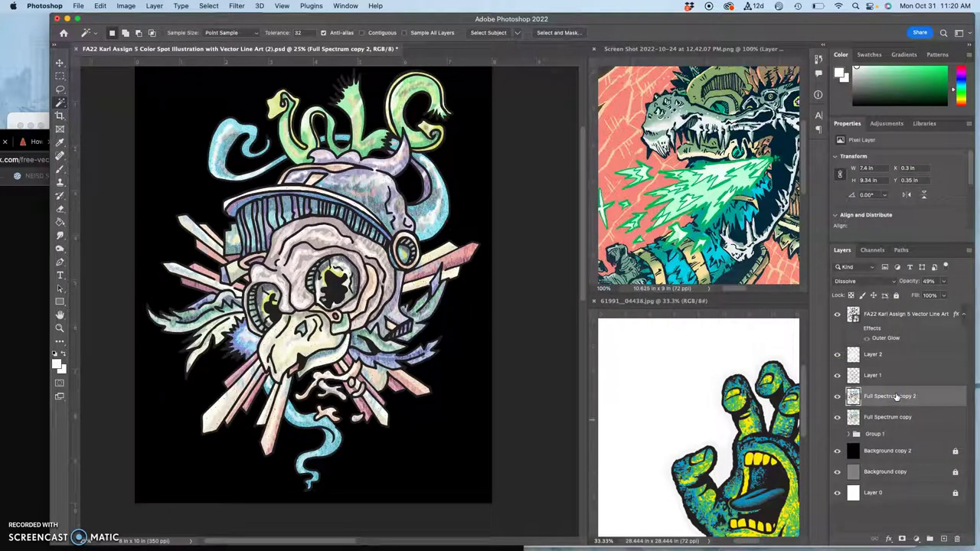
click(837, 398)
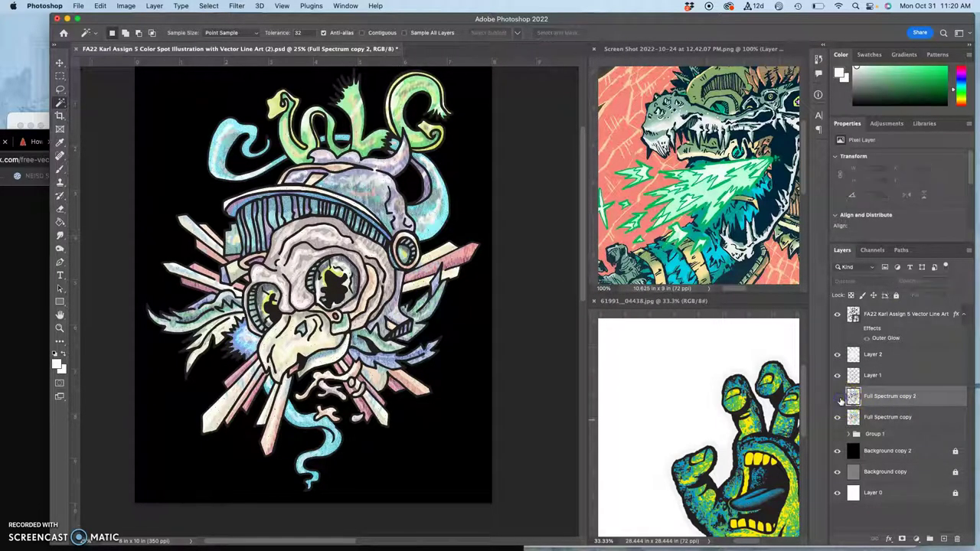
click(837, 398)
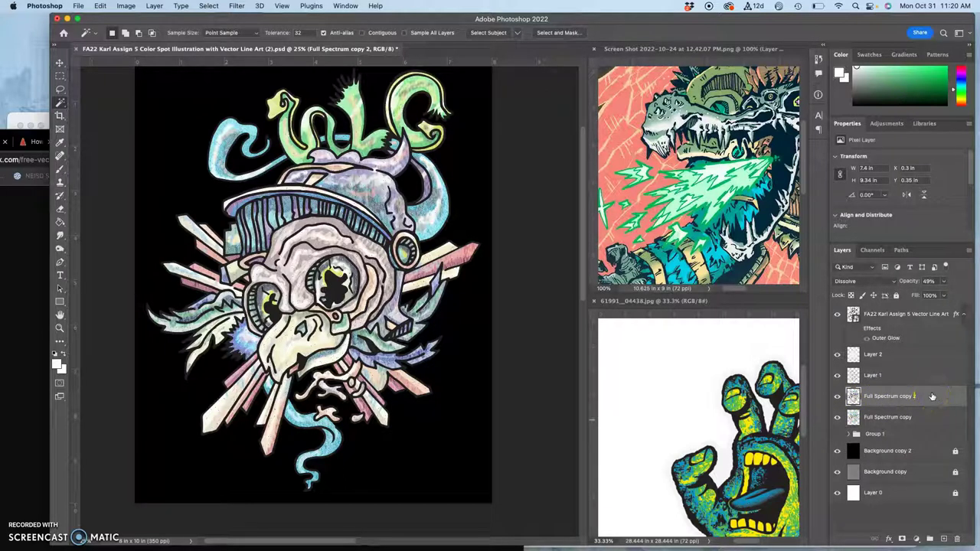
key(super+j)
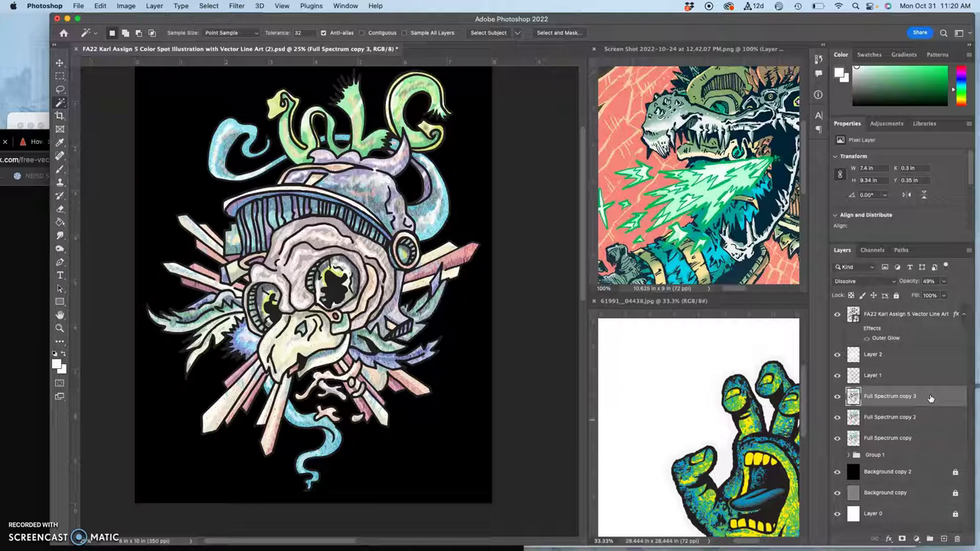
click(838, 473)
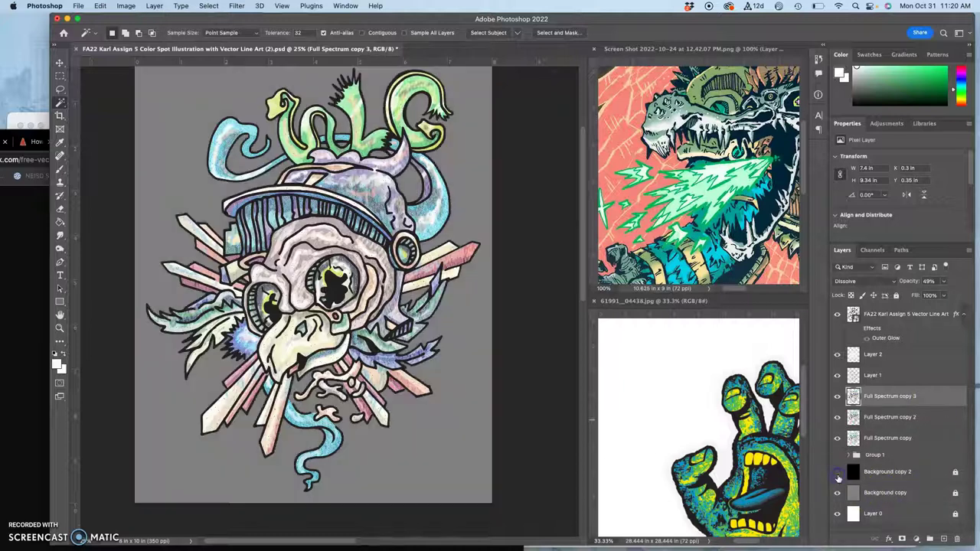
Step: Add a blue-to-red Gradient Overlay in Overlay mode at 100% opacity to Full Spectrum copy 3
double_click(926, 398)
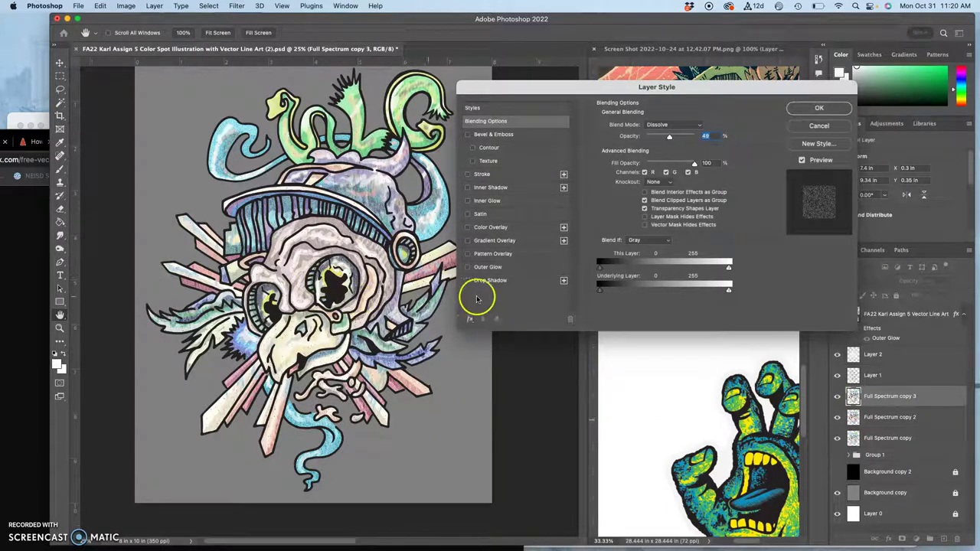
click(468, 241)
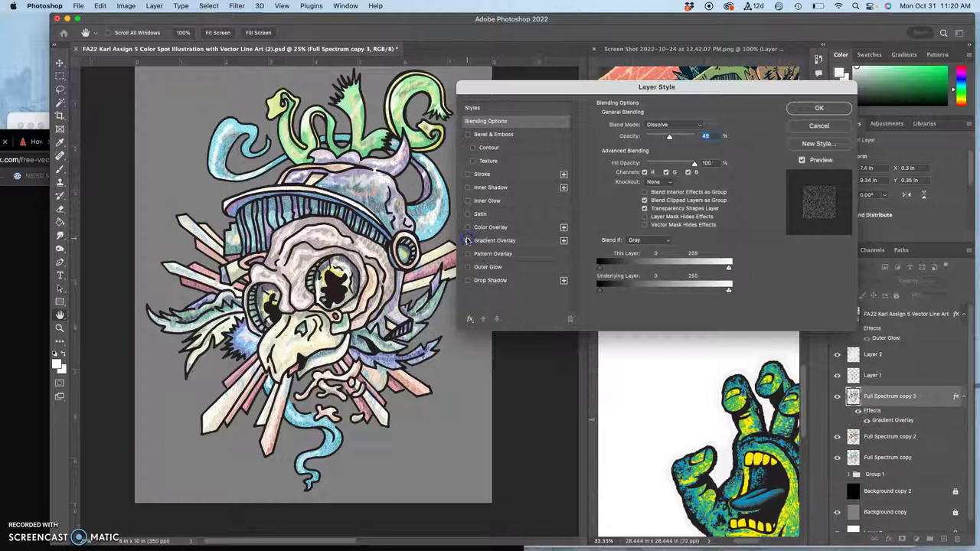
click(490, 241)
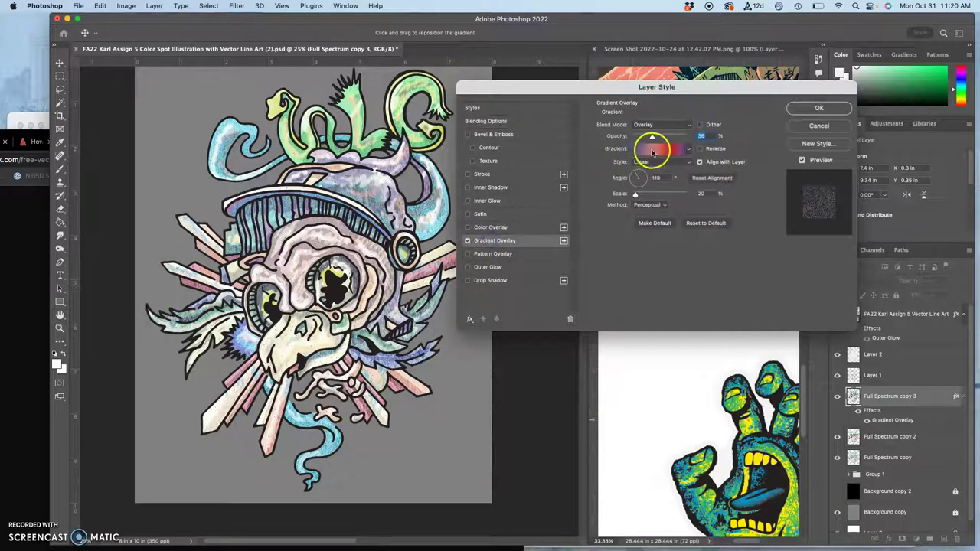
click(653, 153)
click(671, 140)
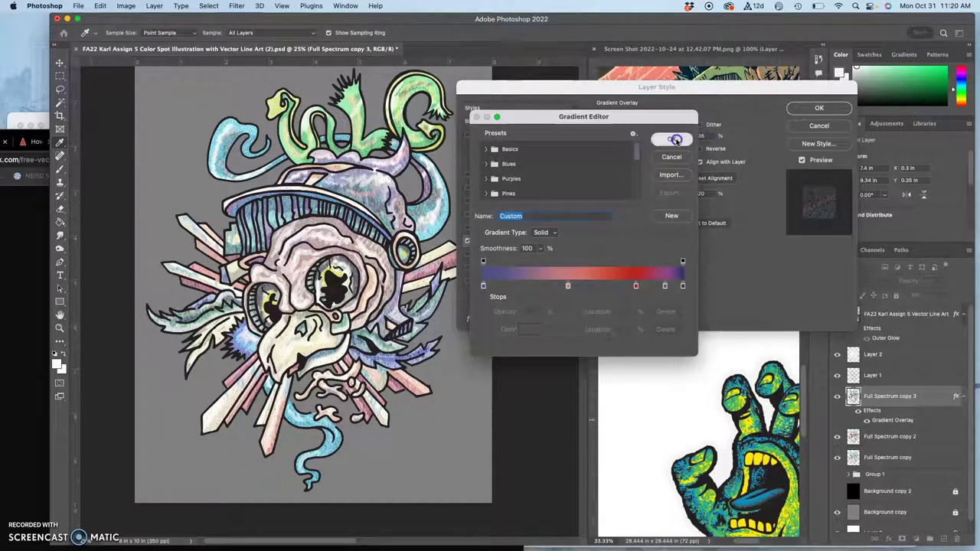
drag(652, 136, 679, 137)
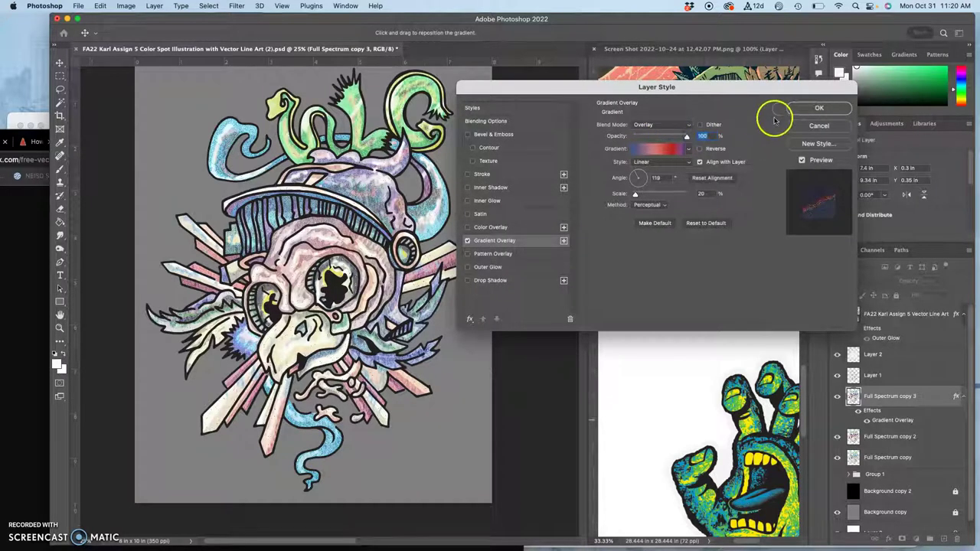
Step: Apply the layer style, set Full Spectrum copy 3 to Normal blending, and compare the overlay on and off
click(818, 108)
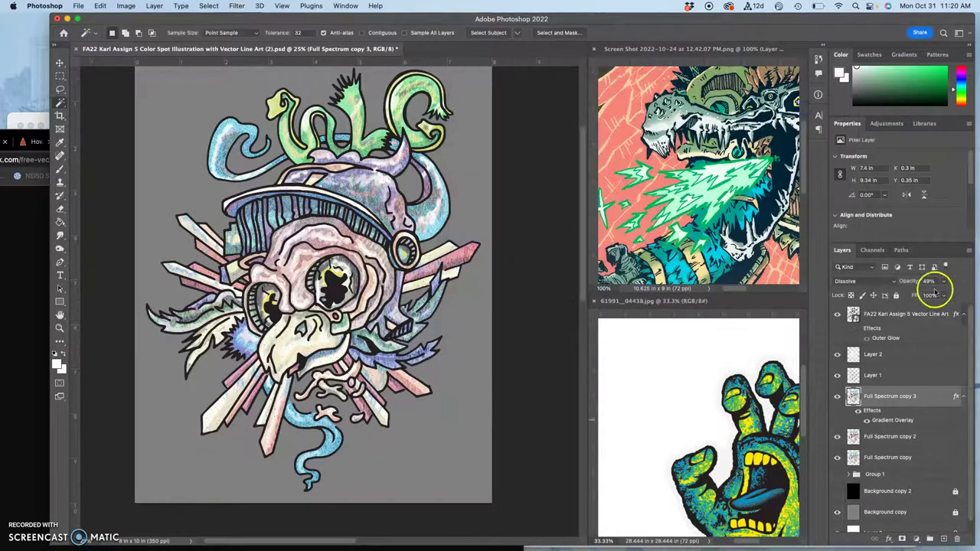
click(873, 281)
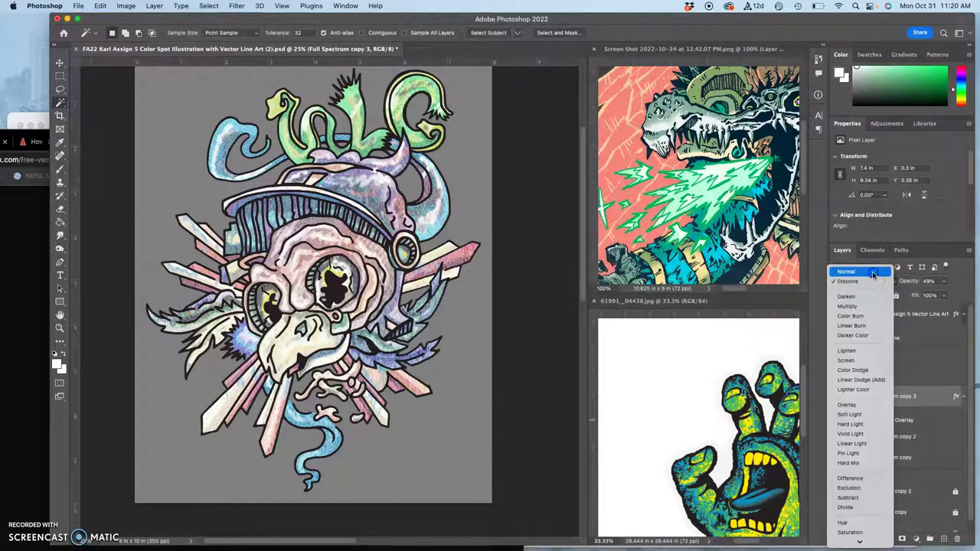
click(874, 274)
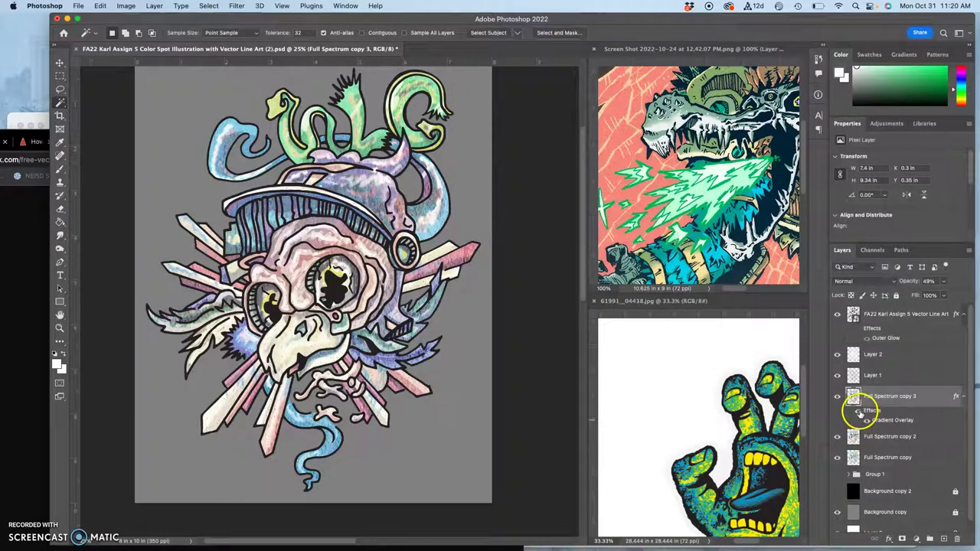
click(859, 411)
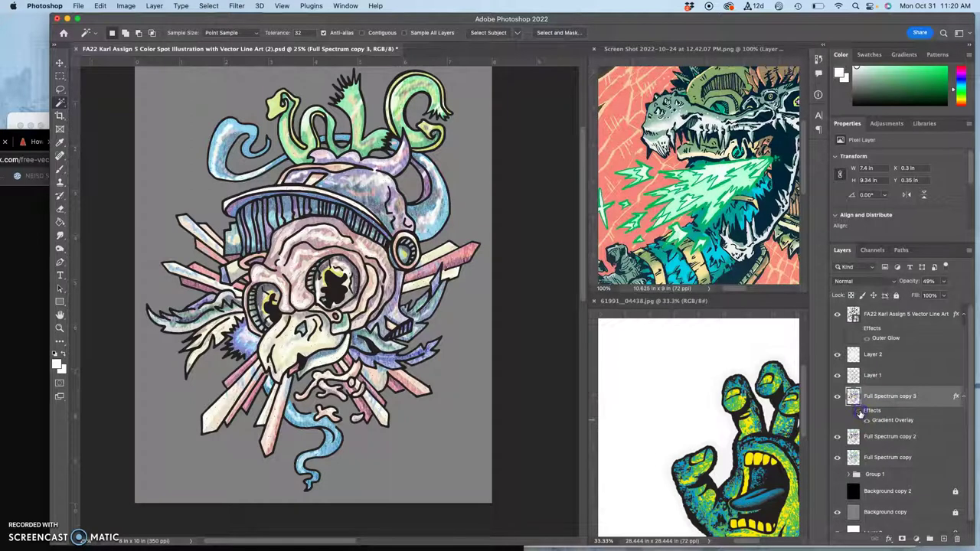
click(859, 412)
click(860, 411)
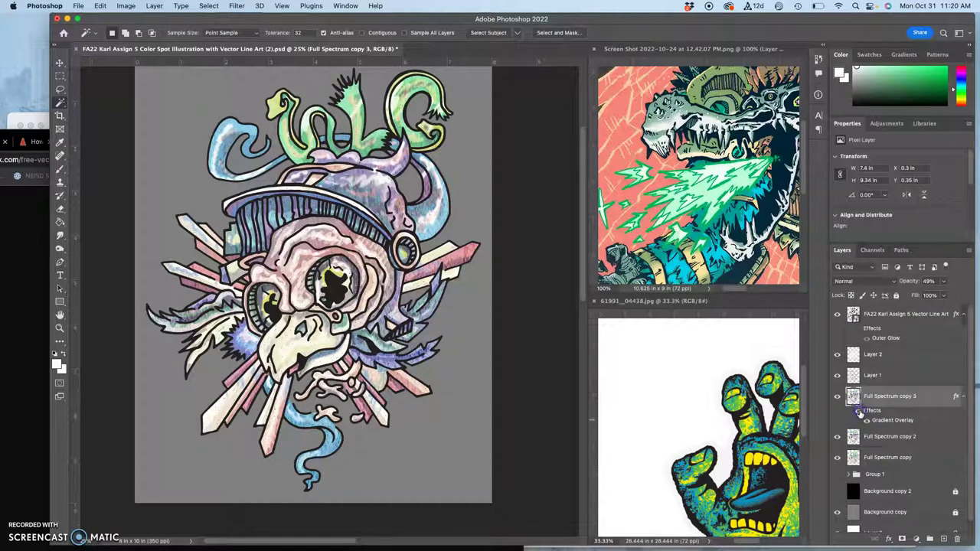
click(859, 412)
click(859, 411)
Step: Zoom in and pan around the skull's face to inspect the gradient tint
key(super+equal)
key(super+equal)
key(super+equal)
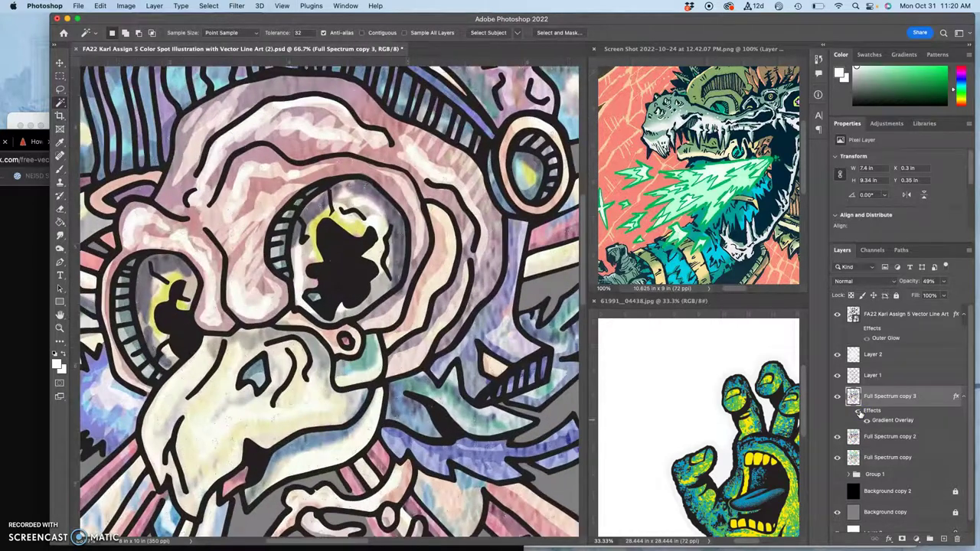
click(469, 272)
scroll(469, 272, left, 5)
scroll(470, 272, up, 2)
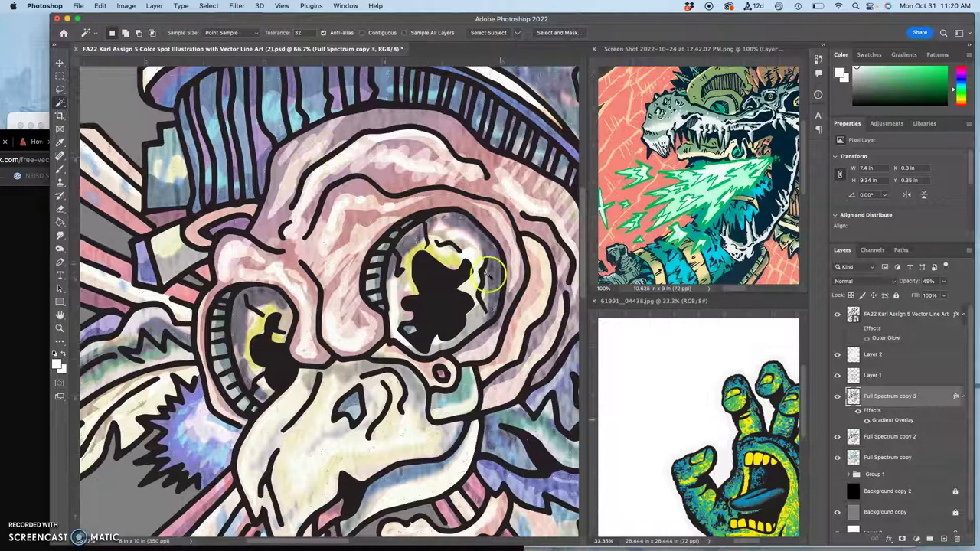
scroll(451, 421, down, 5)
scroll(452, 421, right, 2)
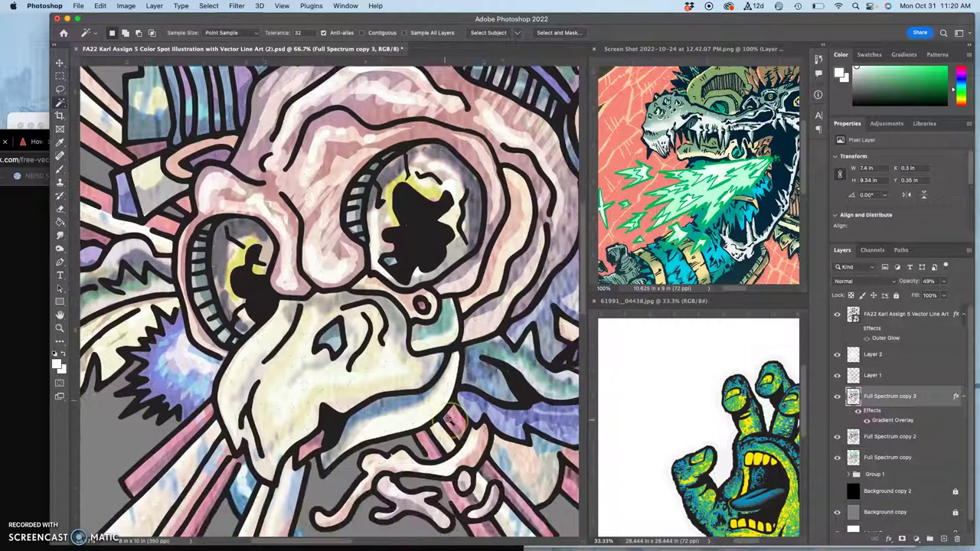
scroll(451, 420, up, 15)
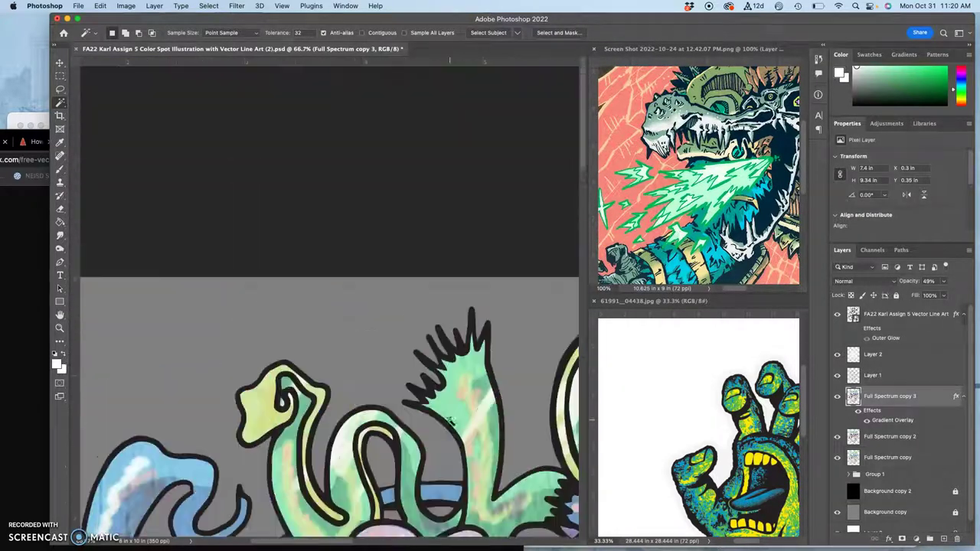
scroll(450, 420, down, 3)
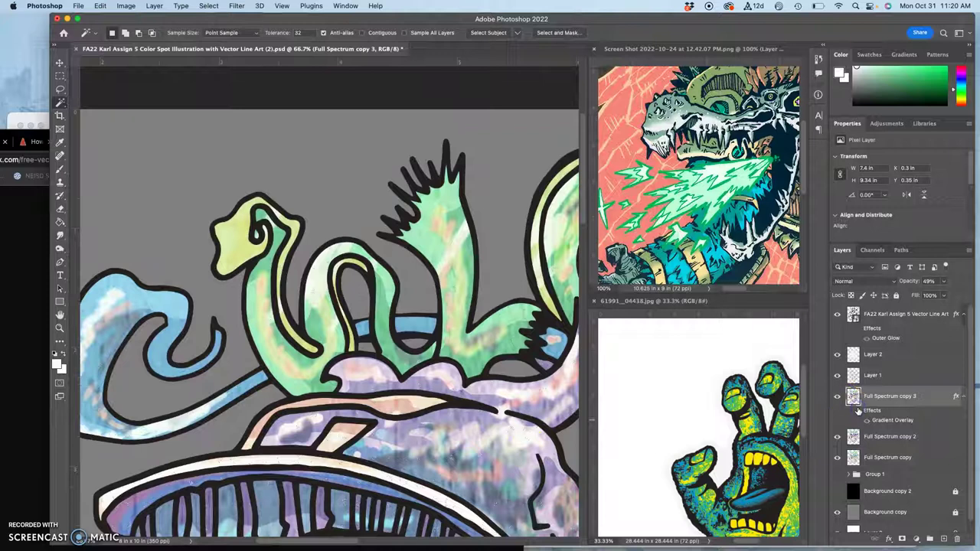
Step: Compare Full Spectrum copy 3 with and without its effect, leaving the Gradient Overlay enabled
click(857, 411)
click(858, 410)
click(841, 410)
click(841, 411)
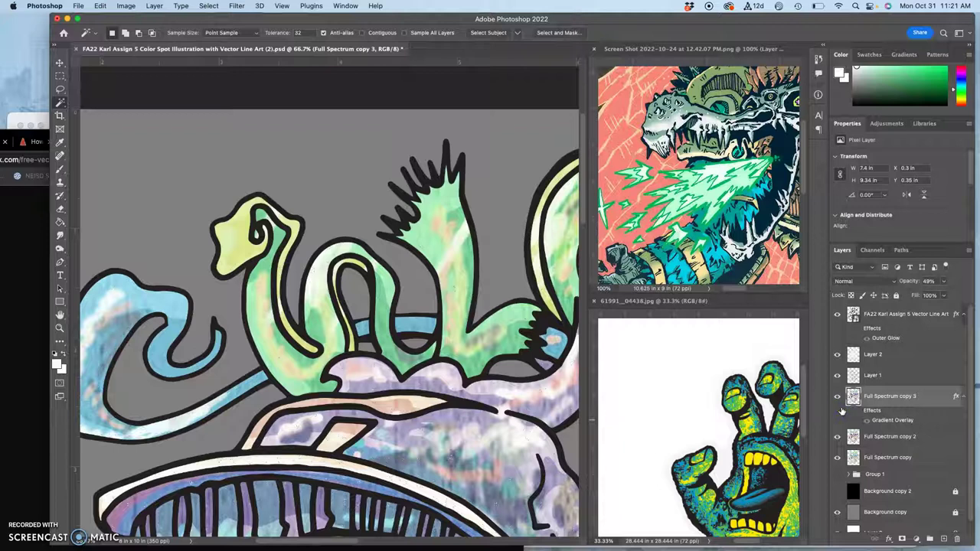
click(856, 411)
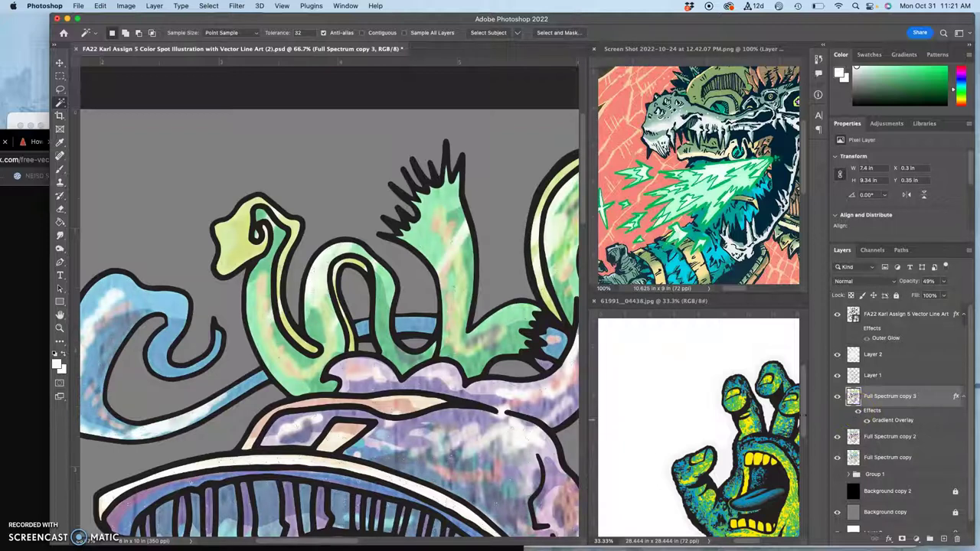
key(super+minus)
key(super+minus)
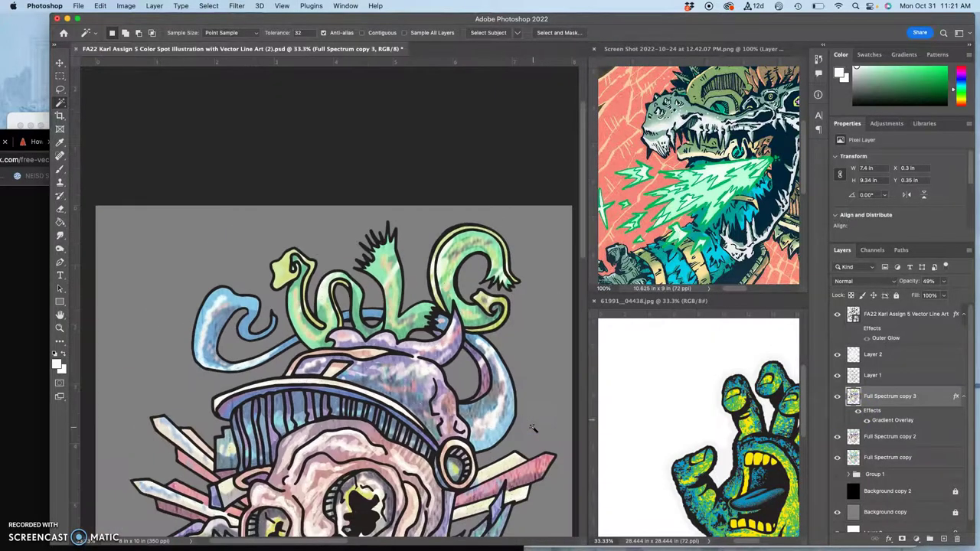
scroll(533, 428, down, 10)
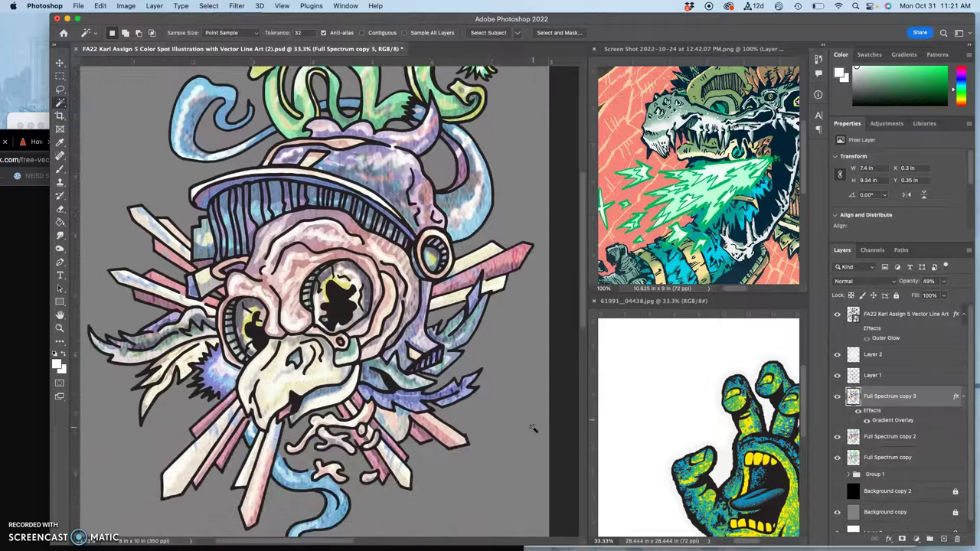
scroll(533, 428, down, 2)
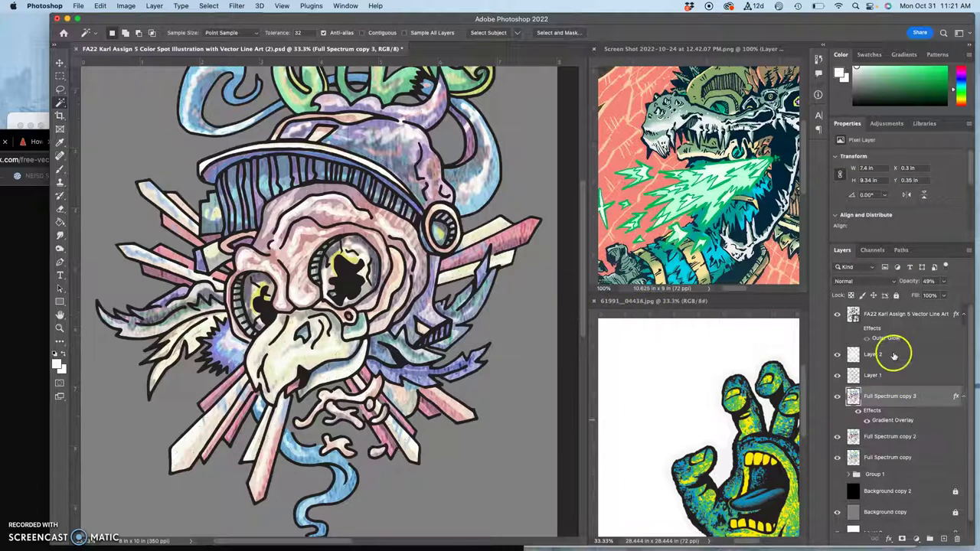
Step: Hide the grey Background copy and the black vector line art layer, leaving only the textured colour
click(879, 318)
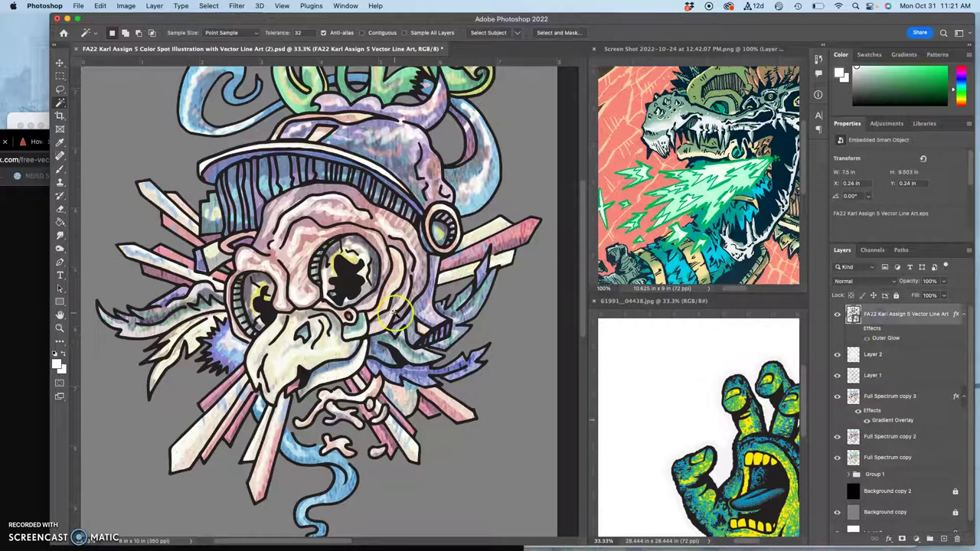
key(super+minus)
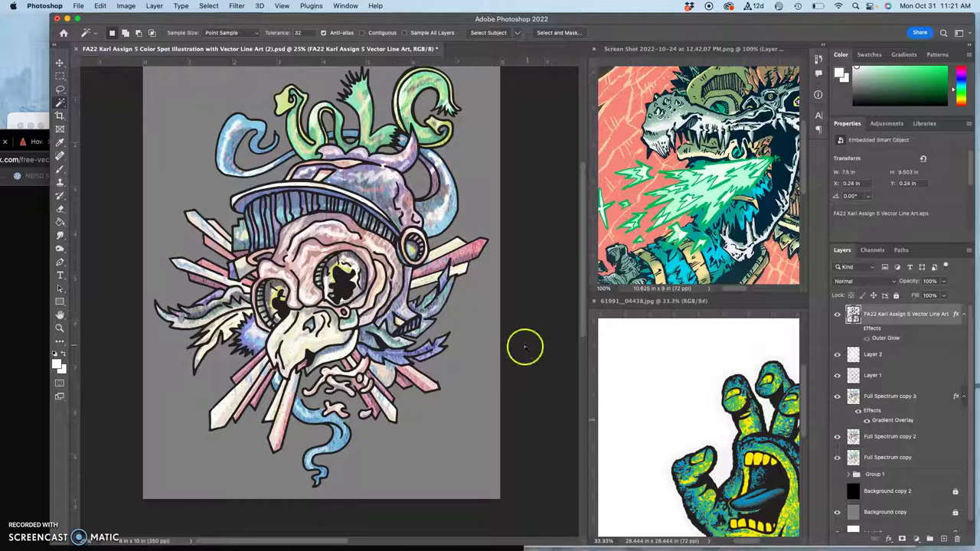
scroll(868, 437, down, 1)
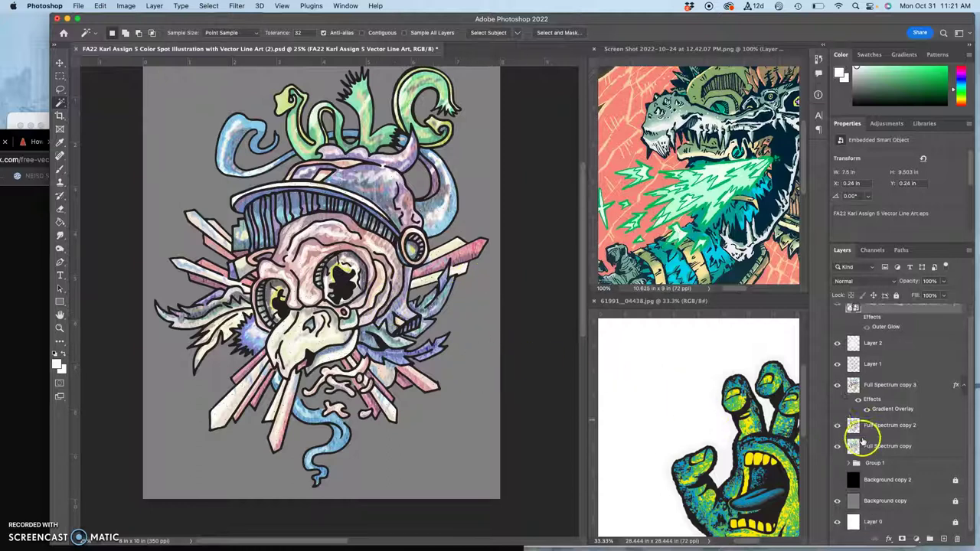
click(838, 502)
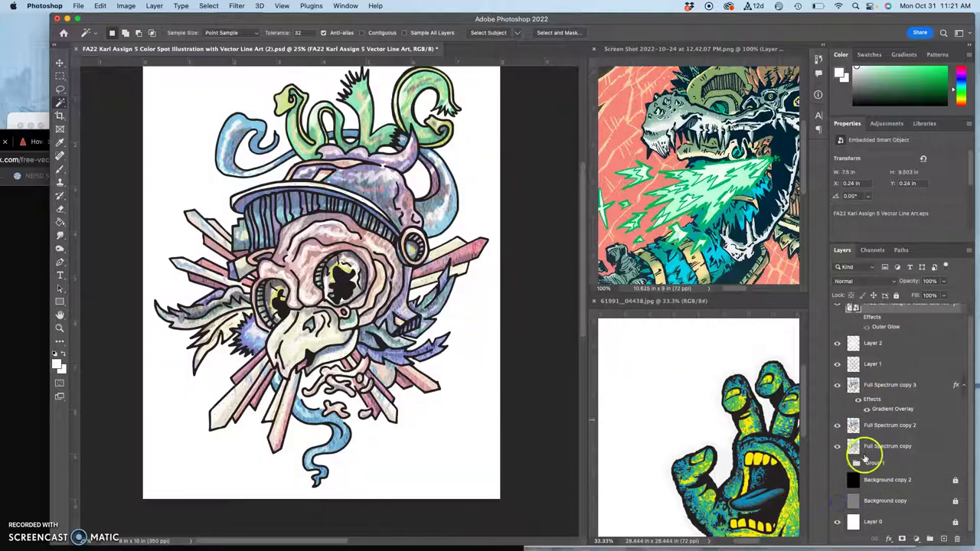
scroll(875, 435, up, 1)
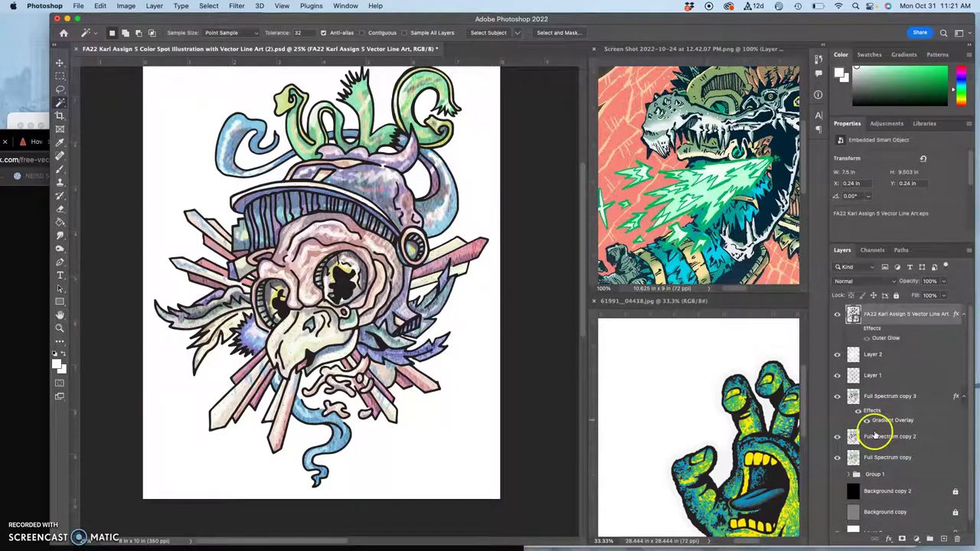
click(837, 314)
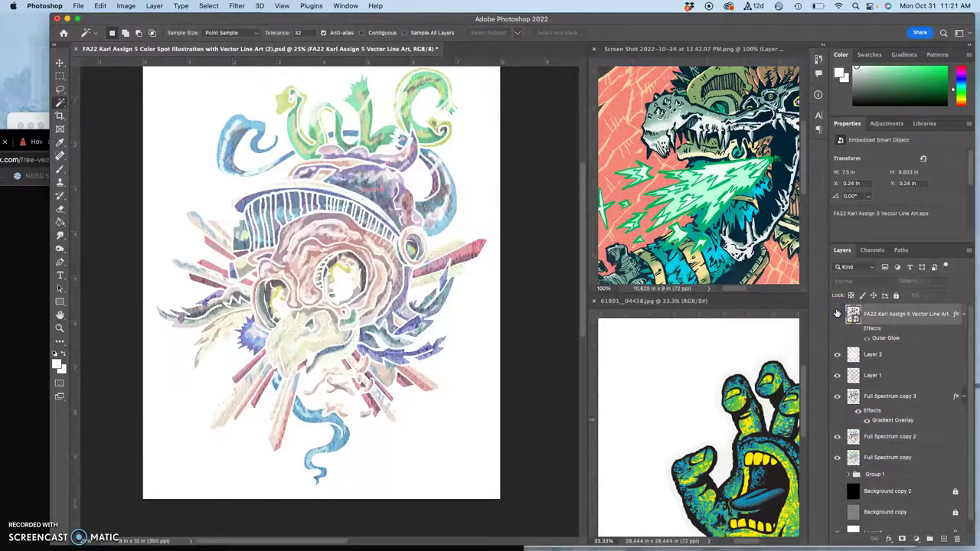
click(837, 314)
click(837, 314)
Step: Hide Layer 0, stamp the visible colour layers into merged Layer 3, and hide the originals
click(900, 357)
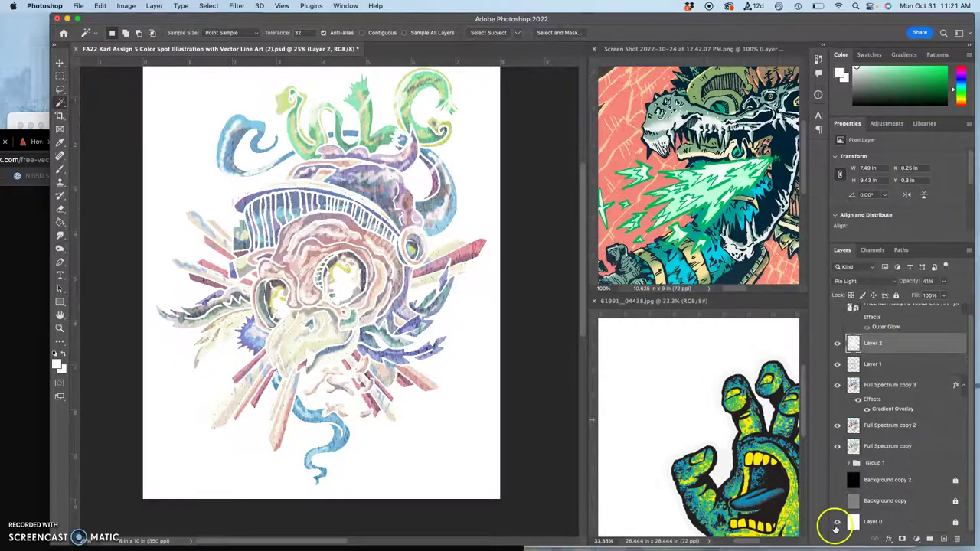
click(837, 523)
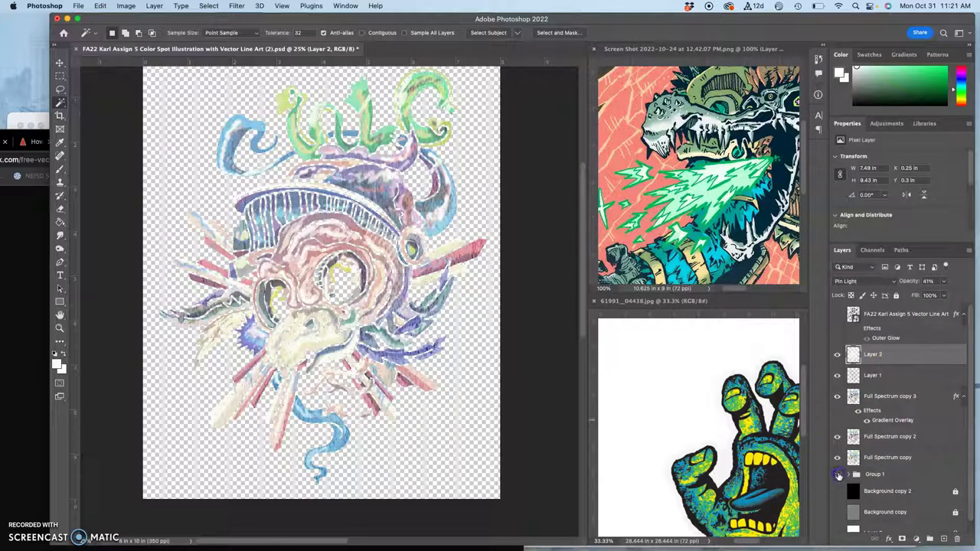
click(887, 360)
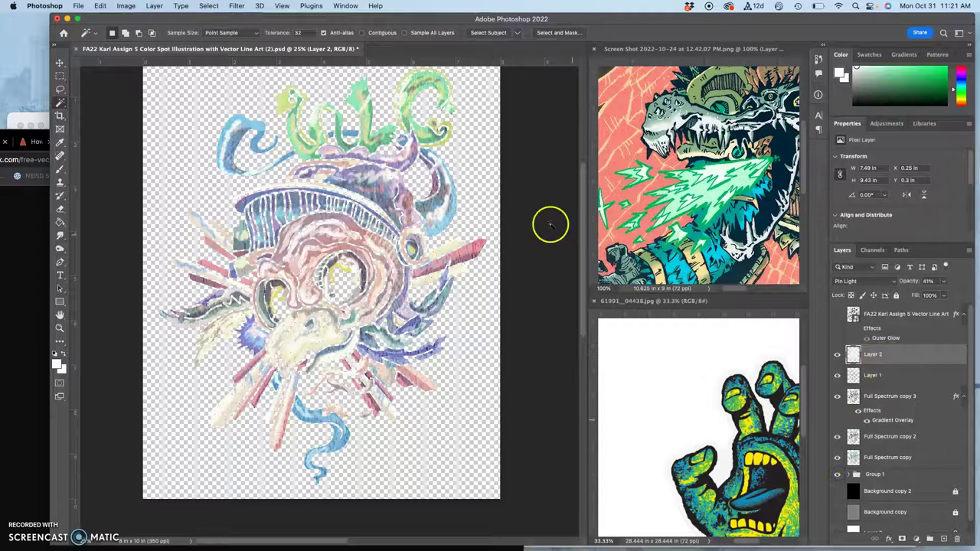
click(155, 6)
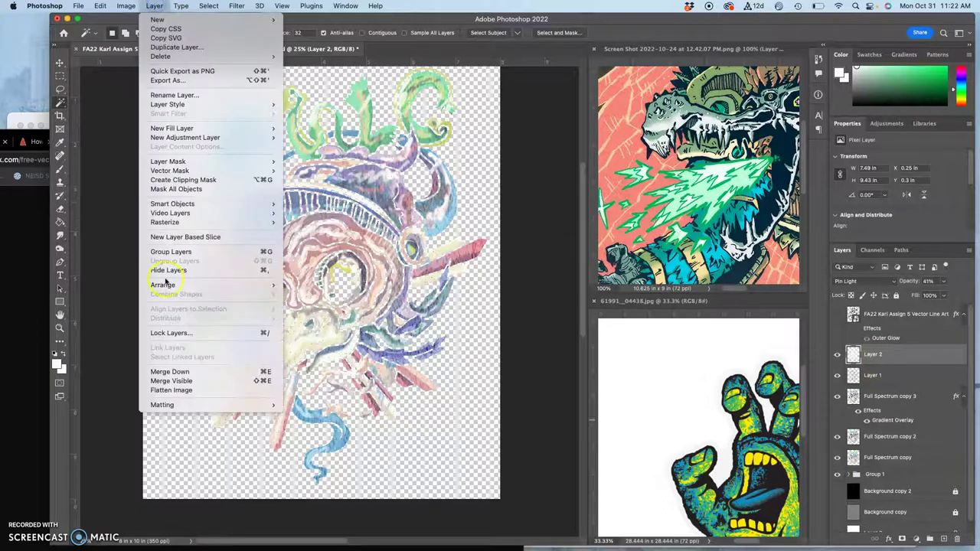
alt+click(162, 380)
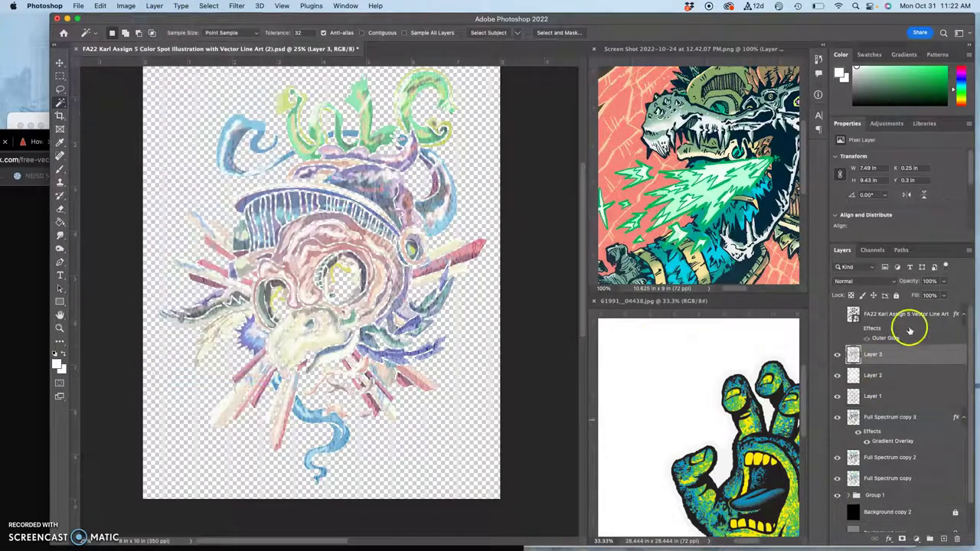
drag(837, 375, 838, 479)
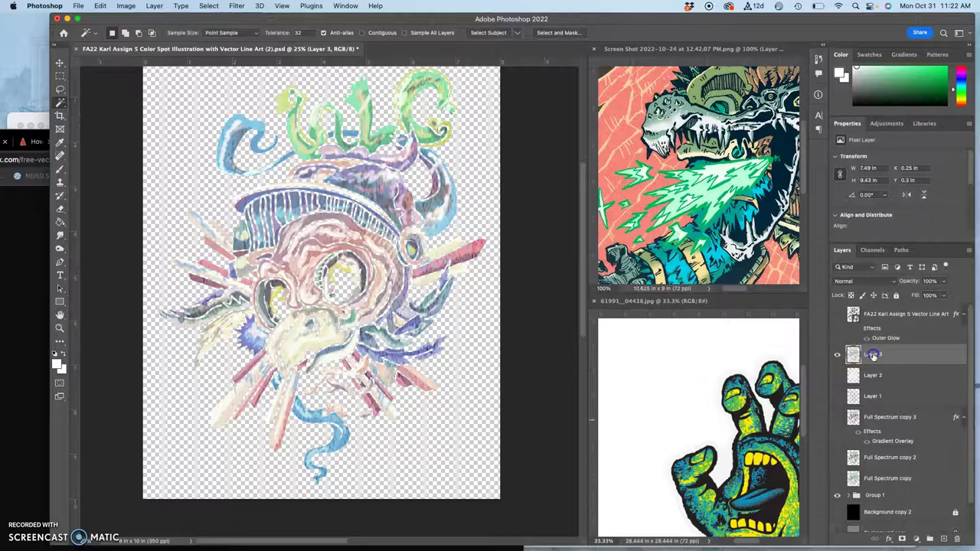
click(873, 354)
Step: Duplicate Layer 3, set the copy to Multiply at about 66% opacity, and show the line art
key(super+j)
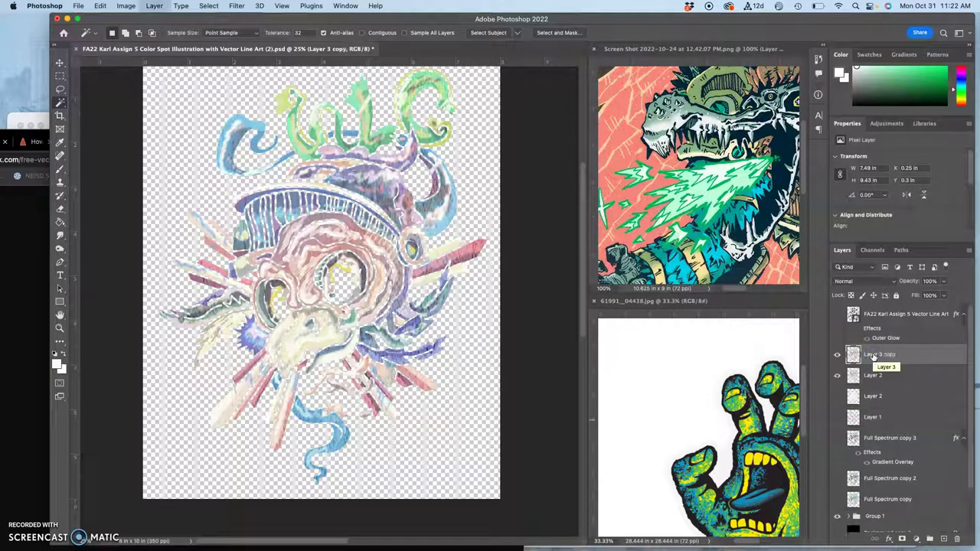
click(859, 281)
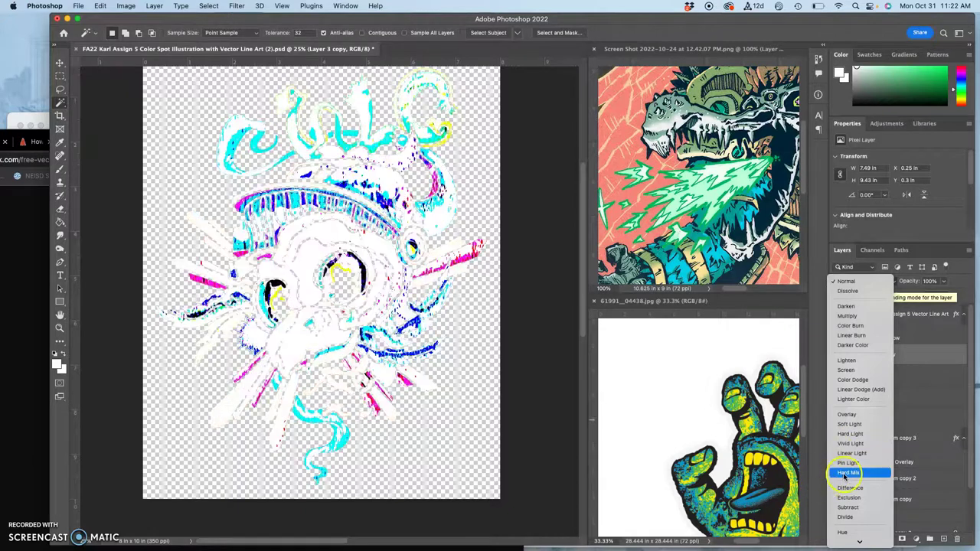
click(854, 317)
click(946, 282)
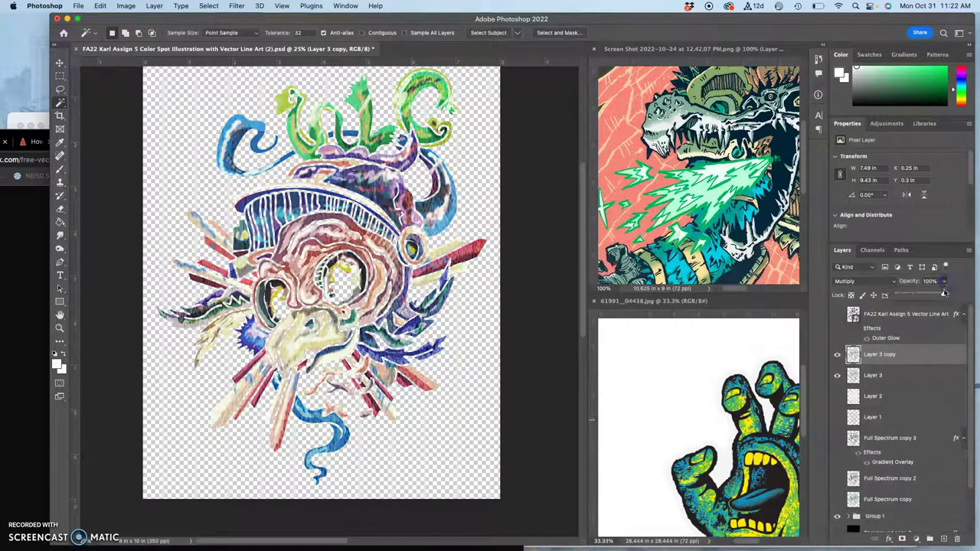
drag(931, 296, 929, 296)
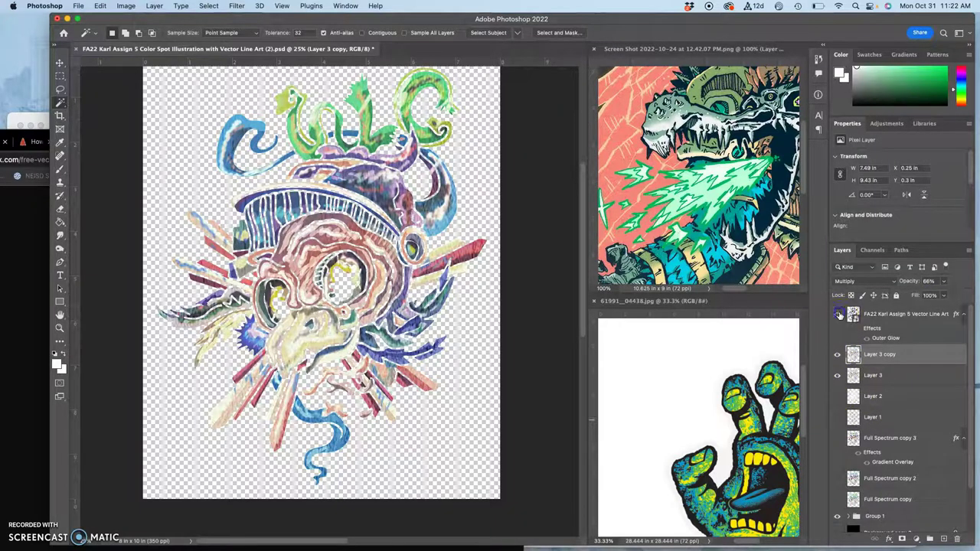
click(837, 314)
scroll(841, 451, down, 2)
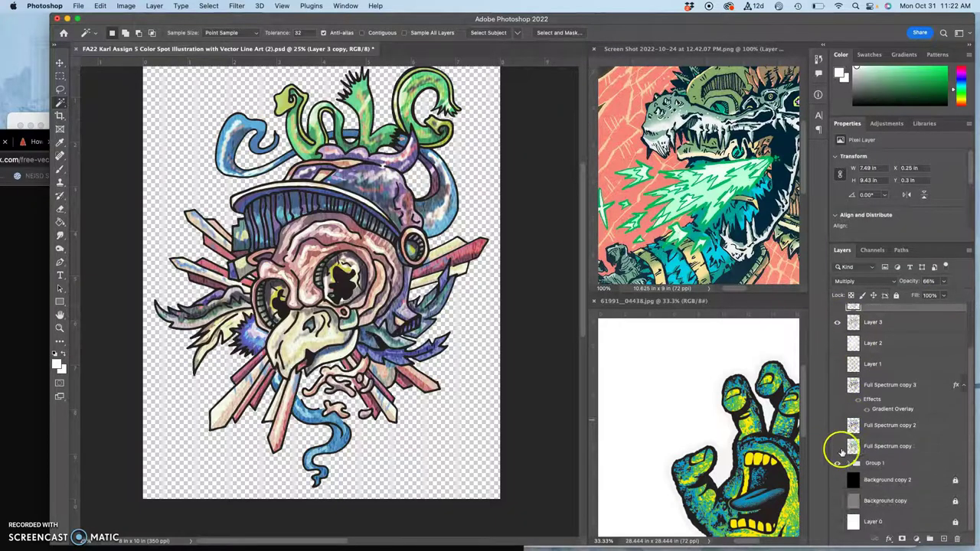
Step: Turn the grey Background copy layer back on
click(837, 502)
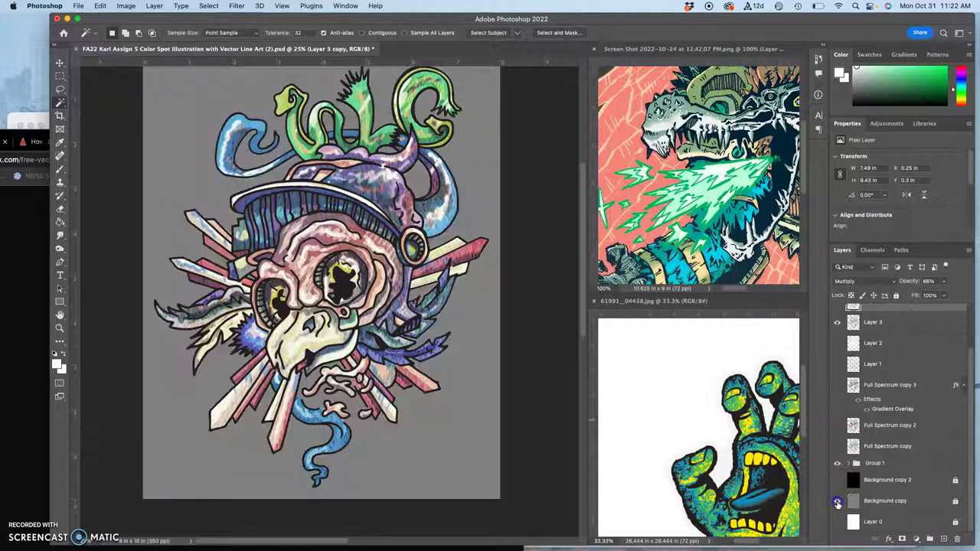
scroll(858, 483, up, 2)
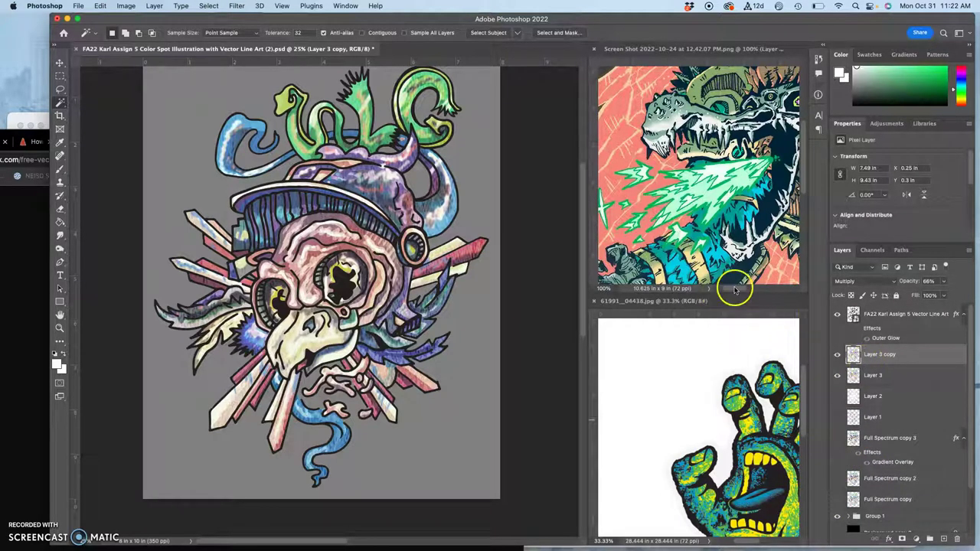
scroll(482, 214, up, 5)
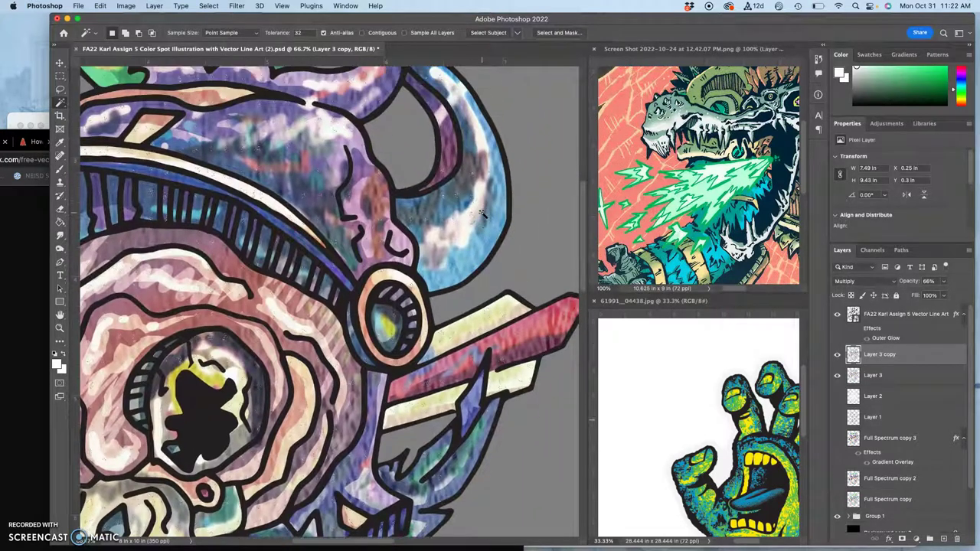
Step: Use the Clone Stamp on Layer 3 to cover colour blotches on the horn and lower-left spike
click(59, 182)
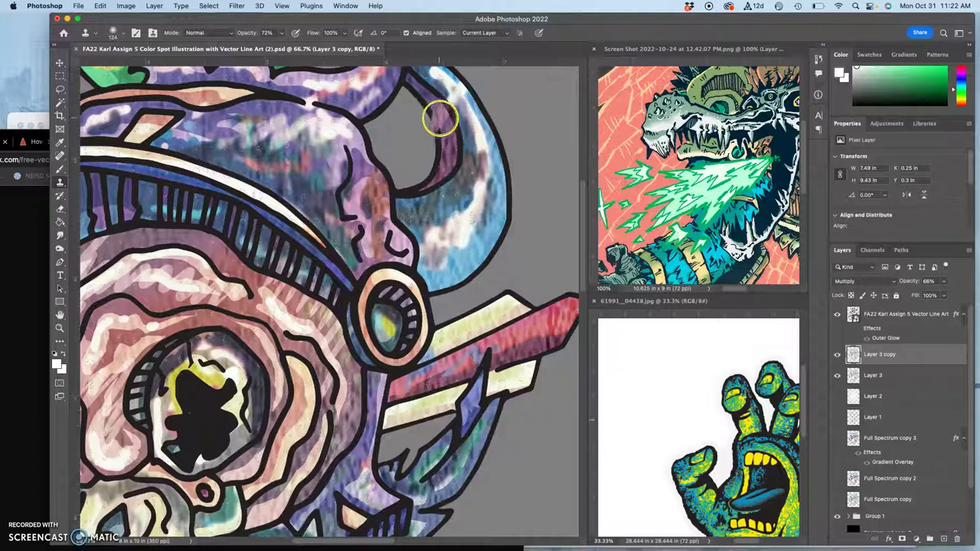
click(872, 376)
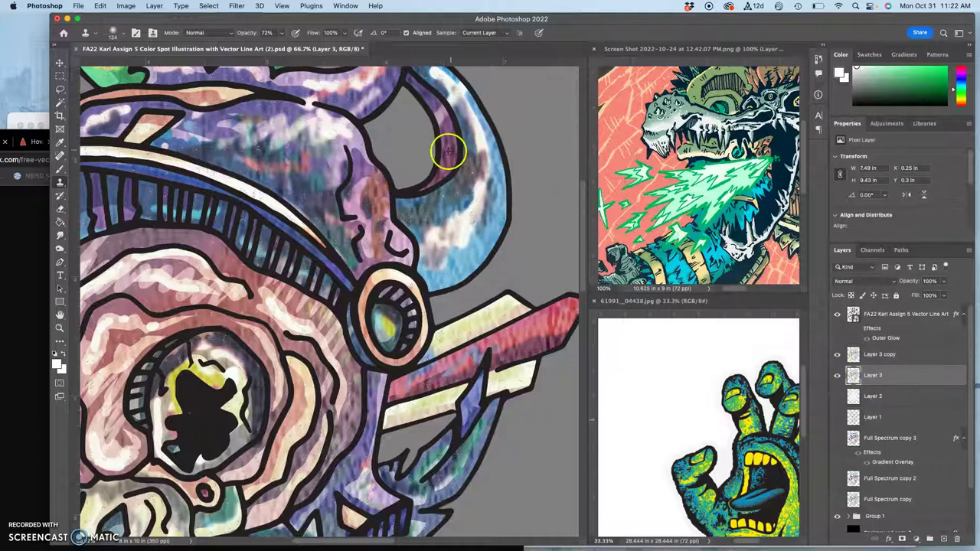
click(443, 115)
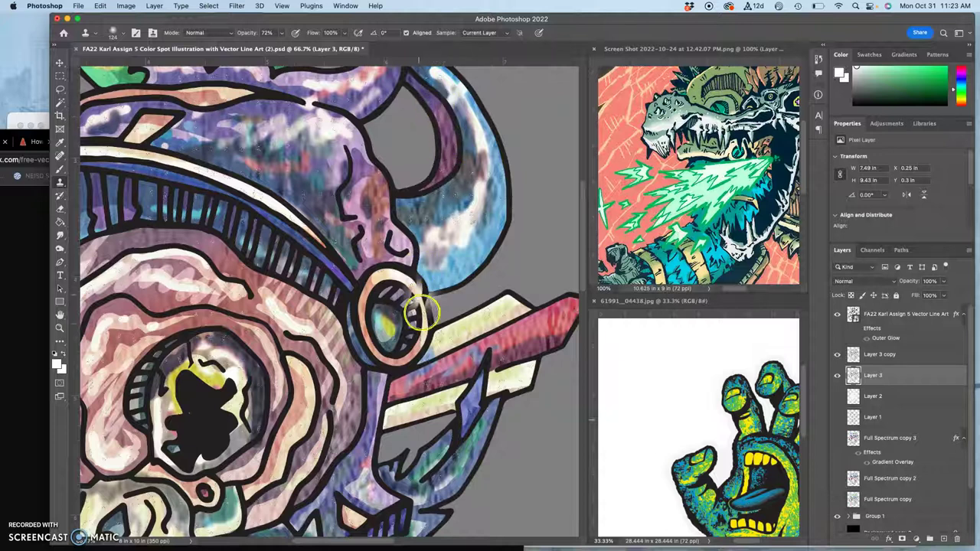
mouse_move(420, 295)
mouse_down()
mouse_move(449, 171)
mouse_move(478, 113)
mouse_move(482, 30)
mouse_move(548, 6)
mouse_up()
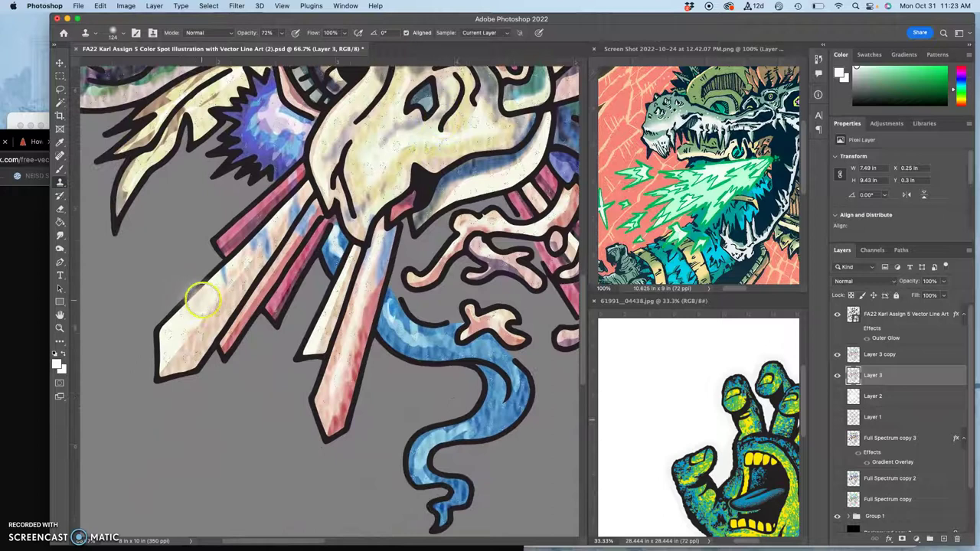
mouse_move(274, 252)
mouse_down()
mouse_move(223, 279)
mouse_move(267, 249)
mouse_move(268, 233)
mouse_move(257, 260)
mouse_move(292, 221)
mouse_up()
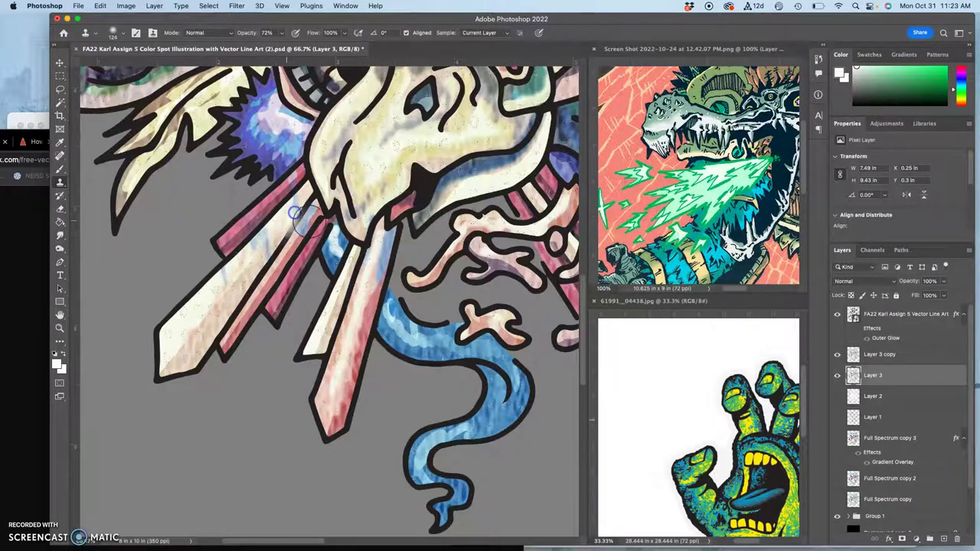
click(881, 354)
key(super+0)
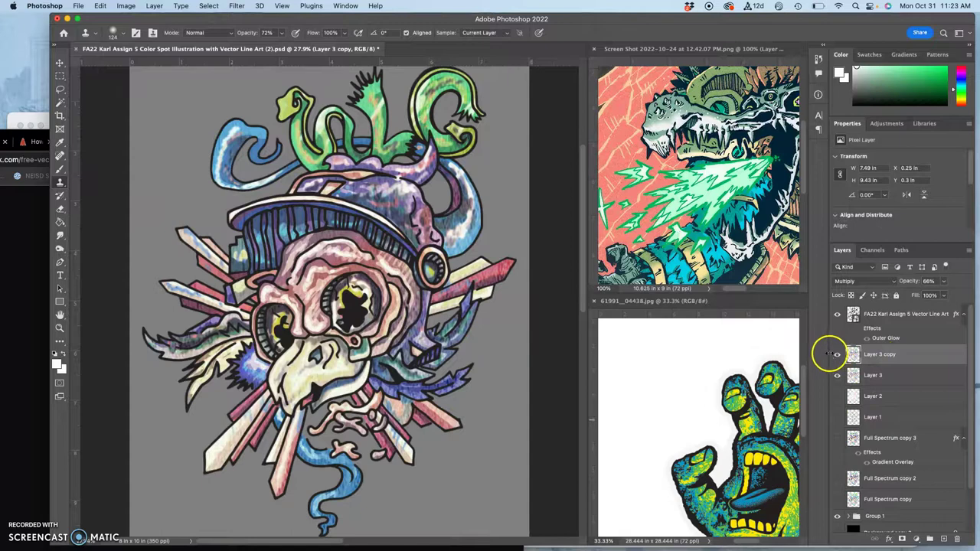
Step: On Layer 3 copy, clone cream texture over the blue streaks, right spike and pink stripe's dark outline
key(super+equal)
key(super+equal)
key(super+equal)
key(super+equal)
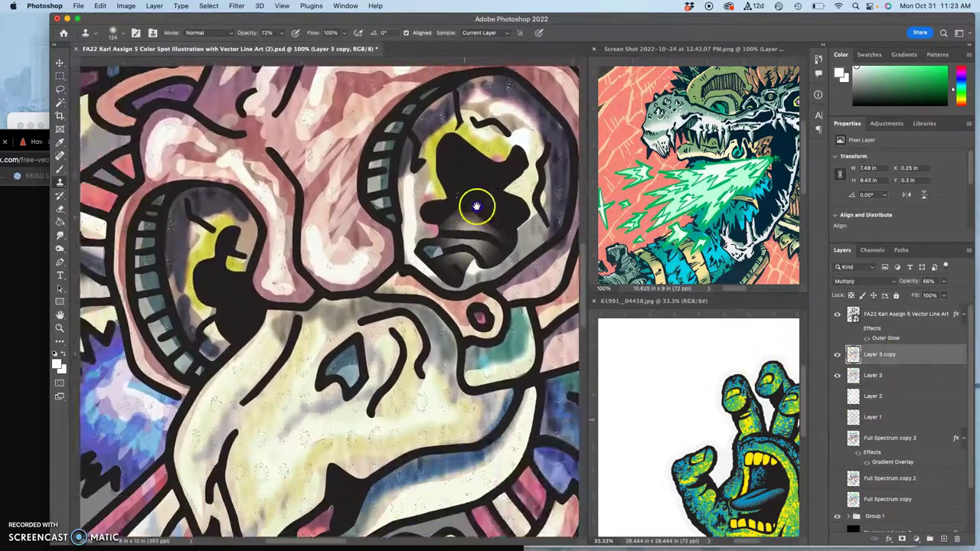
scroll(394, 252, down, 5)
mouse_move(378, 232)
mouse_down()
mouse_move(306, 293)
mouse_move(287, 339)
mouse_move(393, 219)
mouse_up()
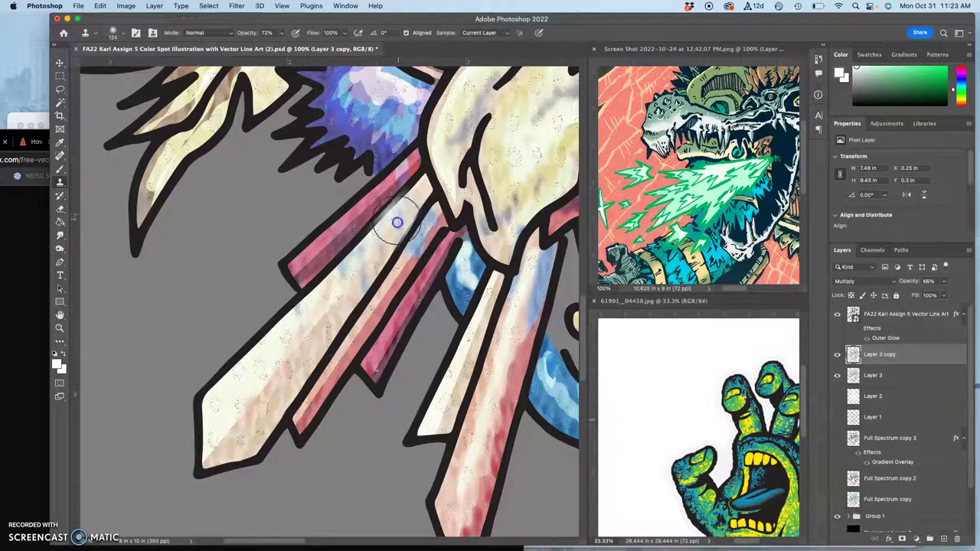
mouse_move(514, 307)
mouse_down()
mouse_move(542, 265)
mouse_move(513, 354)
mouse_up()
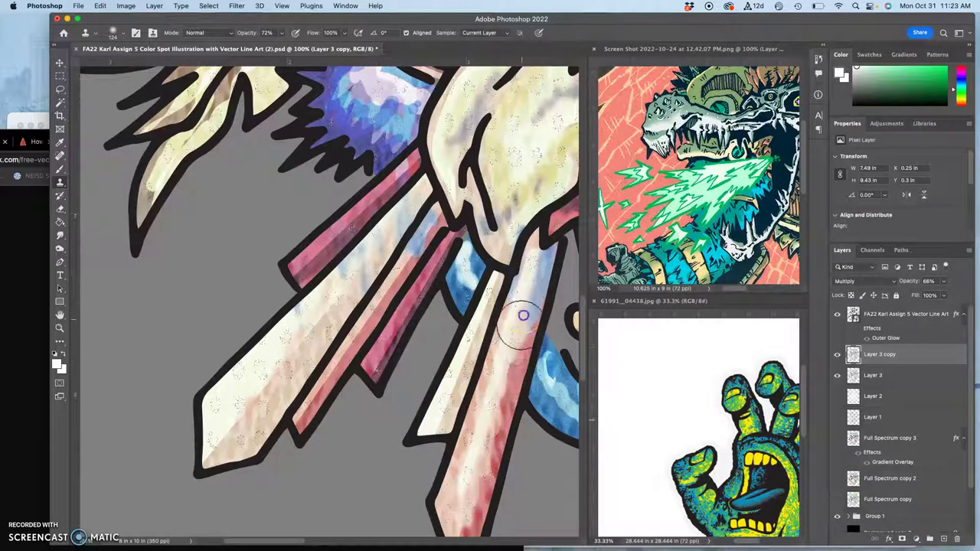
alt+click(494, 401)
drag(449, 300, 369, 197)
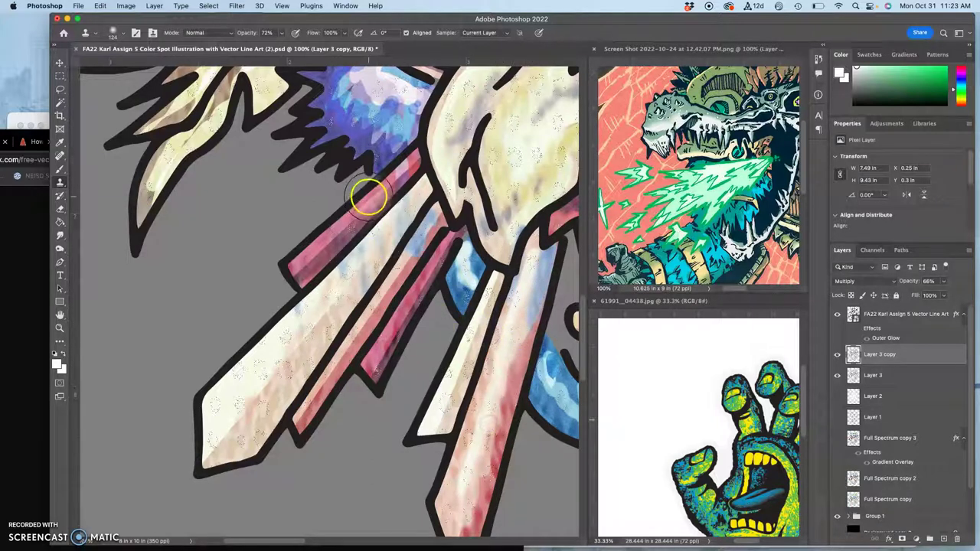
scroll(368, 198, up, 5)
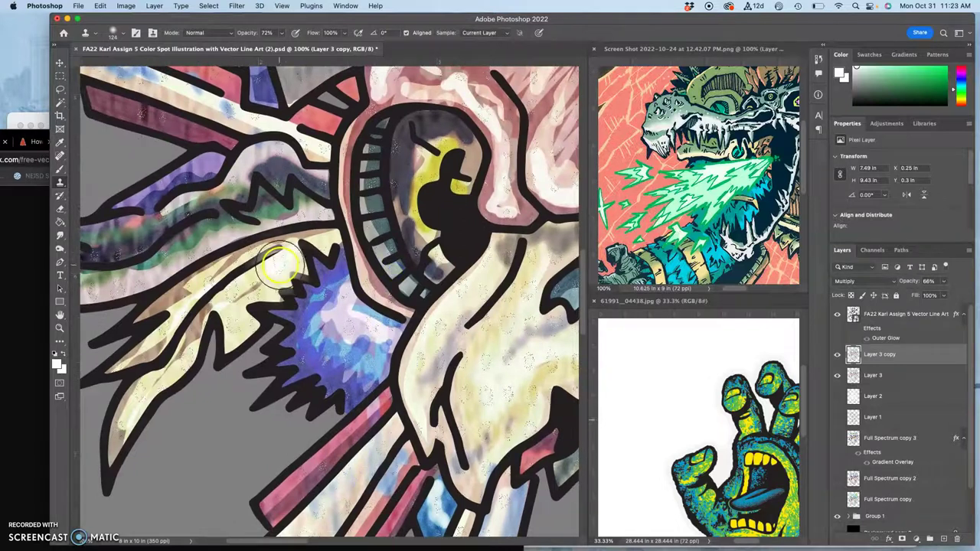
alt+click(279, 259)
mouse_move(280, 268)
mouse_down()
mouse_move(245, 288)
mouse_move(248, 280)
mouse_move(252, 292)
mouse_move(244, 297)
mouse_up()
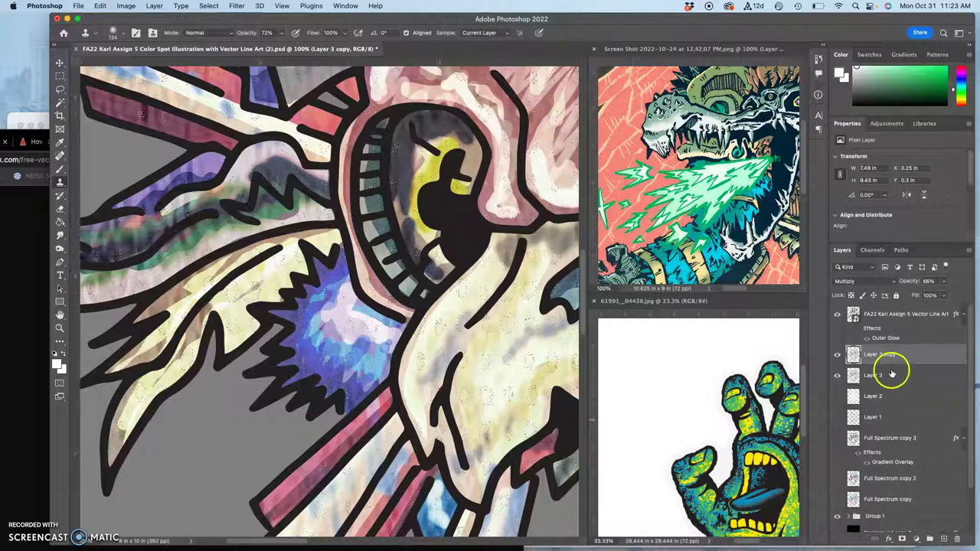
Step: On Layer 3, clone smooth cream texture over the lower-left spikes, then zoom out to 25%
click(880, 375)
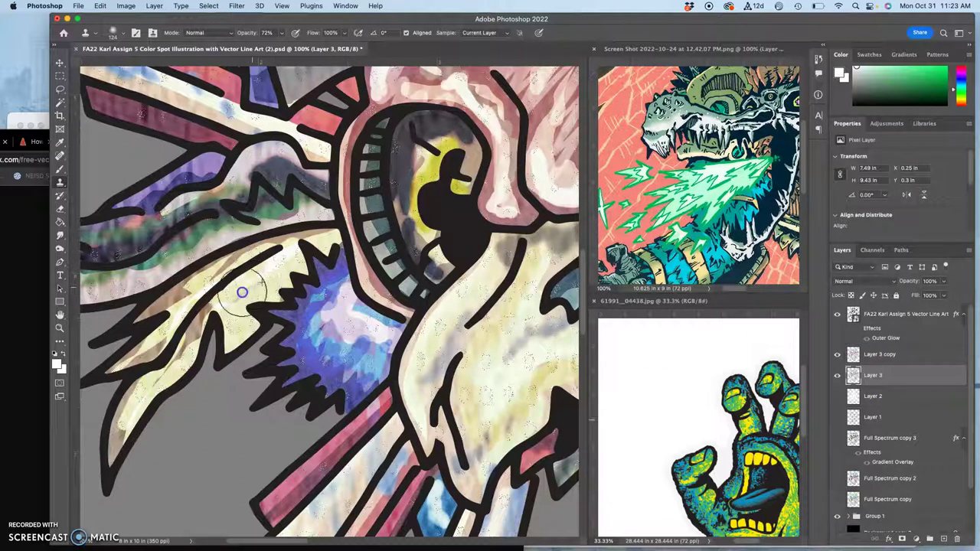
mouse_move(237, 293)
mouse_down()
mouse_move(213, 317)
mouse_move(240, 297)
mouse_move(192, 314)
mouse_move(196, 307)
mouse_move(167, 364)
mouse_up()
mouse_move(135, 398)
mouse_down()
mouse_move(126, 458)
mouse_move(153, 387)
mouse_move(123, 426)
mouse_move(132, 441)
mouse_move(193, 296)
mouse_move(207, 276)
mouse_move(280, 257)
mouse_up()
scroll(416, 267, down, 2)
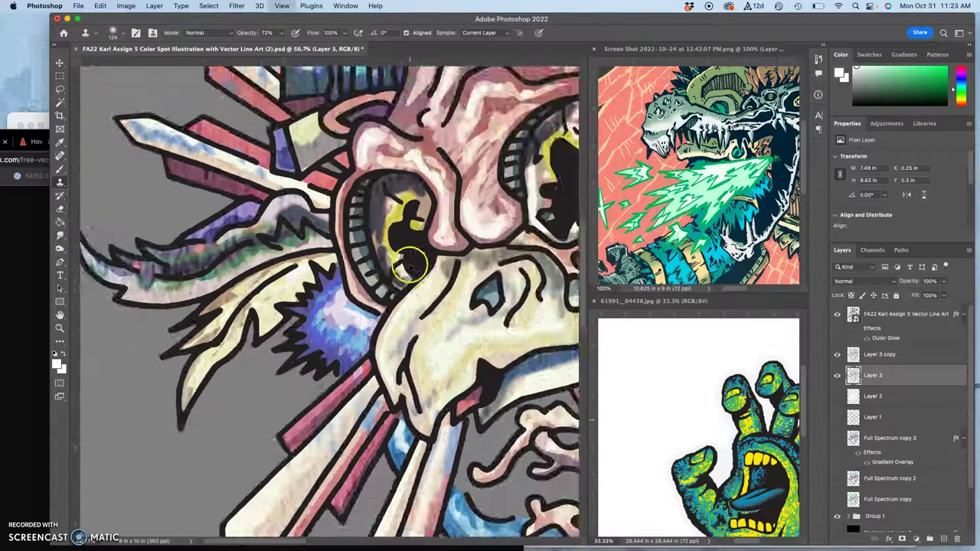
alt+click(466, 272)
scroll(465, 271, down, 2)
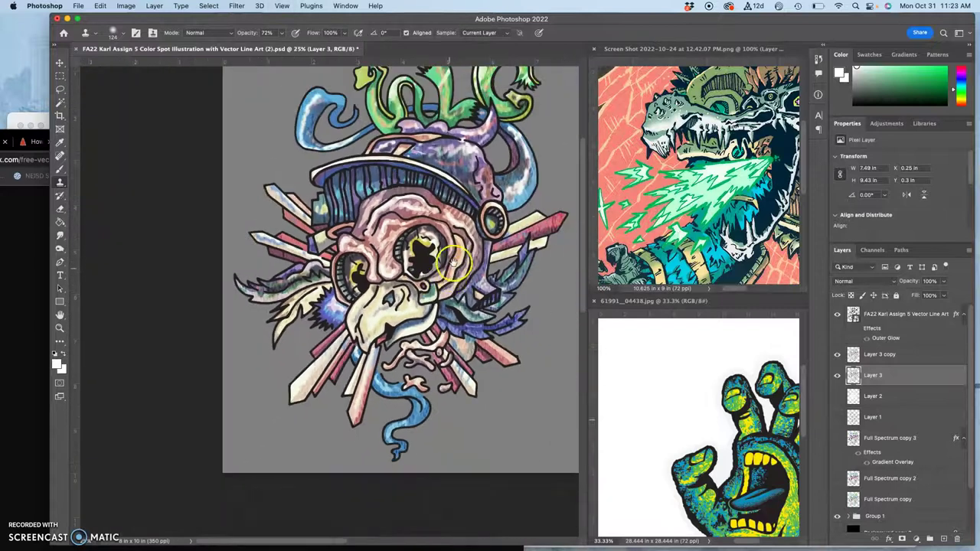
scroll(414, 269, down, 2)
scroll(413, 269, up, 3)
scroll(413, 269, right, 2)
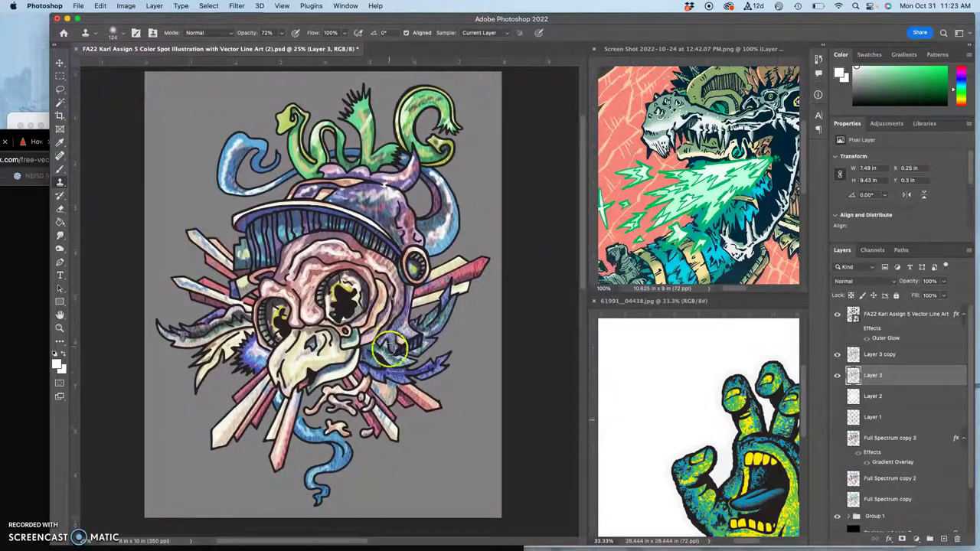
Step: Toggle Layer 3 copy and the line art on and off to compare the colours
click(414, 400)
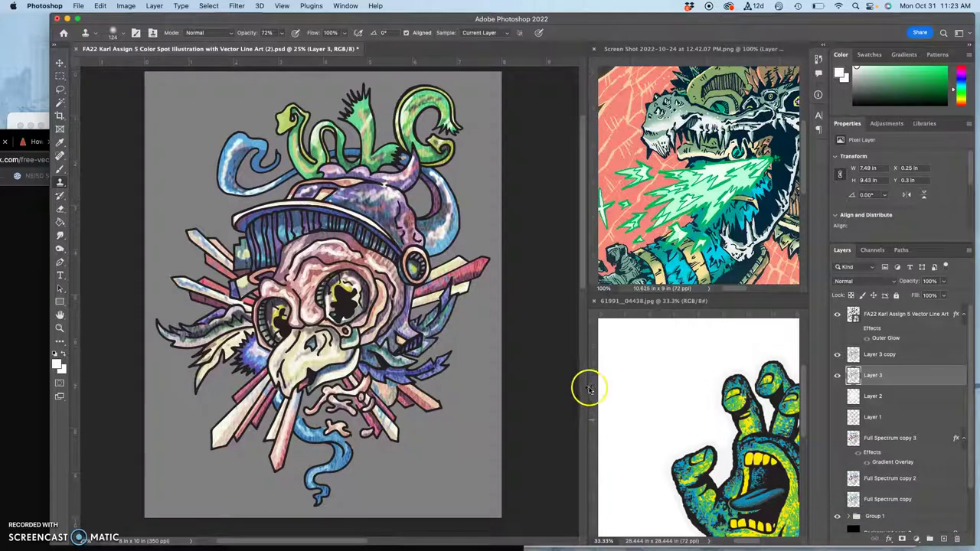
click(838, 355)
click(838, 356)
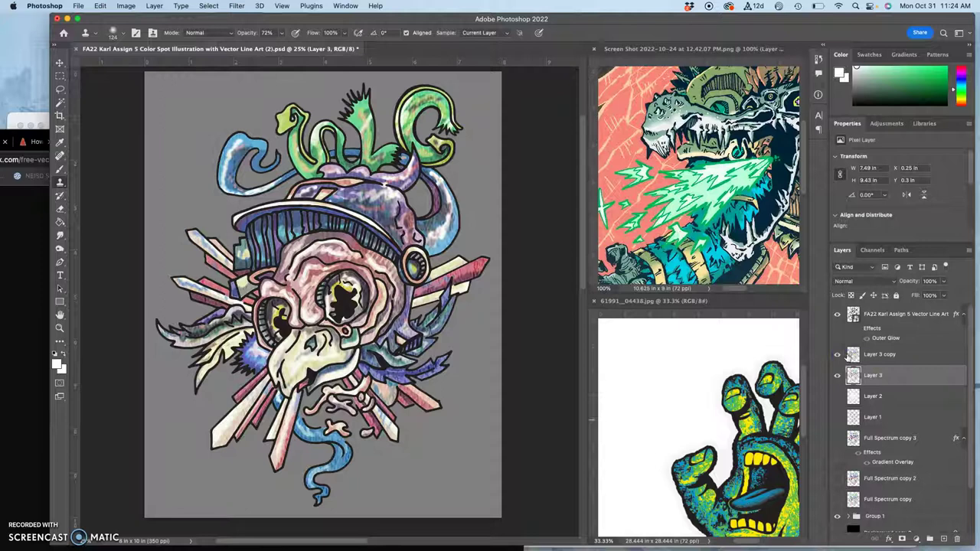
click(838, 355)
click(838, 354)
click(838, 314)
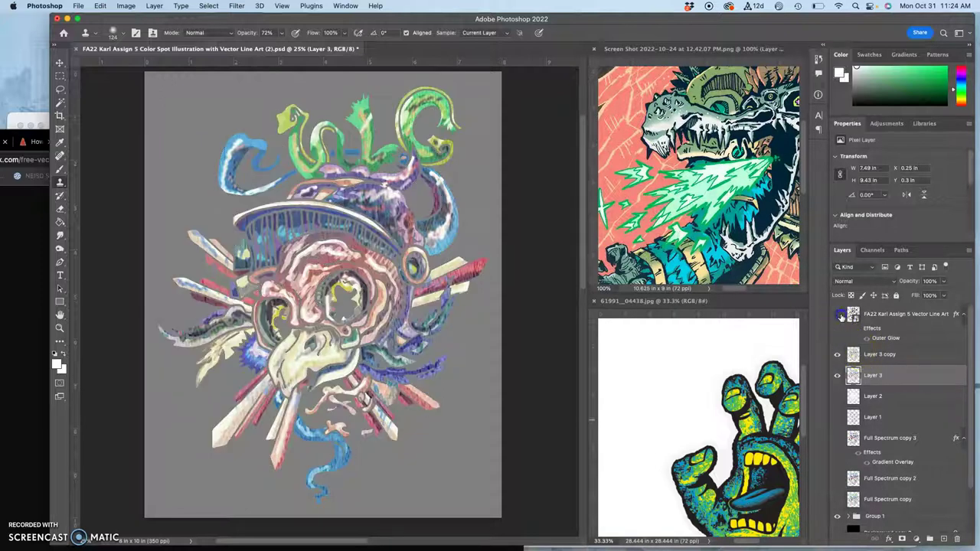
click(838, 315)
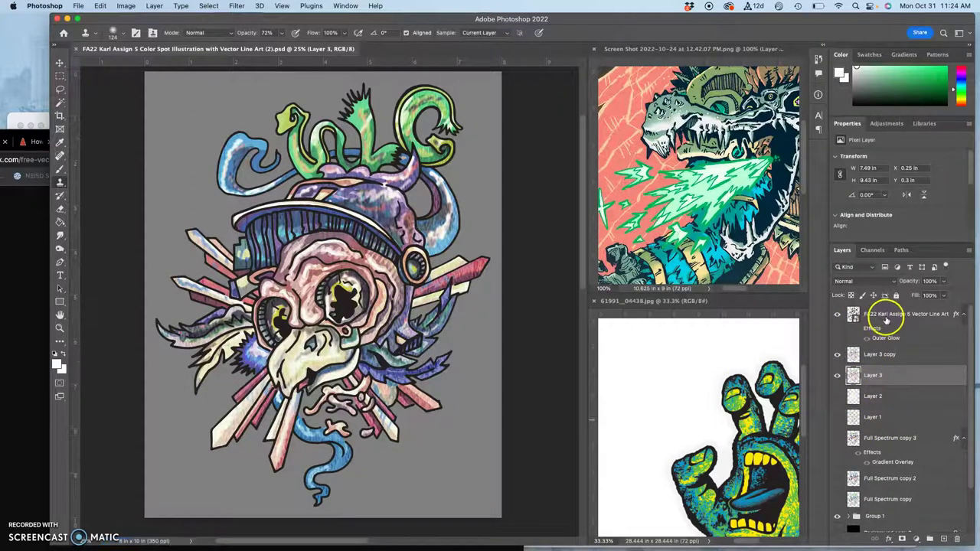
Step: Turn on the Vector Line Art layer's white Outer Glow effect
click(888, 319)
click(852, 336)
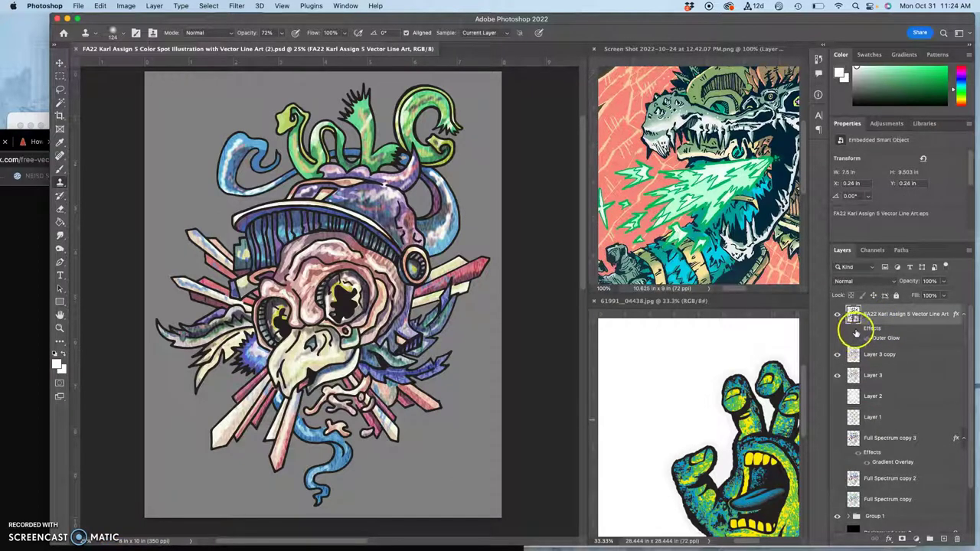
click(857, 329)
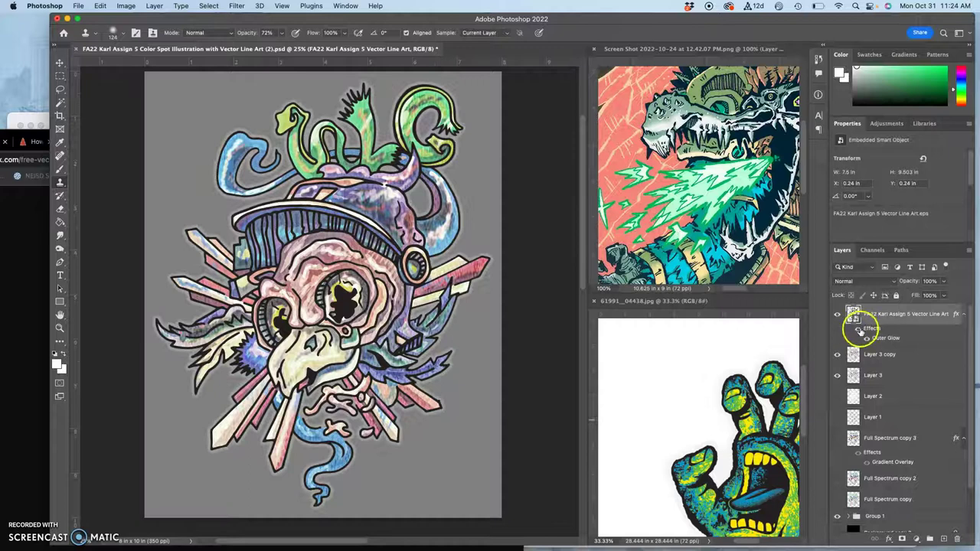
click(858, 328)
click(858, 329)
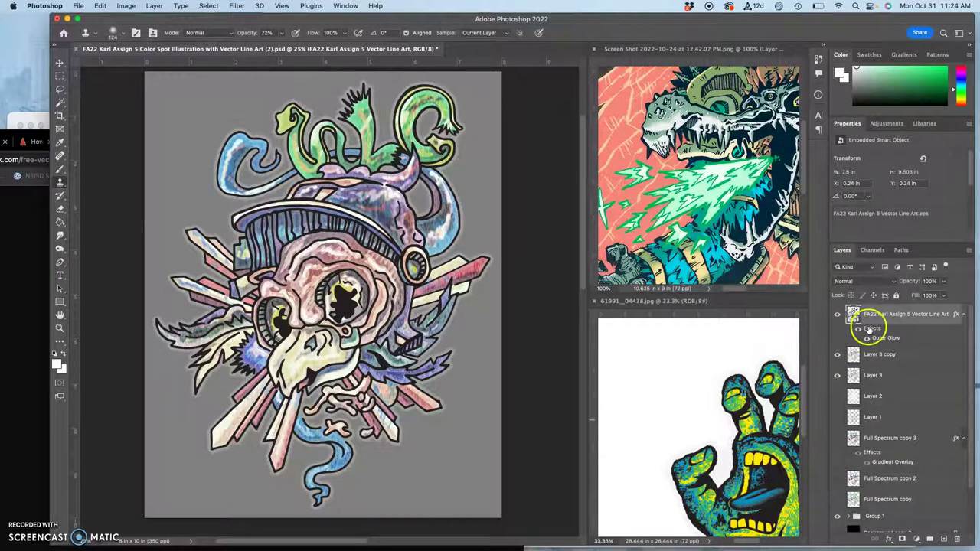
Step: Add an orange-red Pin Light Color Overlay at 75% opacity to the line art
click(873, 327)
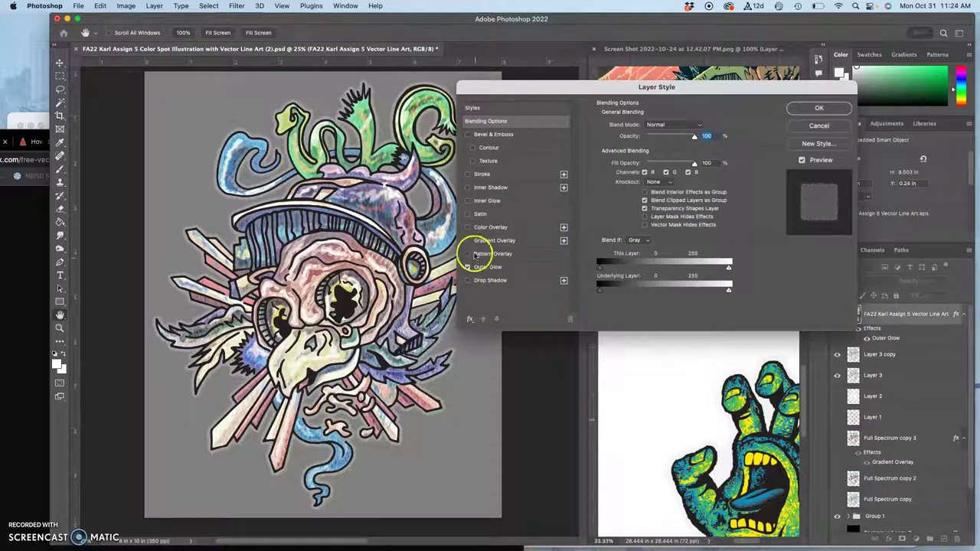
click(468, 228)
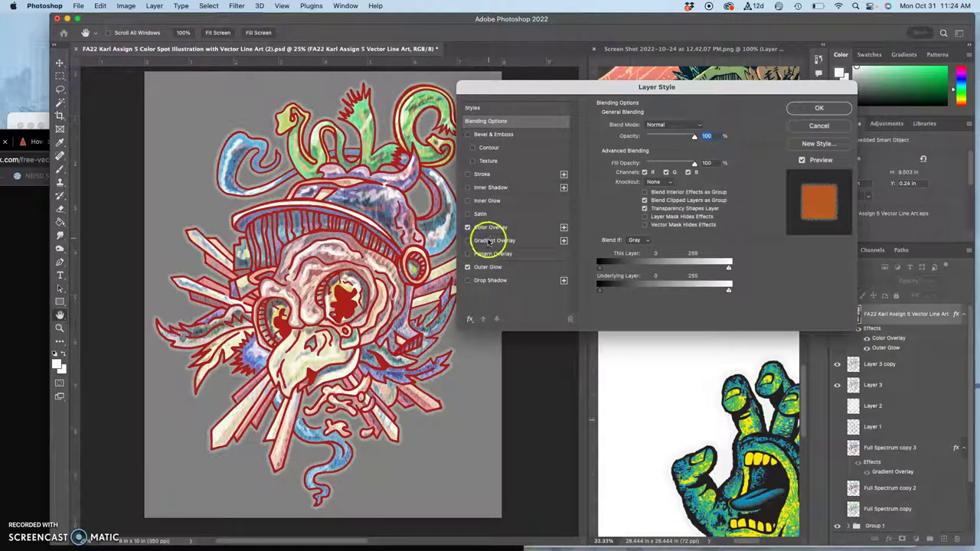
click(536, 229)
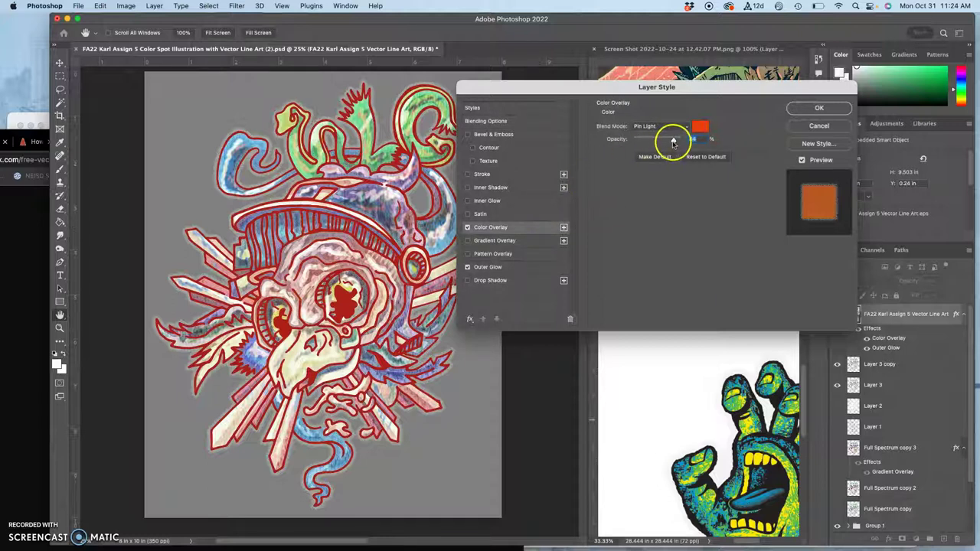
drag(674, 141, 659, 142)
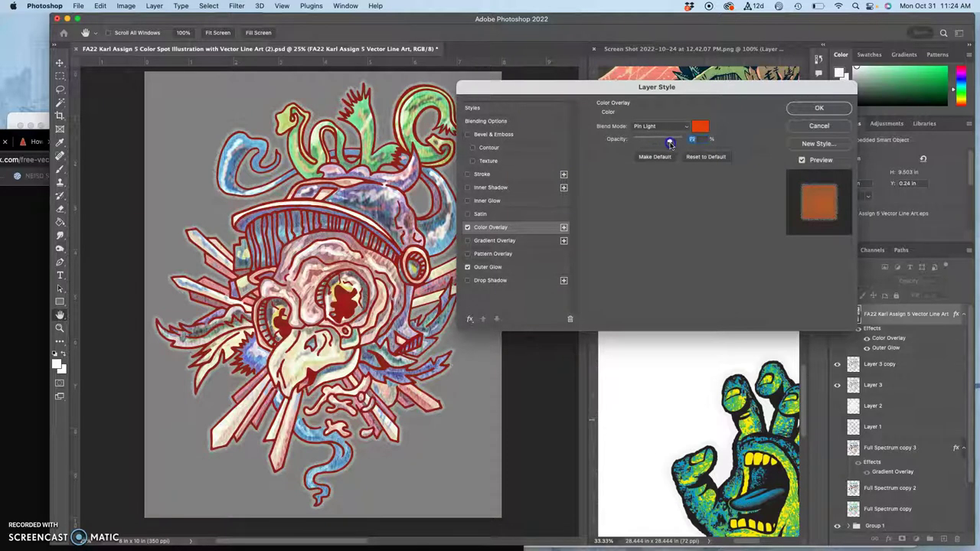
click(820, 107)
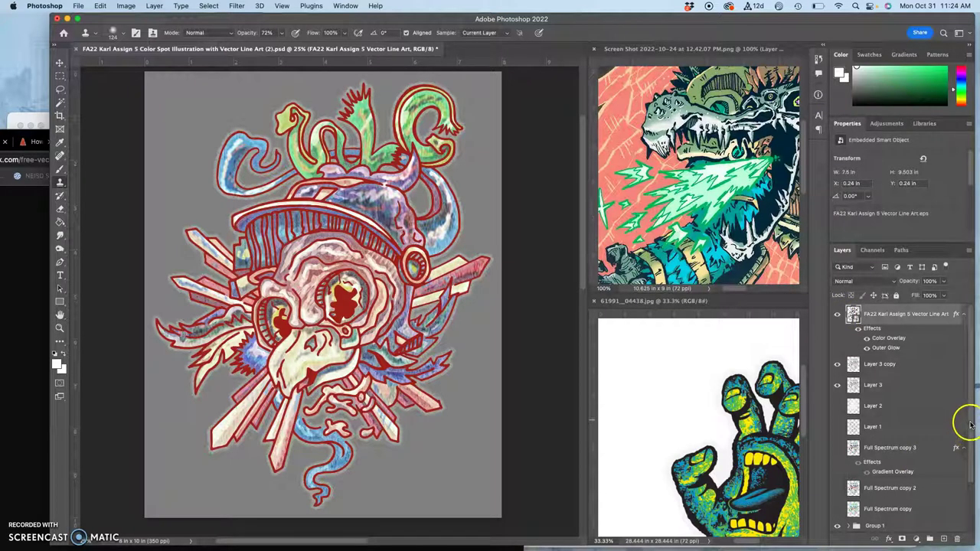
scroll(965, 437, down, 4)
click(836, 480)
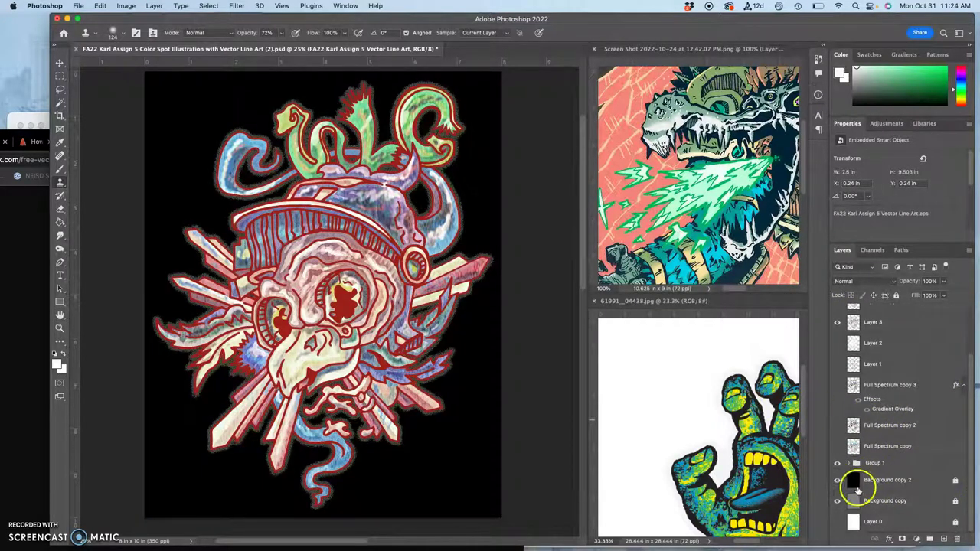
click(837, 481)
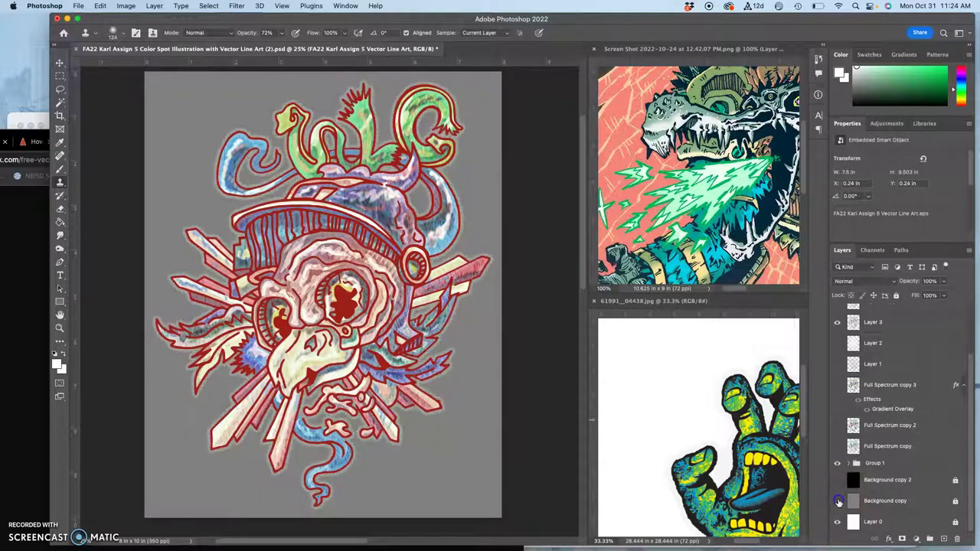
click(838, 501)
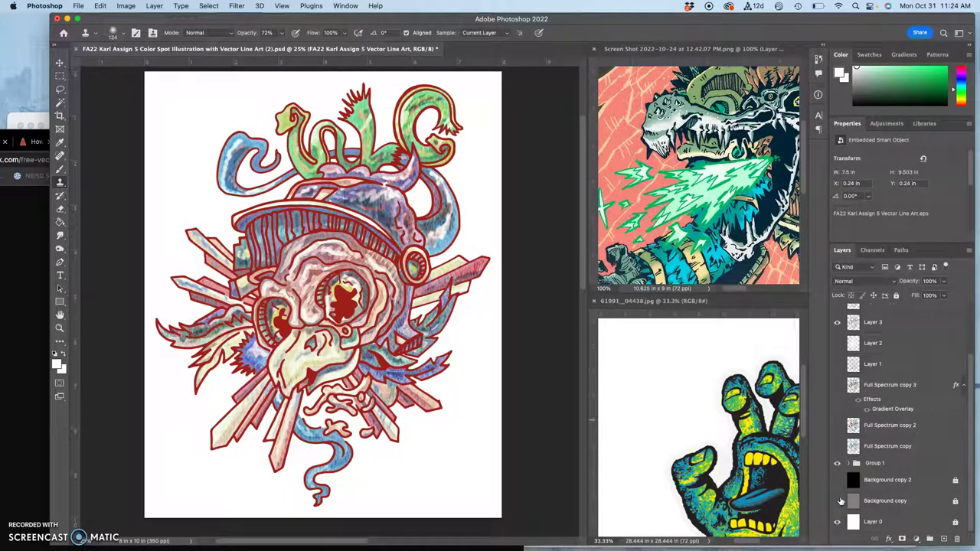
click(837, 502)
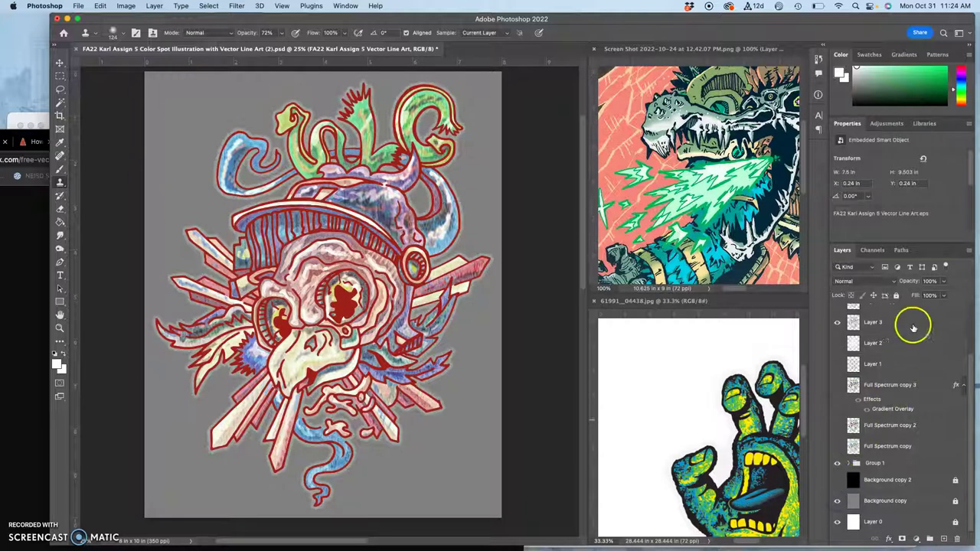
drag(971, 366, 975, 314)
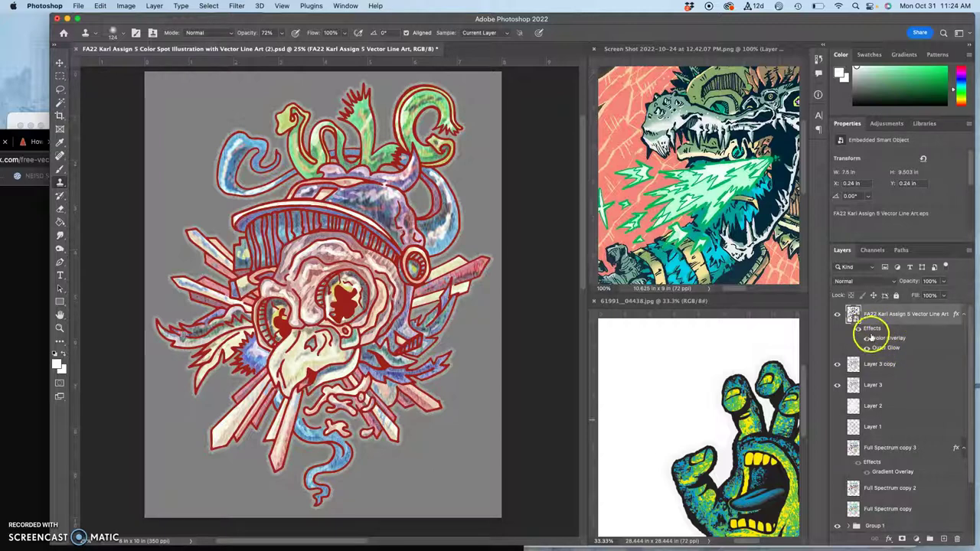
Step: Replace the line art's red Color Overlay with a Gradient Overlay and edit its gradient
double_click(870, 330)
click(468, 227)
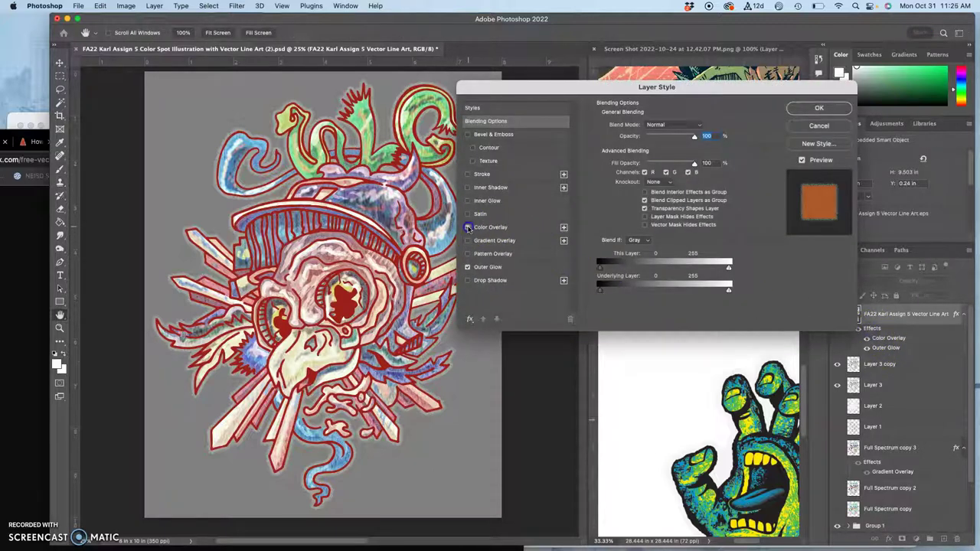
click(468, 240)
click(488, 241)
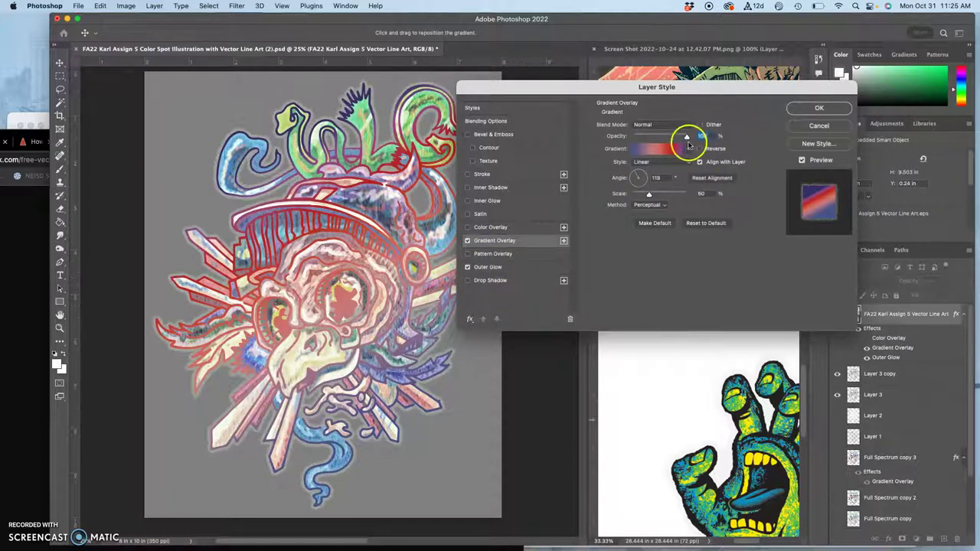
click(663, 149)
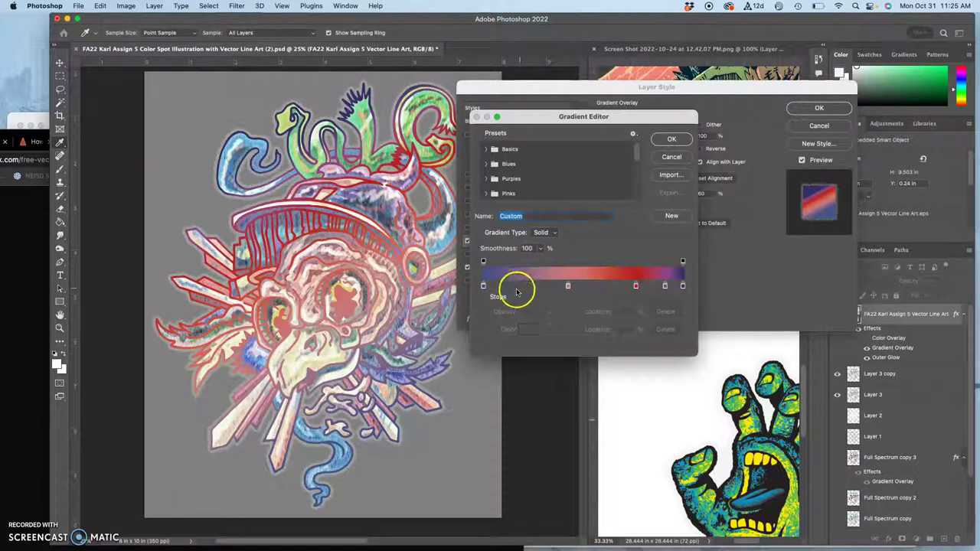
Step: Recolour the gradient's left stop dark and the right purple stop near-black #141114
click(484, 286)
click(528, 329)
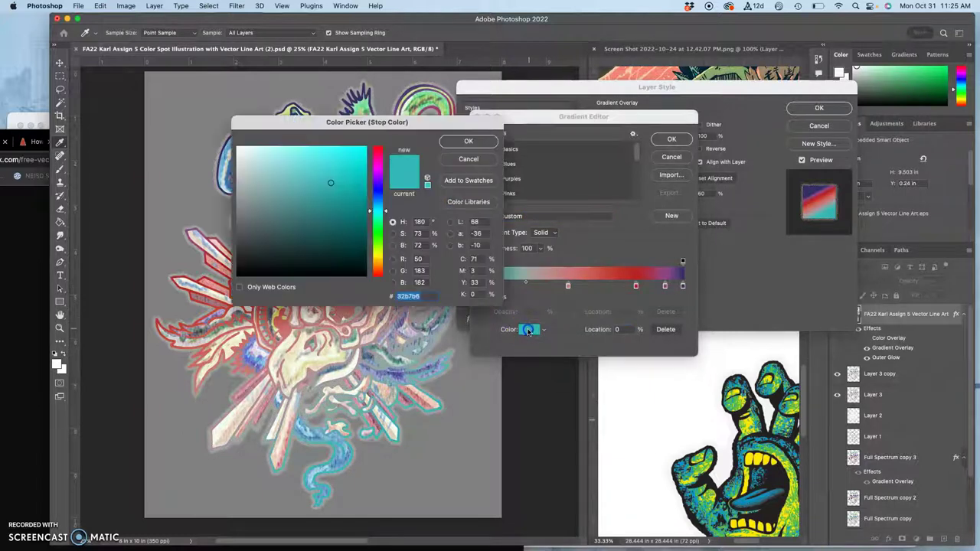
click(316, 258)
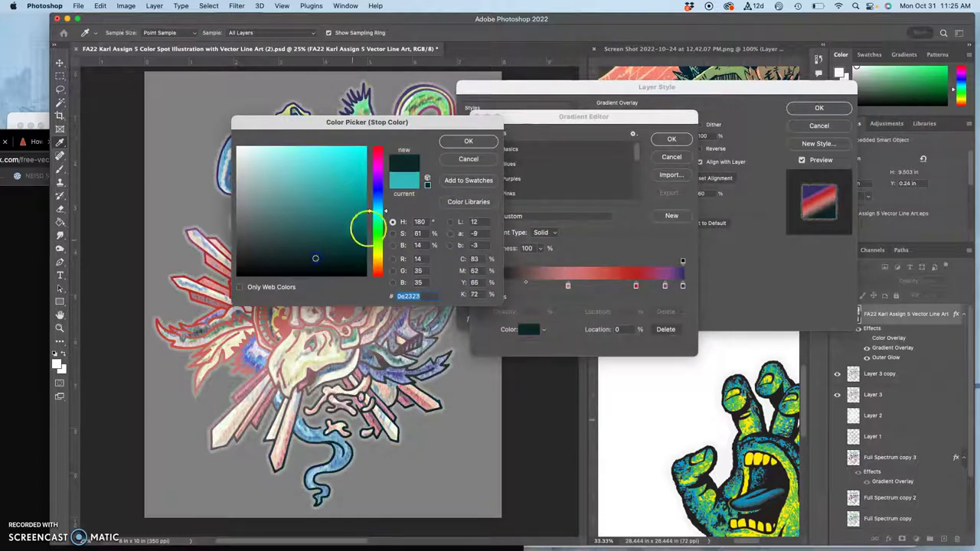
click(464, 140)
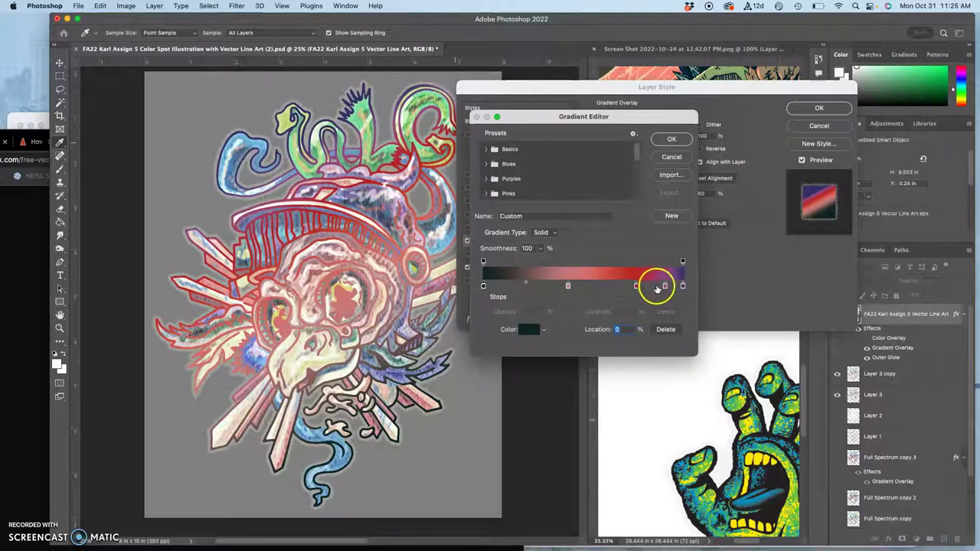
click(664, 286)
click(535, 331)
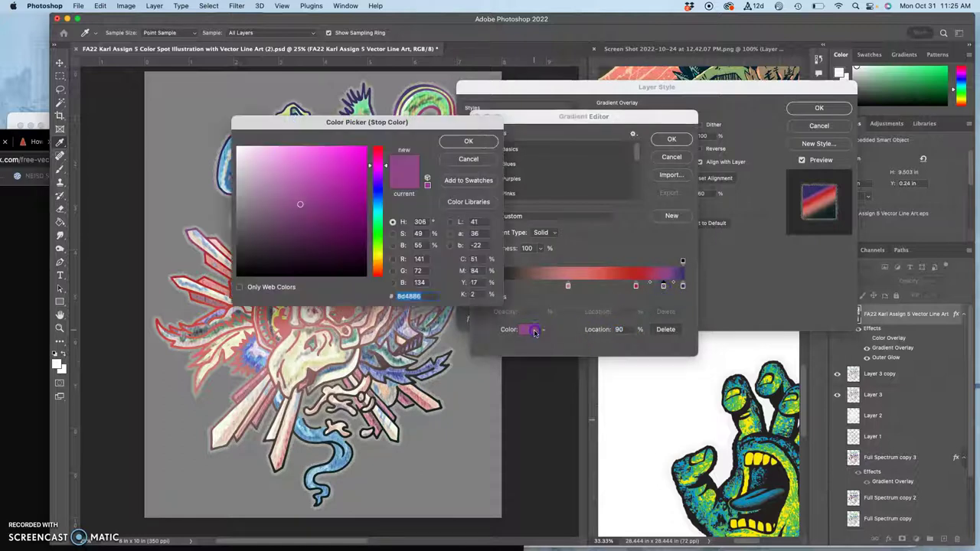
click(255, 266)
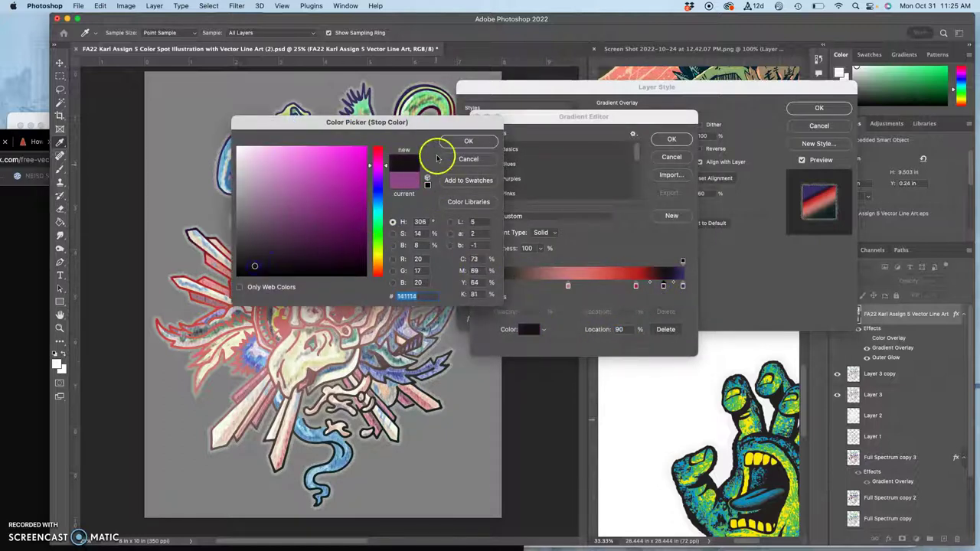
click(458, 142)
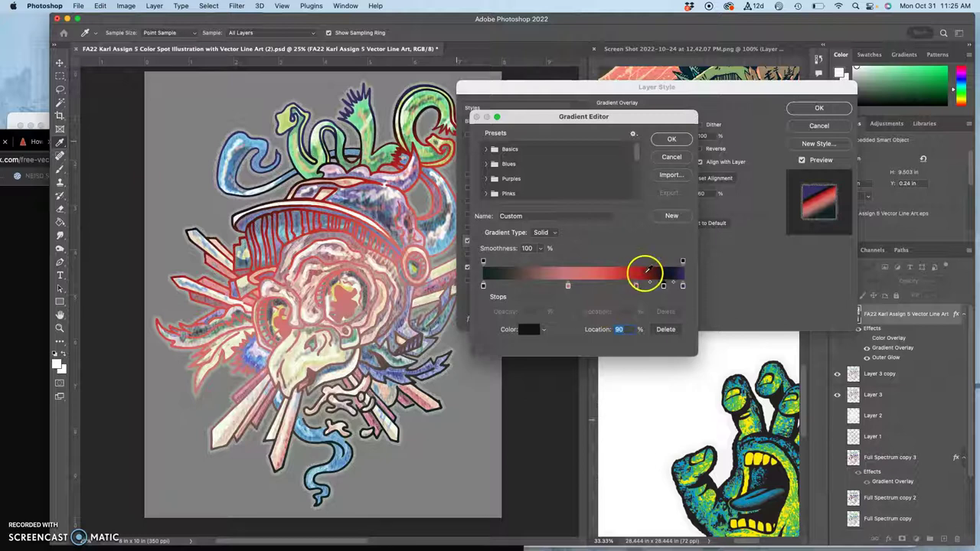
drag(659, 287, 636, 287)
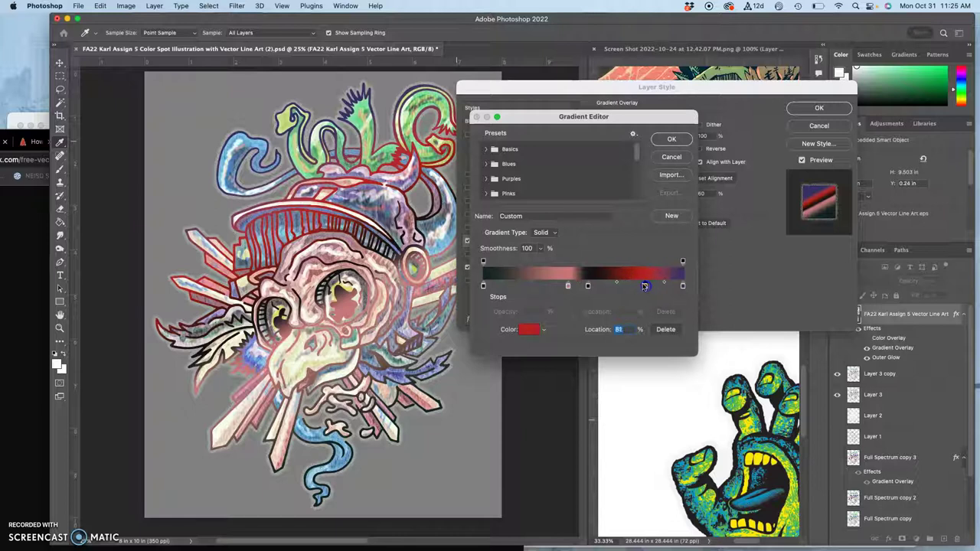
Step: Move the pink gradient stop to 27% and recolour it dark purple #231028
drag(568, 286, 539, 288)
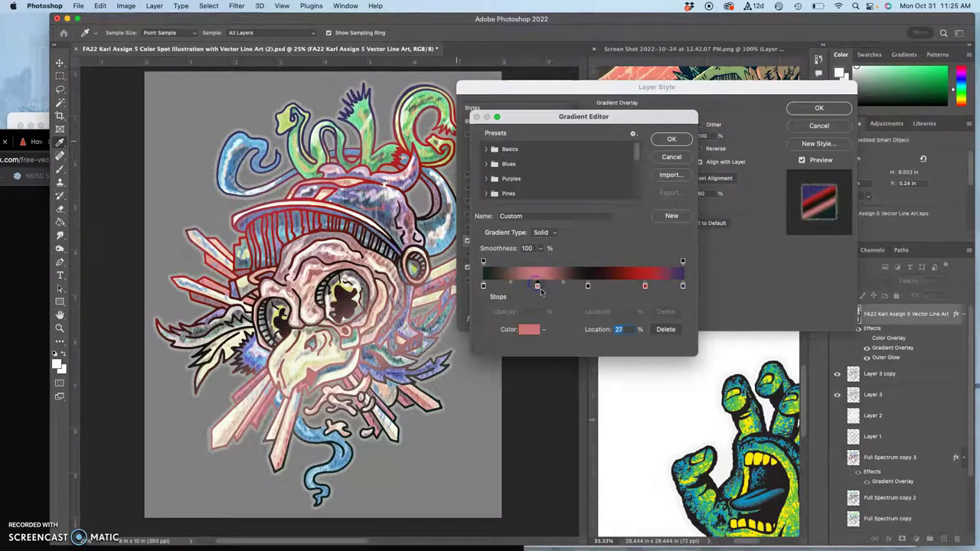
click(528, 329)
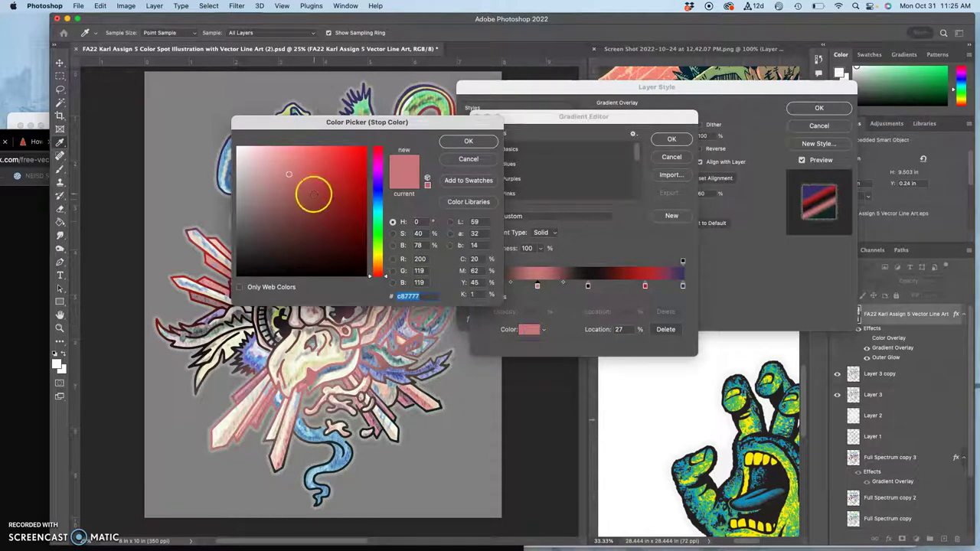
click(301, 200)
drag(300, 199, 309, 221)
drag(376, 194, 378, 181)
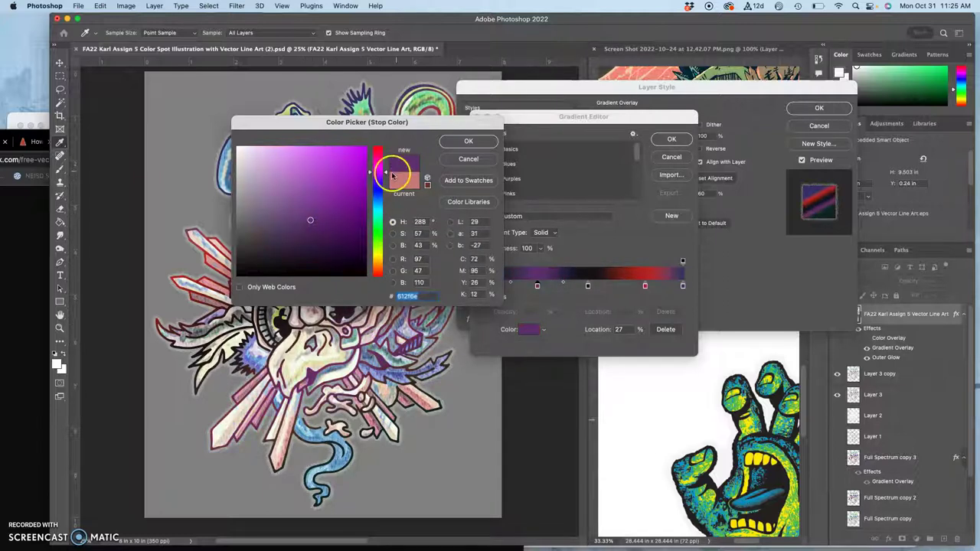
click(463, 141)
click(534, 310)
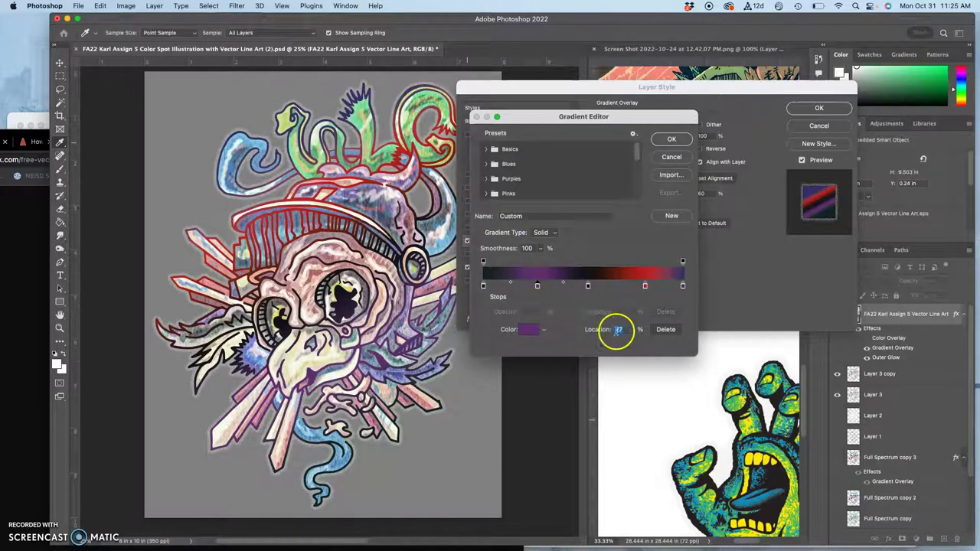
click(531, 330)
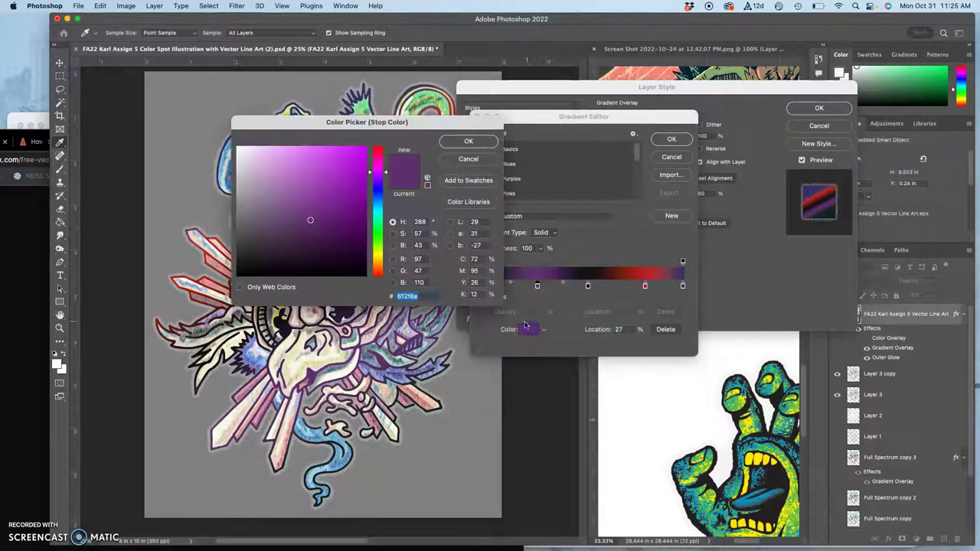
click(314, 256)
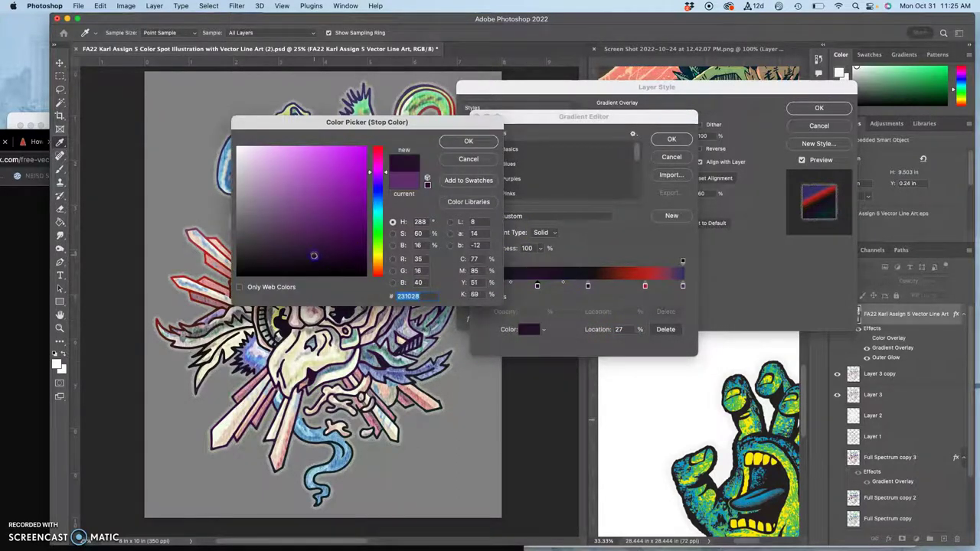
click(465, 143)
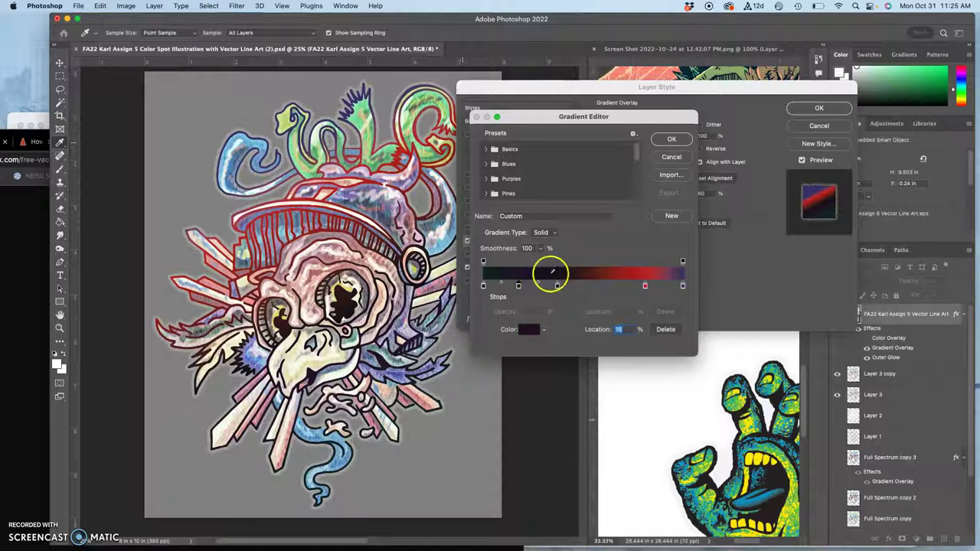
Step: Accept the gradient, add a Pin Light Color Overlay at 5% opacity, and apply the style
click(674, 138)
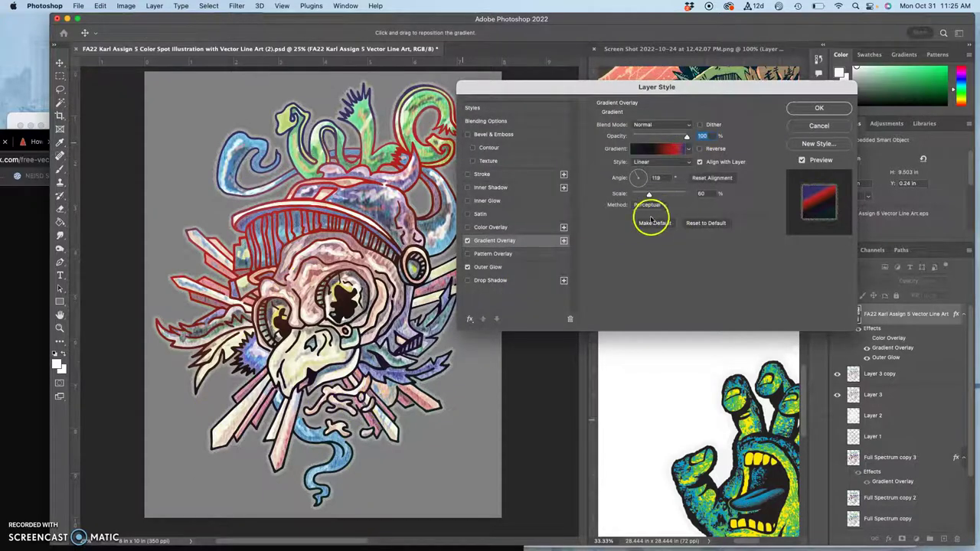
click(468, 228)
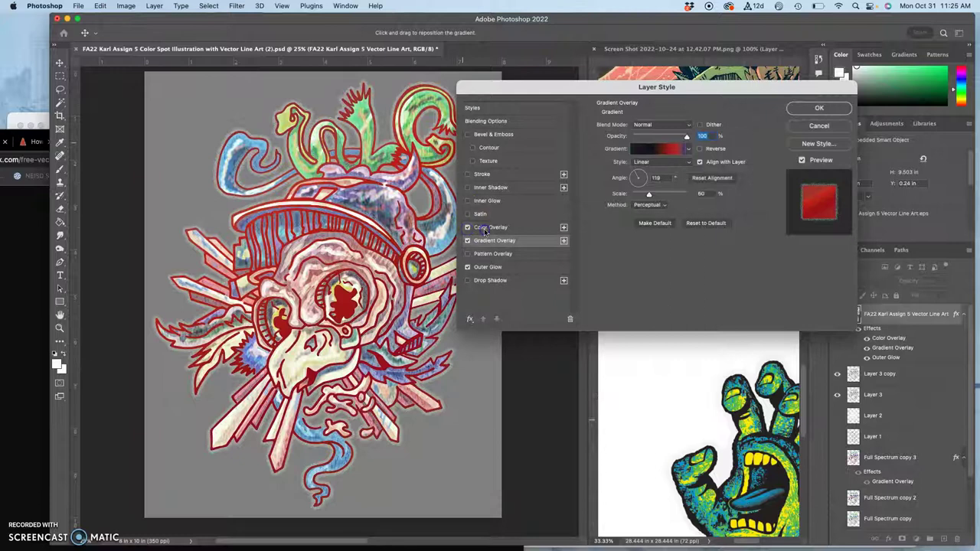
click(486, 227)
drag(670, 141, 629, 141)
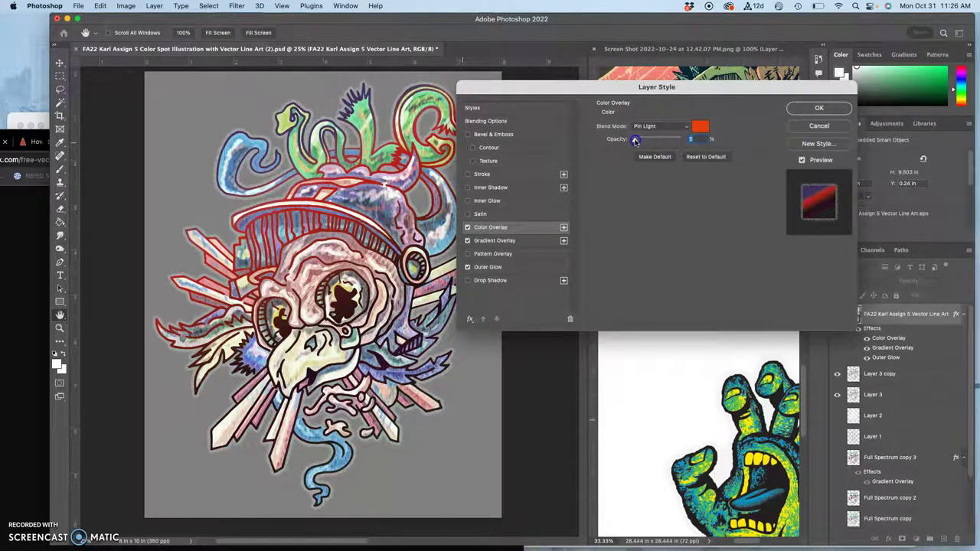
click(819, 108)
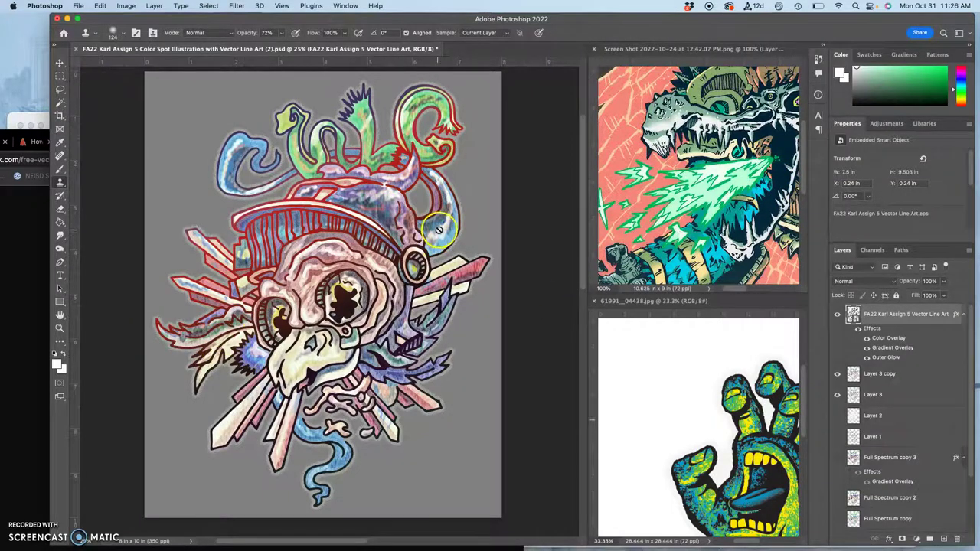
Step: Lasso the dragon's glowing eye in the reference screenshot and return to the skull document
key(super+equal)
key(super+equal)
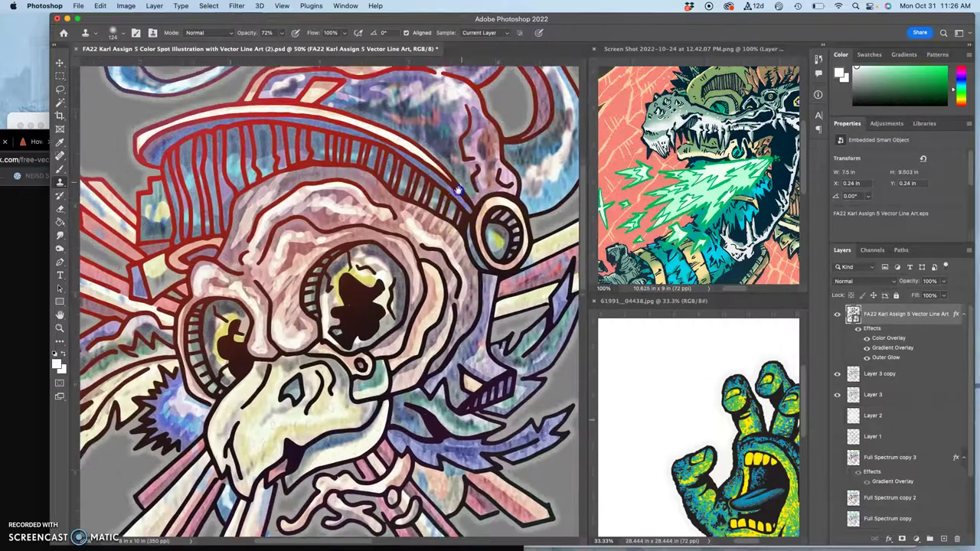
drag(457, 189, 373, 357)
drag(363, 458, 412, 255)
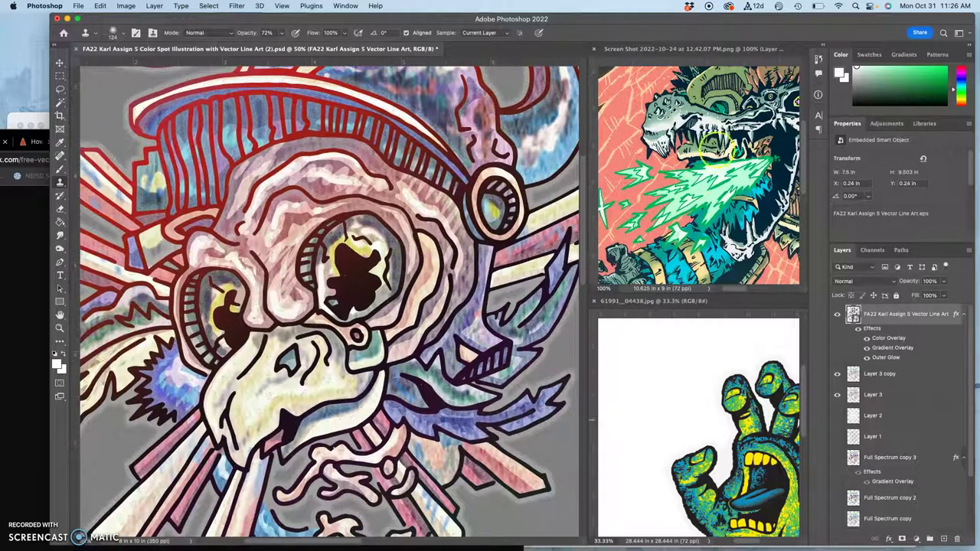
click(677, 163)
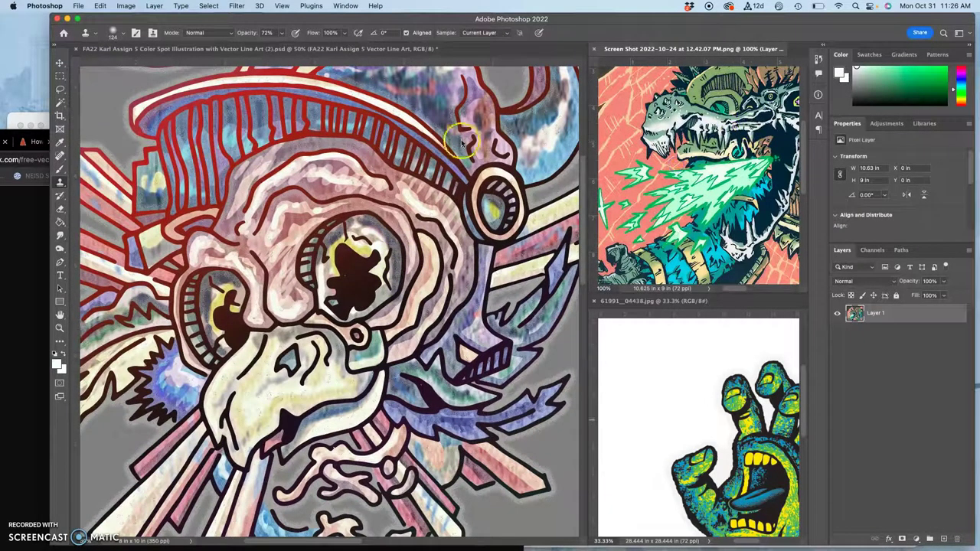
click(61, 91)
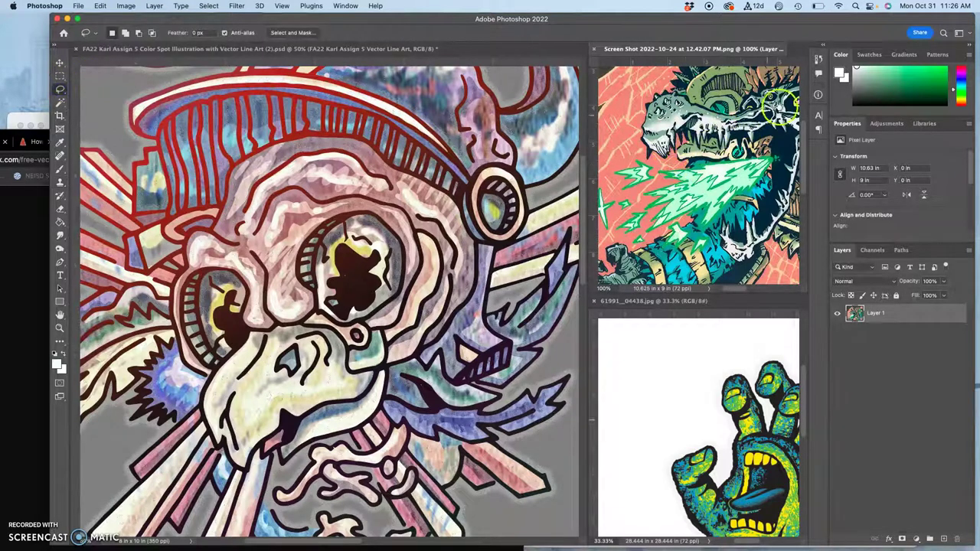
drag(766, 122, 680, 143)
click(720, 123)
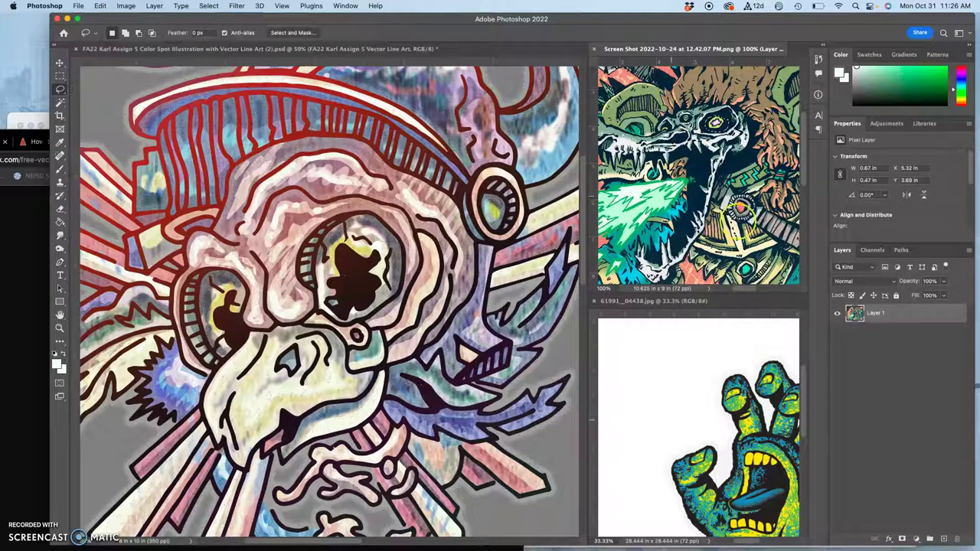
click(341, 48)
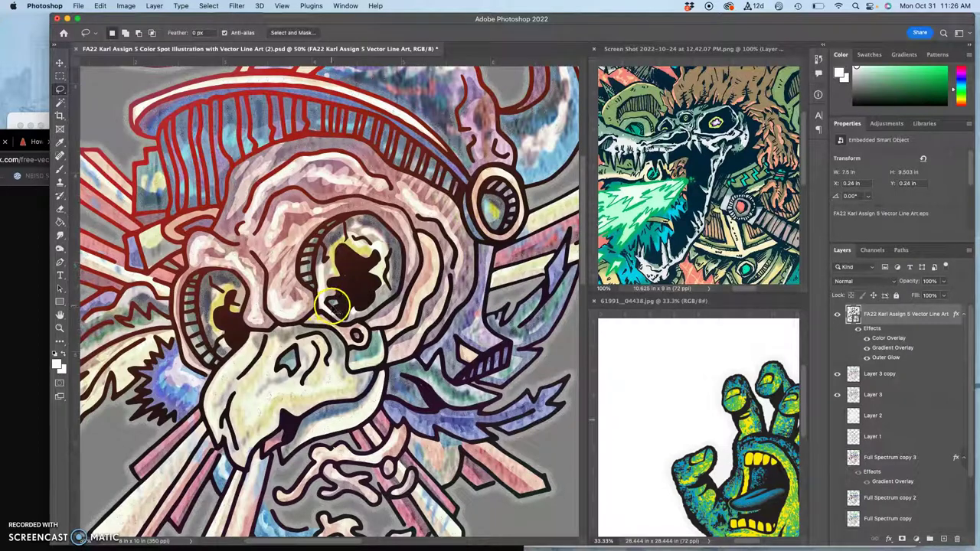
Step: Paste the copied eye onto a new Layer 4 and scale it over the skull's right eye socket
key(super+j)
key(super+t)
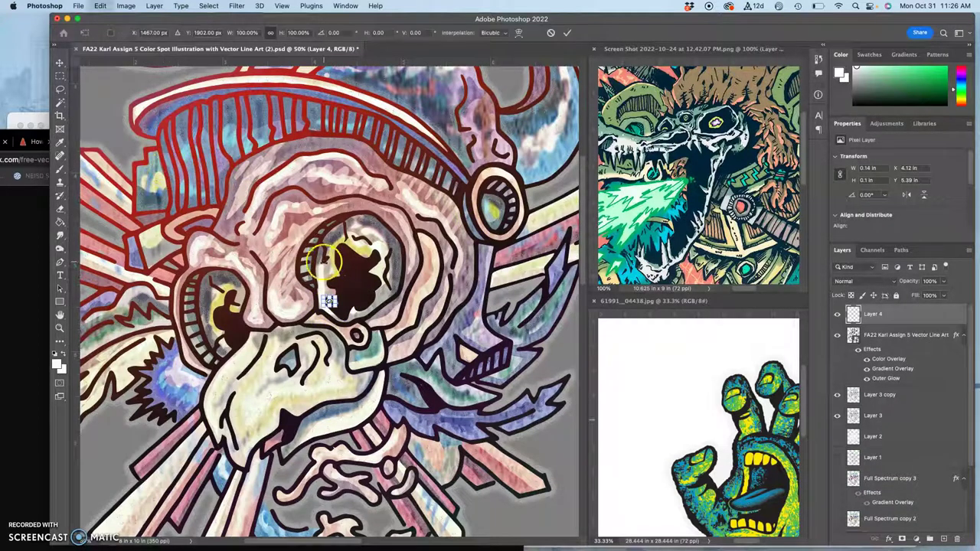
drag(338, 297, 382, 277)
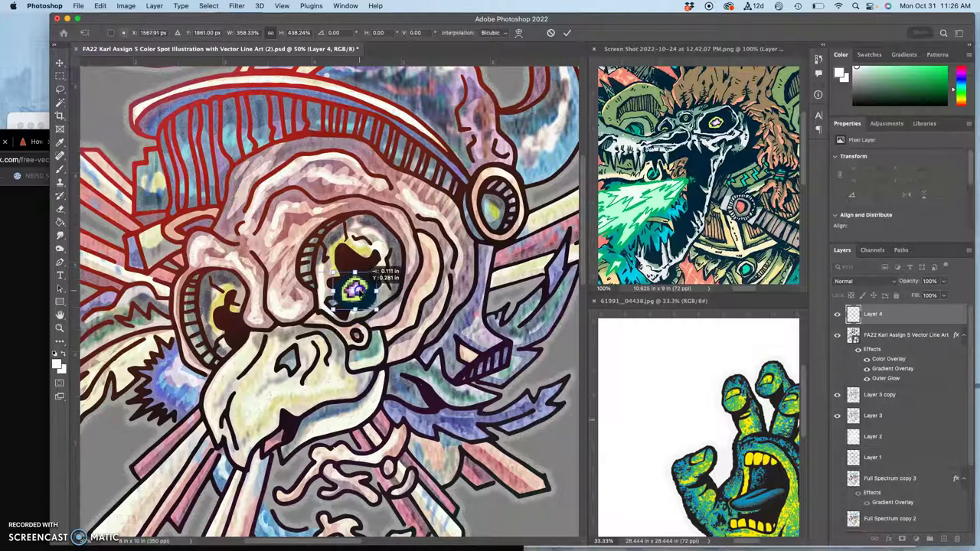
click(385, 278)
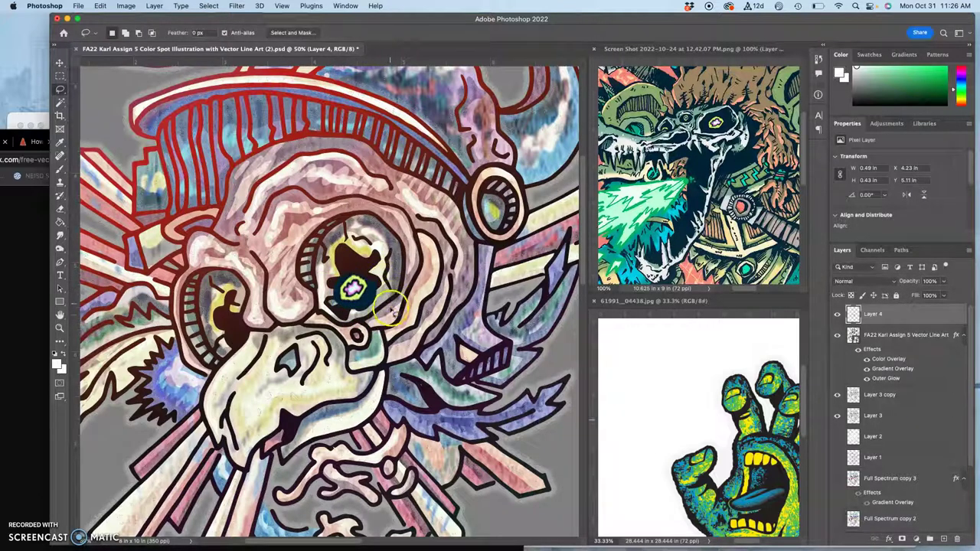
key(super+equal)
key(super+equal)
key(super+equal)
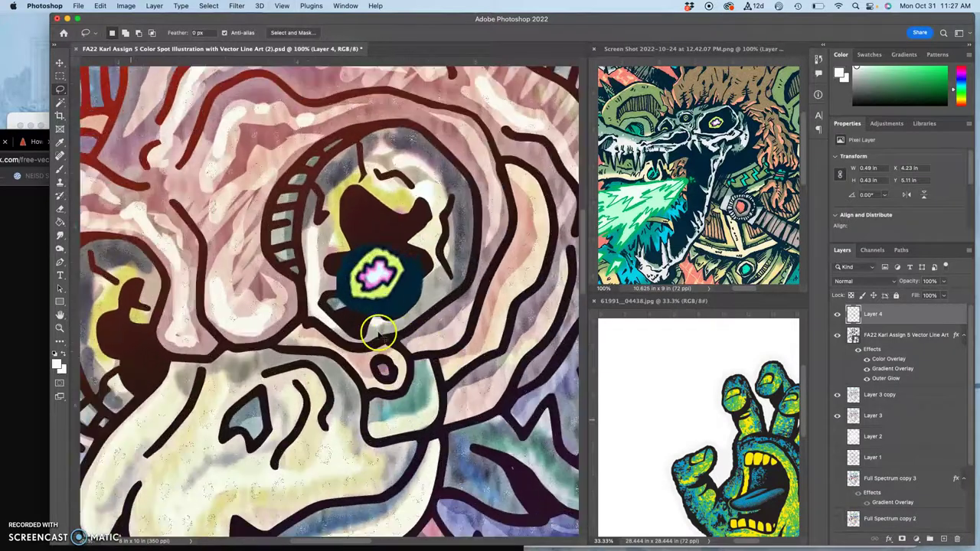
Step: Select the left edge of the pasted eye with the Lasso tool
click(59, 208)
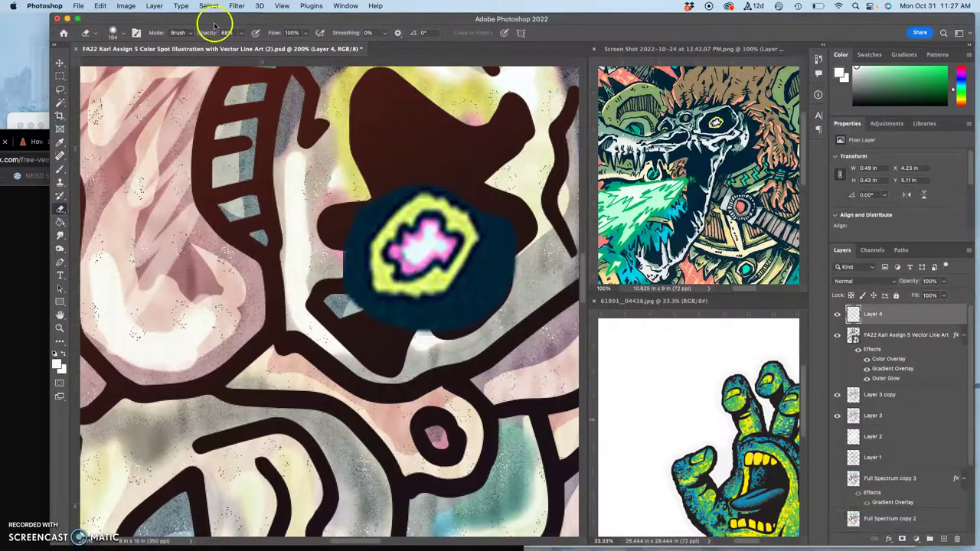
click(238, 6)
click(209, 147)
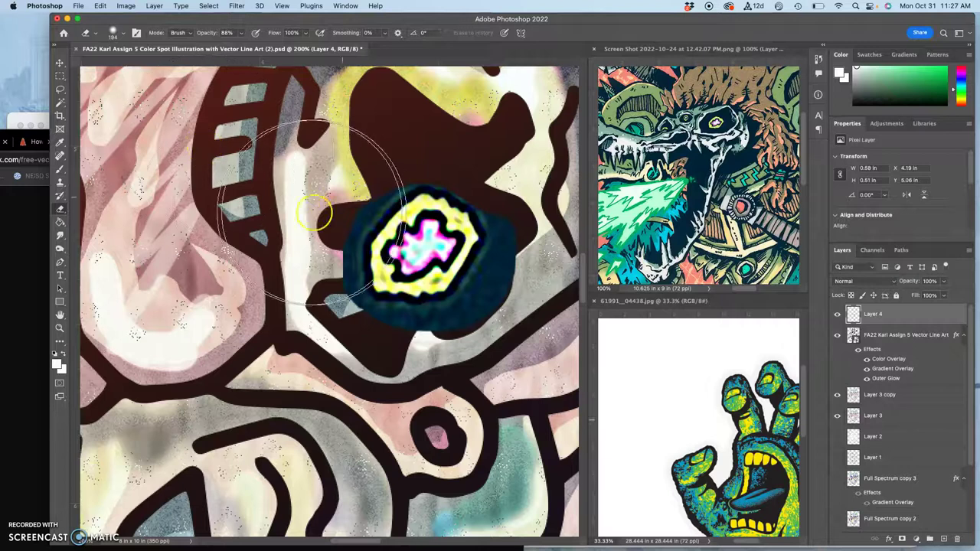
click(63, 90)
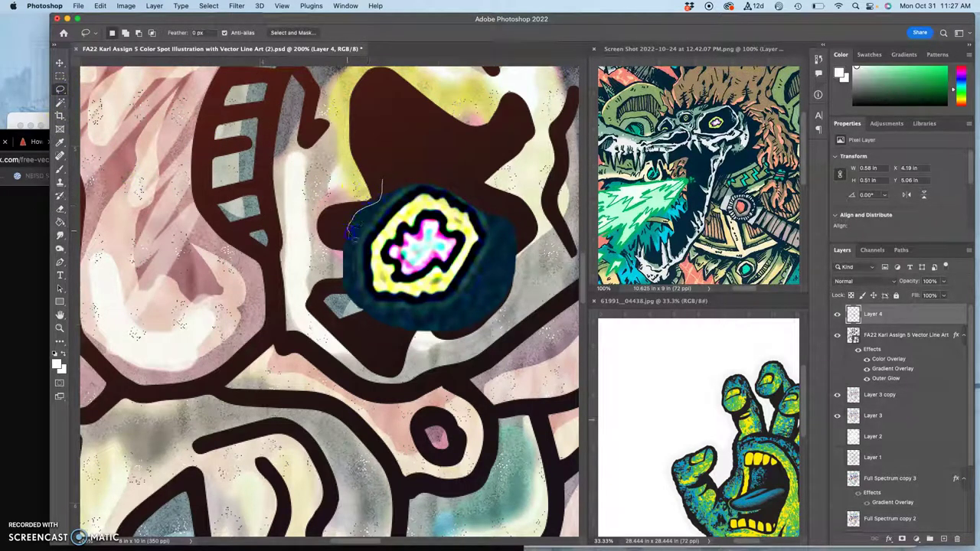
drag(392, 318, 390, 314)
Step: Erase the dark patches around the eyeball with a 55 px eraser, undoing the last stroke
click(61, 208)
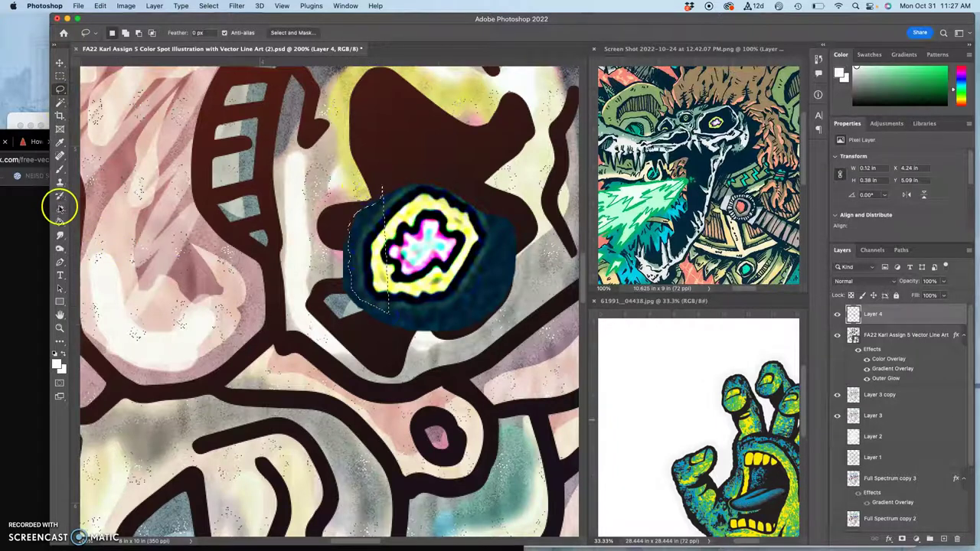
click(123, 33)
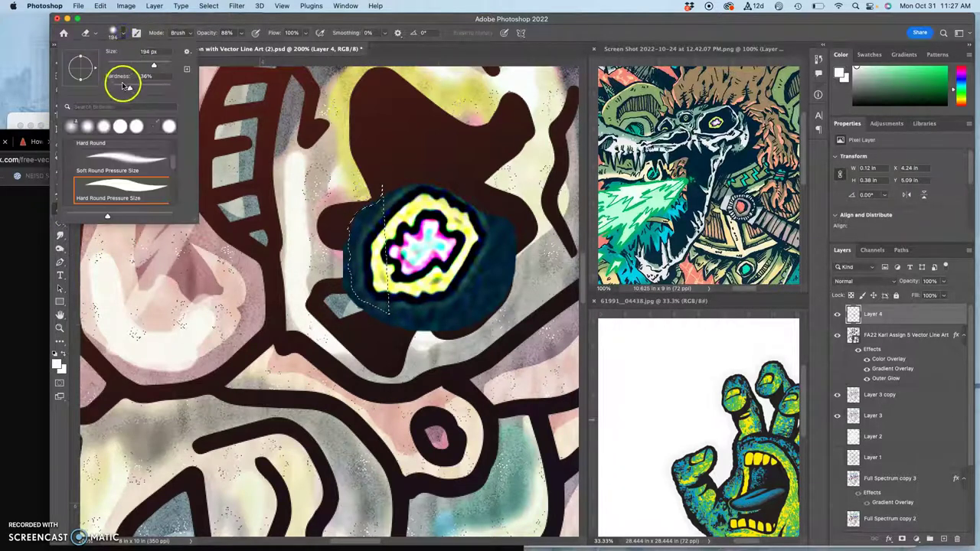
drag(149, 63, 128, 65)
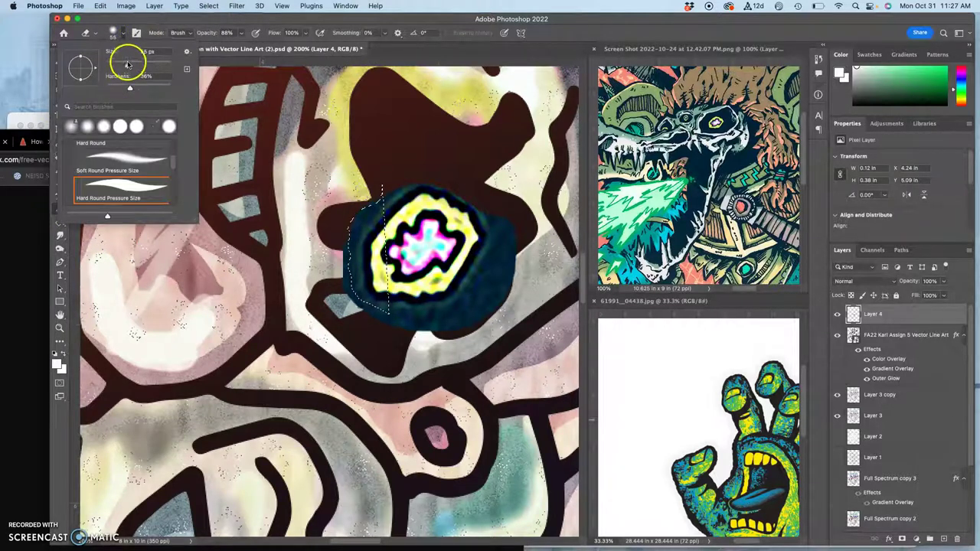
click(394, 148)
drag(445, 165, 501, 203)
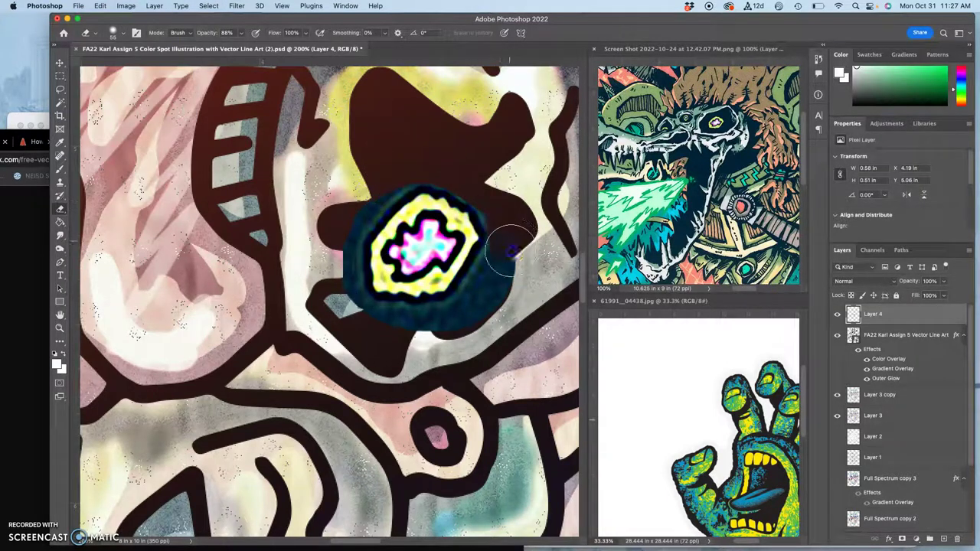
mouse_move(419, 326)
mouse_down()
mouse_move(338, 297)
mouse_move(344, 317)
mouse_move(339, 275)
mouse_up()
key(super+z)
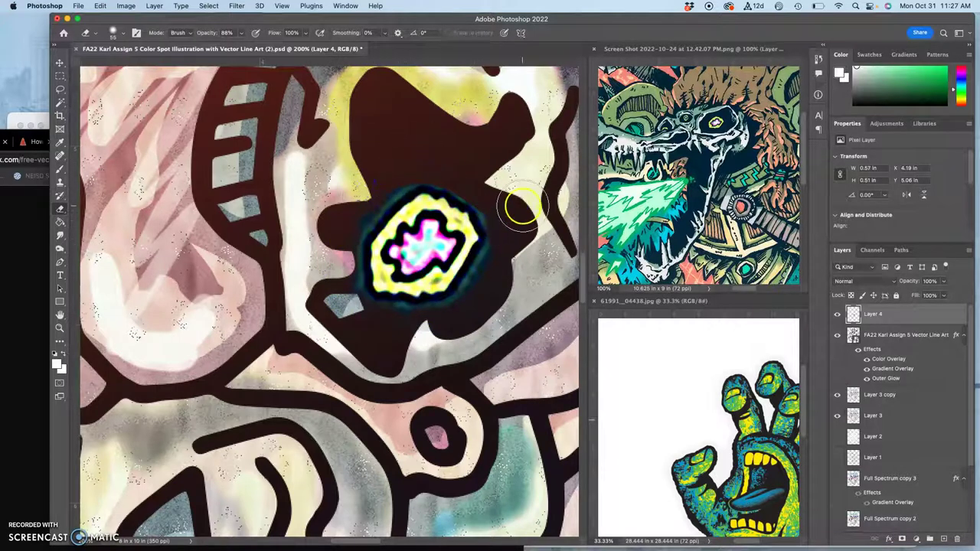
key(super+minus)
key(super+minus)
key(super+minus)
key(super+plus)
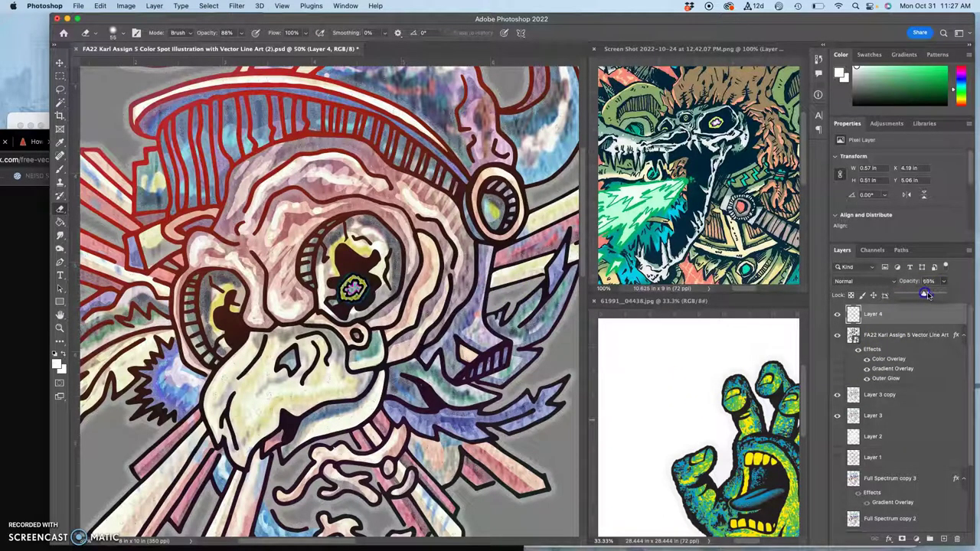
Step: Set Layer 4 to Lighter Color blending at 98% opacity
mouse_move(922, 302)
mouse_down()
mouse_move(908, 318)
mouse_move(923, 302)
mouse_up()
double_click(894, 313)
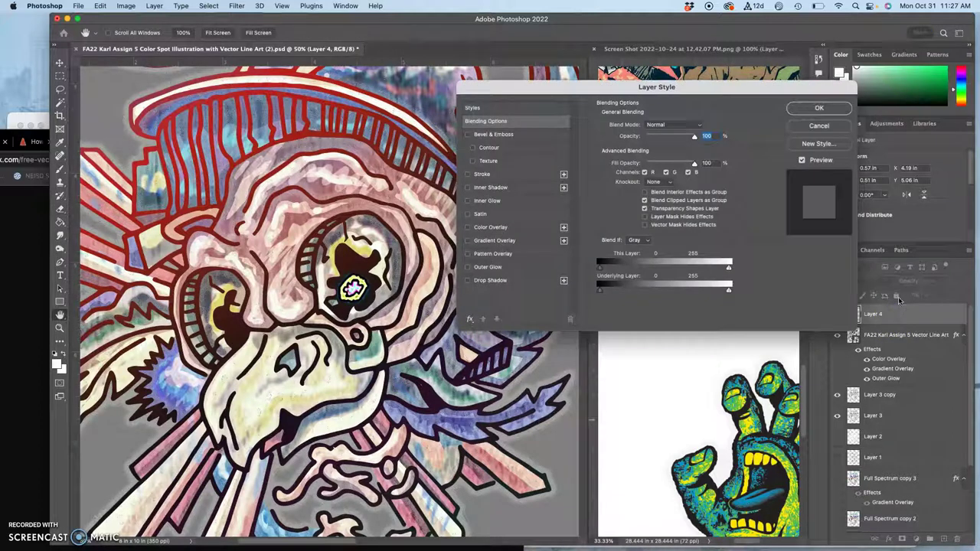
click(820, 108)
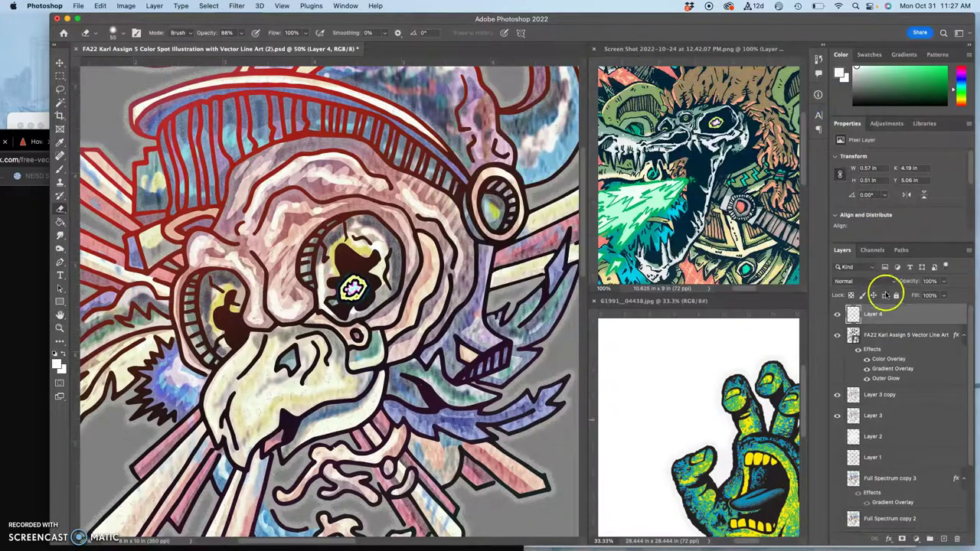
click(861, 281)
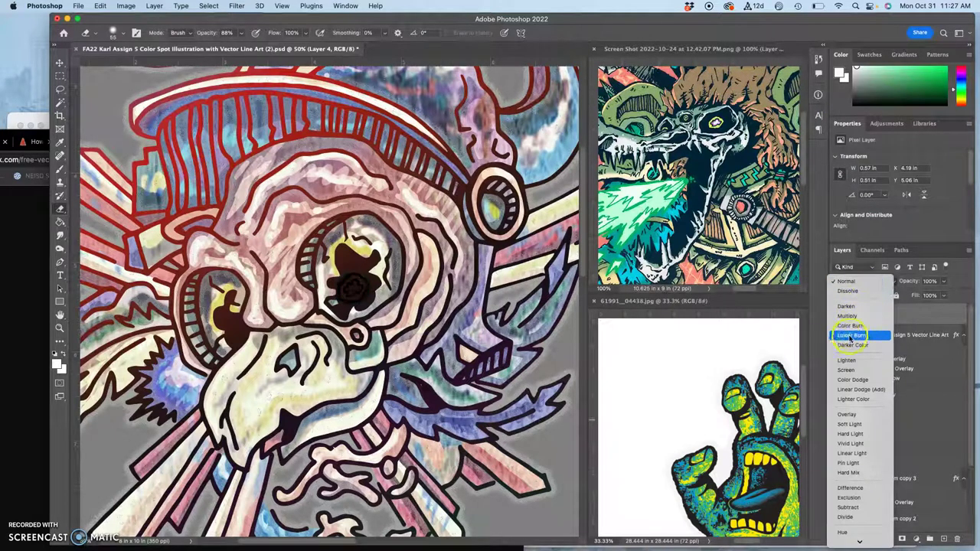
click(852, 399)
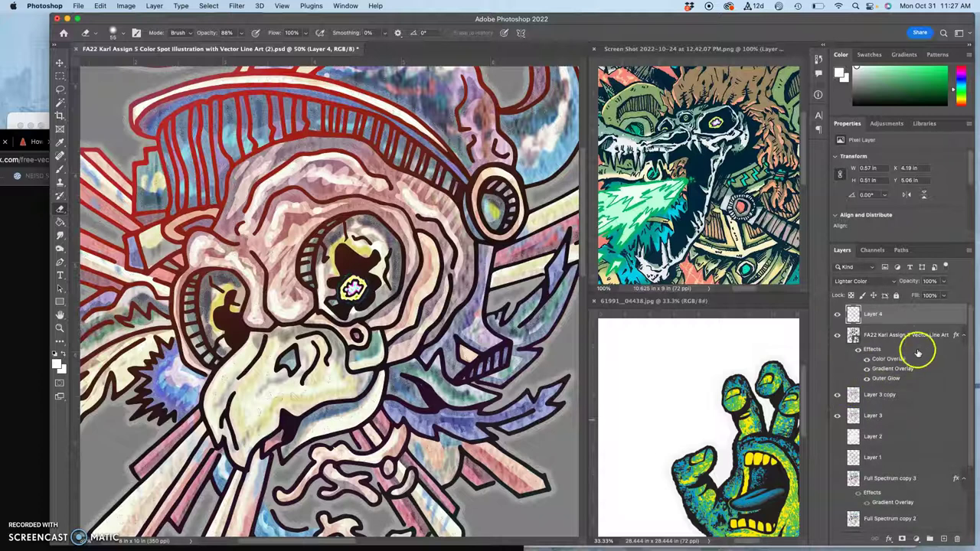
click(944, 281)
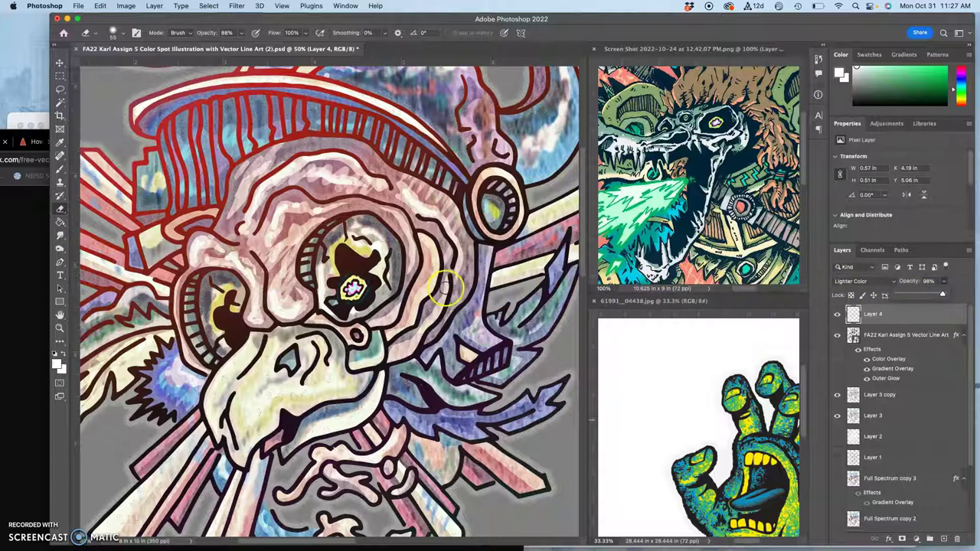
Step: Shift the eye glow slightly right with the Move tool, then zoom out to 50%
key(super+1)
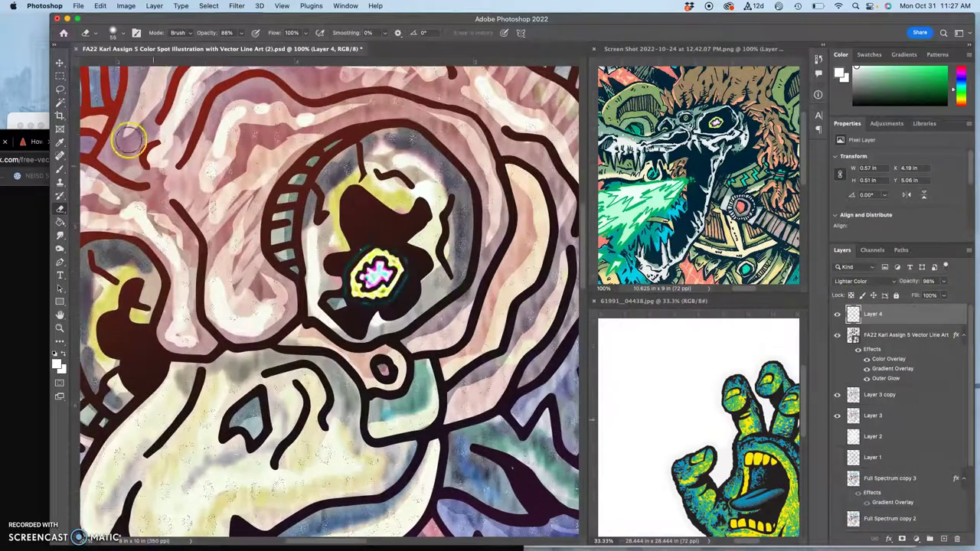
click(61, 61)
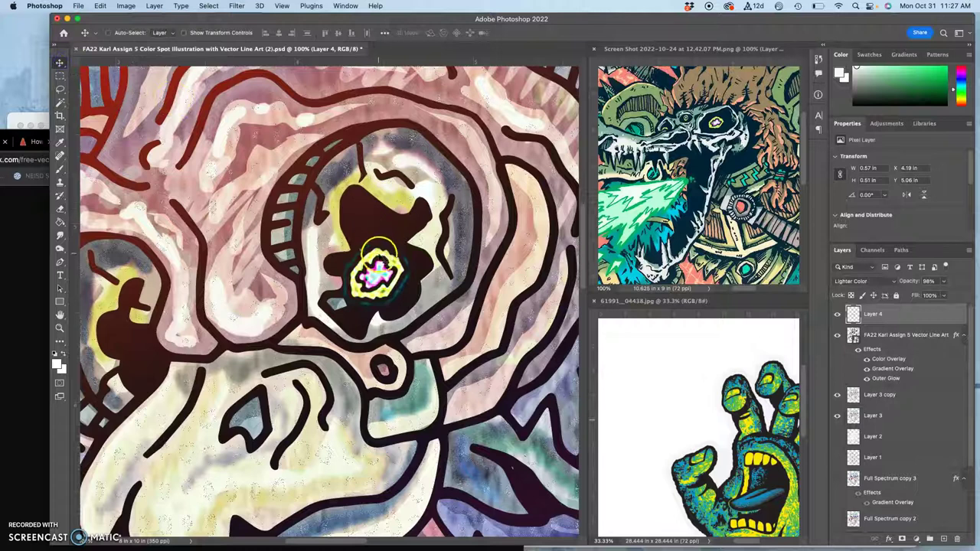
drag(376, 256, 389, 255)
key(super+minus)
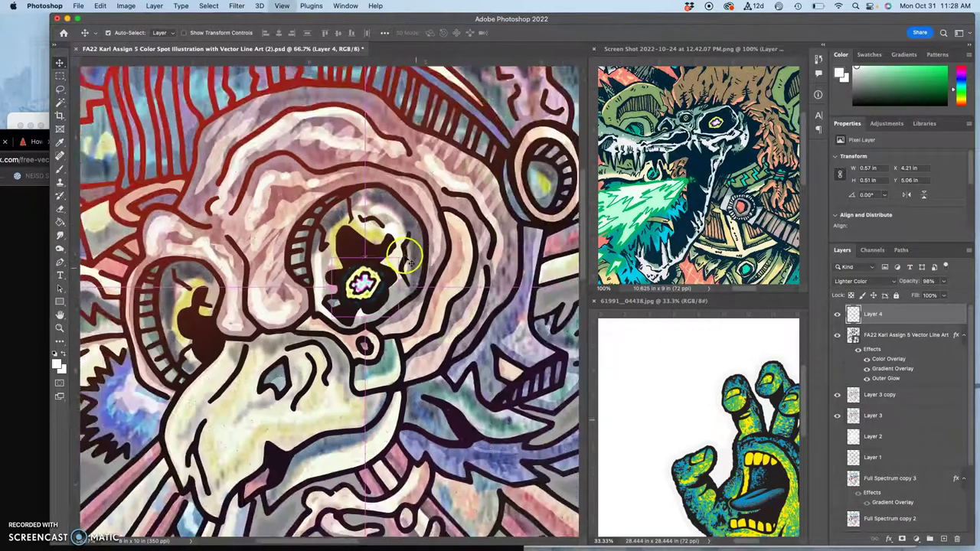
key(super+minus)
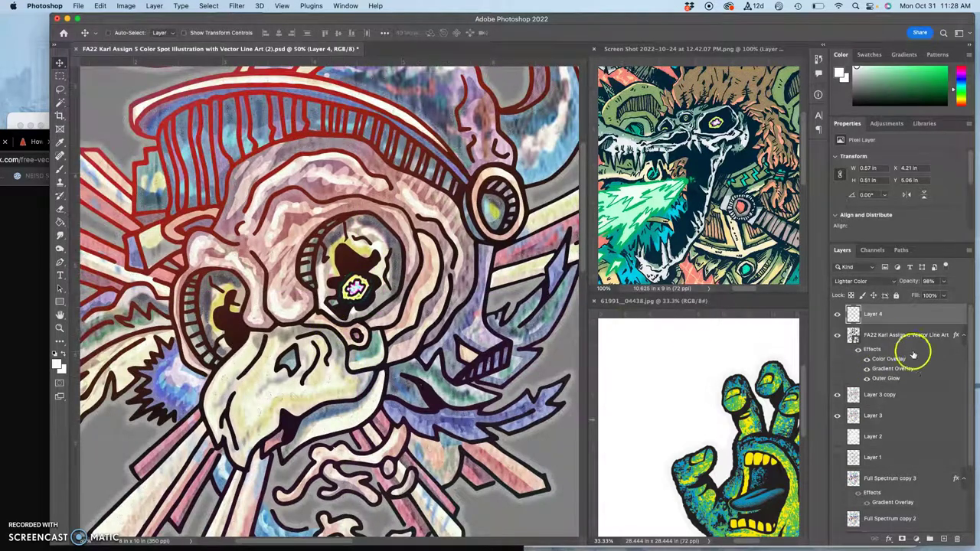
Step: Give Layer 4 a Screen Outer Glow: 43% opacity, 39% noise, 7% spread, 103 px size
double_click(890, 316)
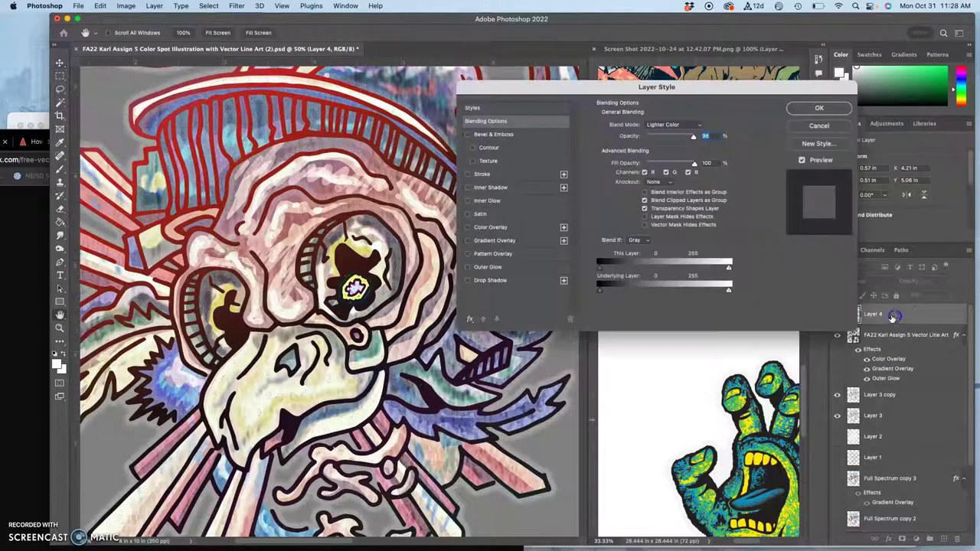
click(468, 268)
click(490, 267)
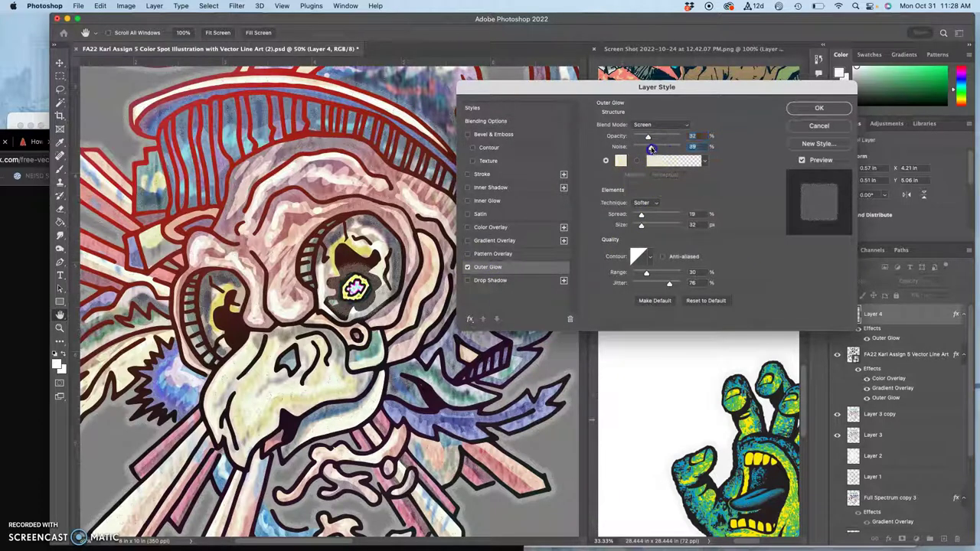
mouse_move(648, 137)
mouse_down()
mouse_move(665, 136)
mouse_move(655, 135)
mouse_up()
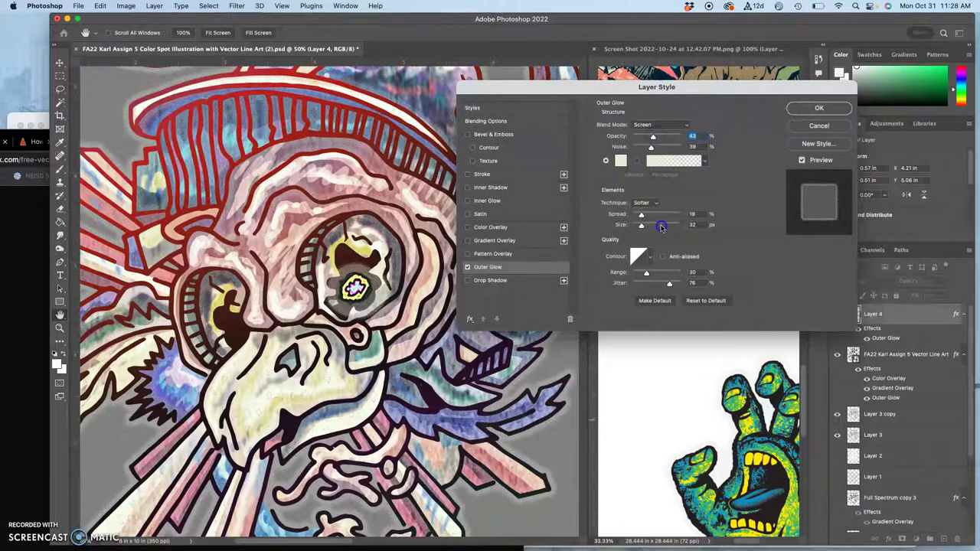
drag(644, 227, 654, 227)
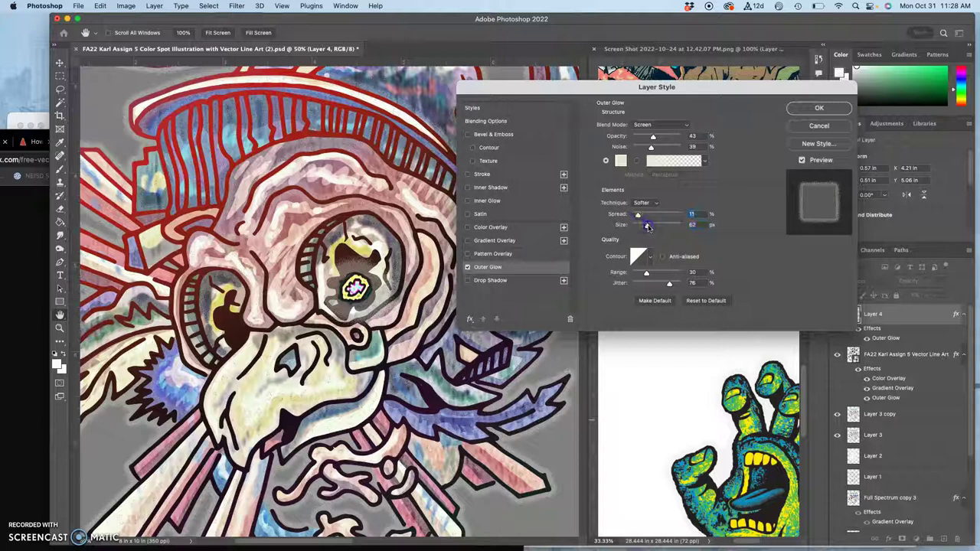
drag(648, 228, 654, 225)
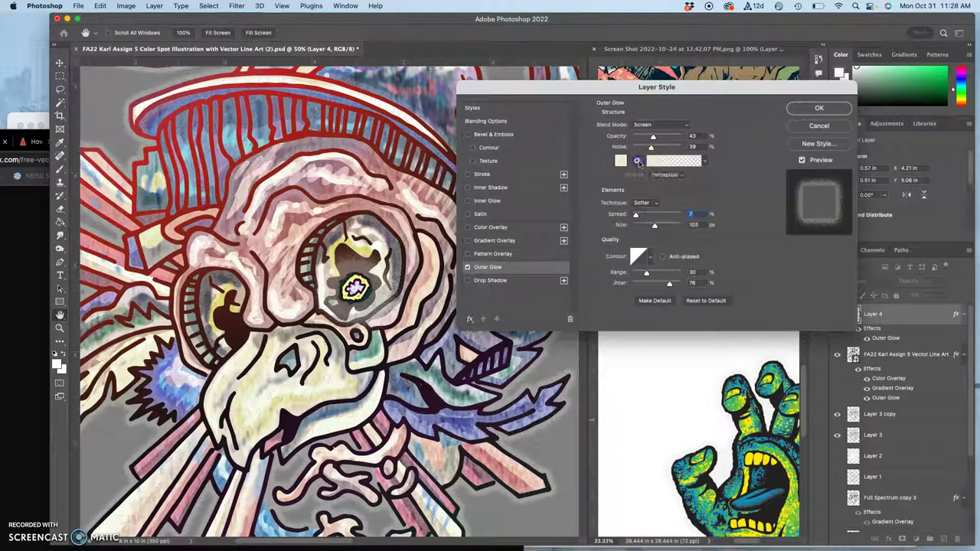
Step: Set the Outer Glow gradient's left stop to a light mint green
click(668, 163)
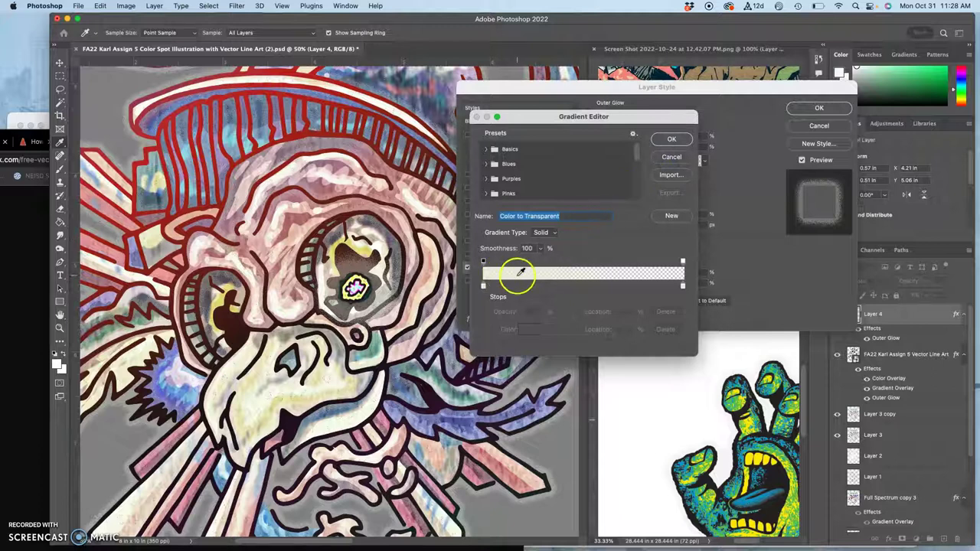
click(484, 286)
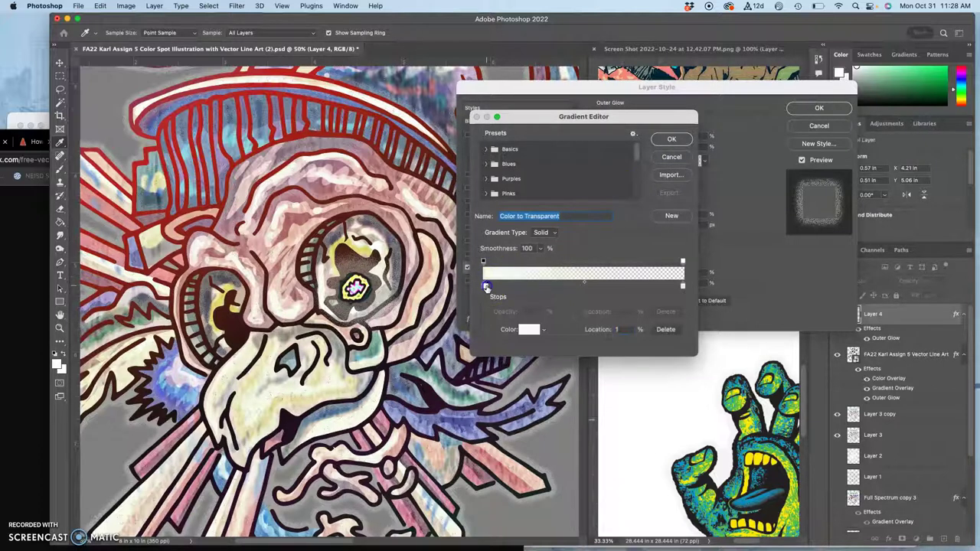
click(529, 329)
click(279, 160)
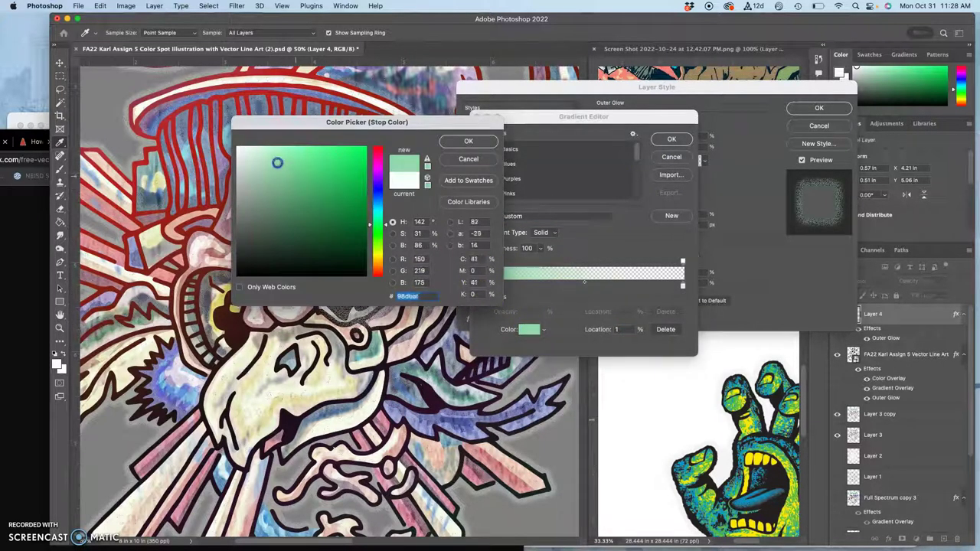
click(459, 142)
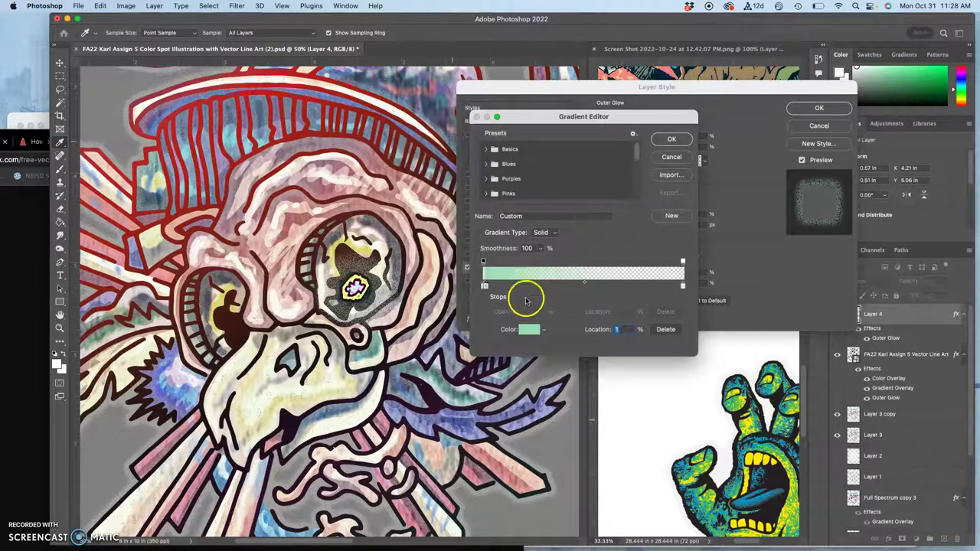
Step: Add a pale cream gradient stop at 38%, then shrink the glow size to 0 px
drag(525, 296, 593, 287)
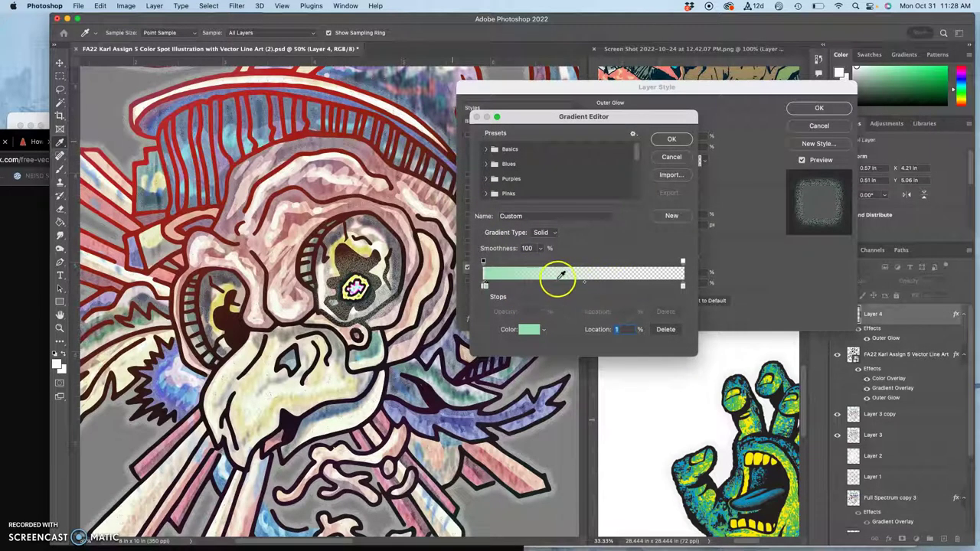
click(530, 328)
click(376, 251)
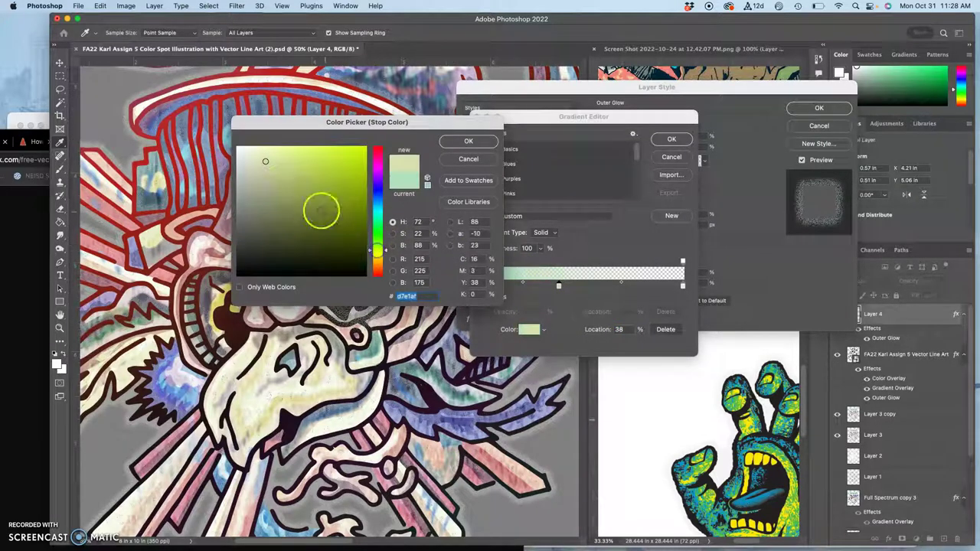
drag(319, 207, 251, 152)
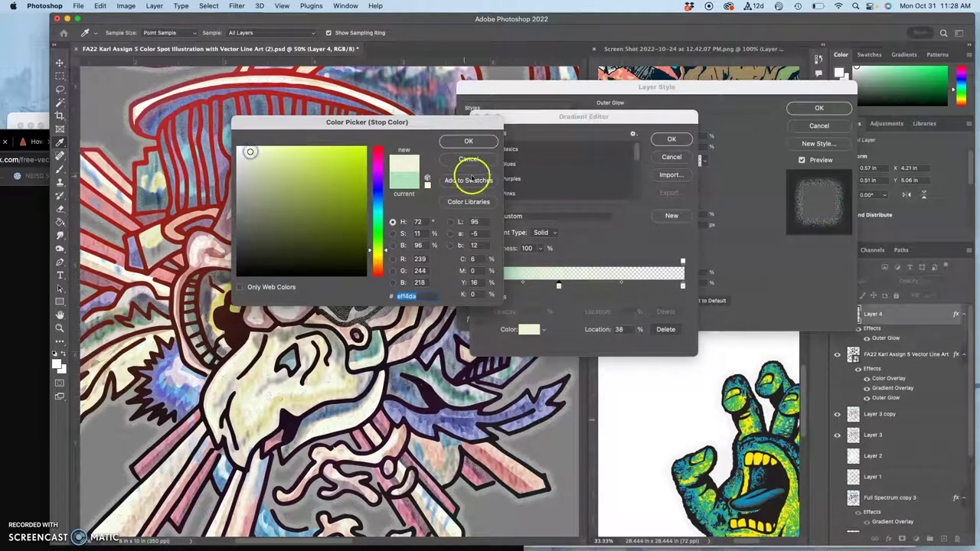
click(462, 138)
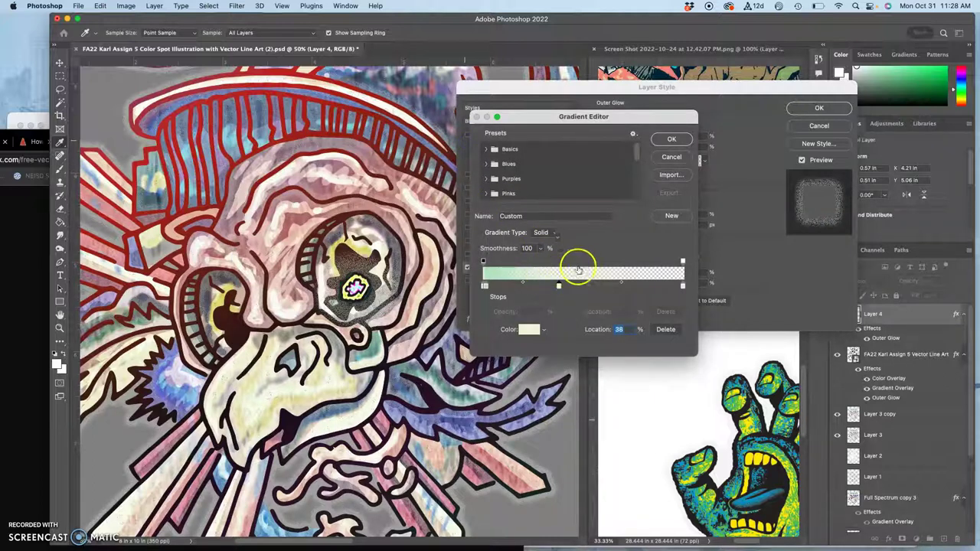
click(671, 139)
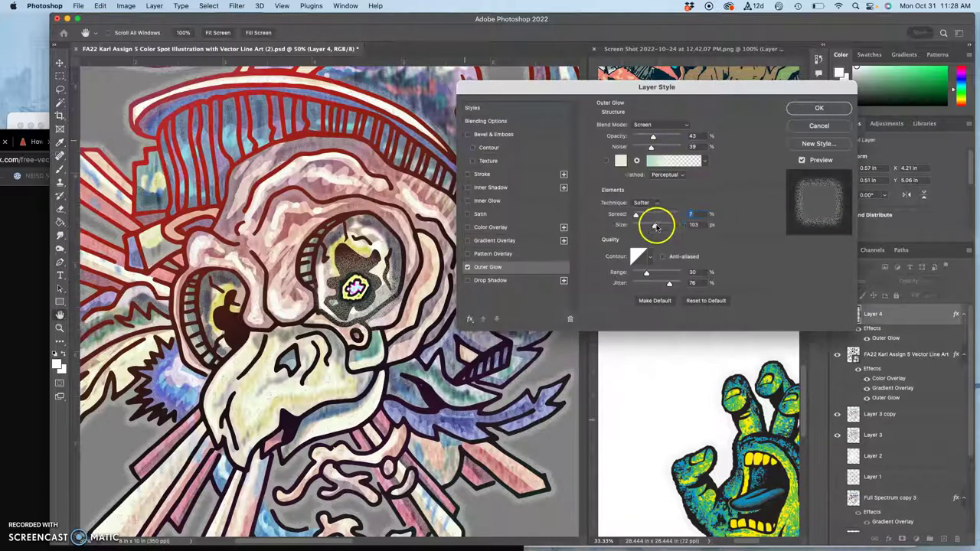
drag(655, 225, 632, 223)
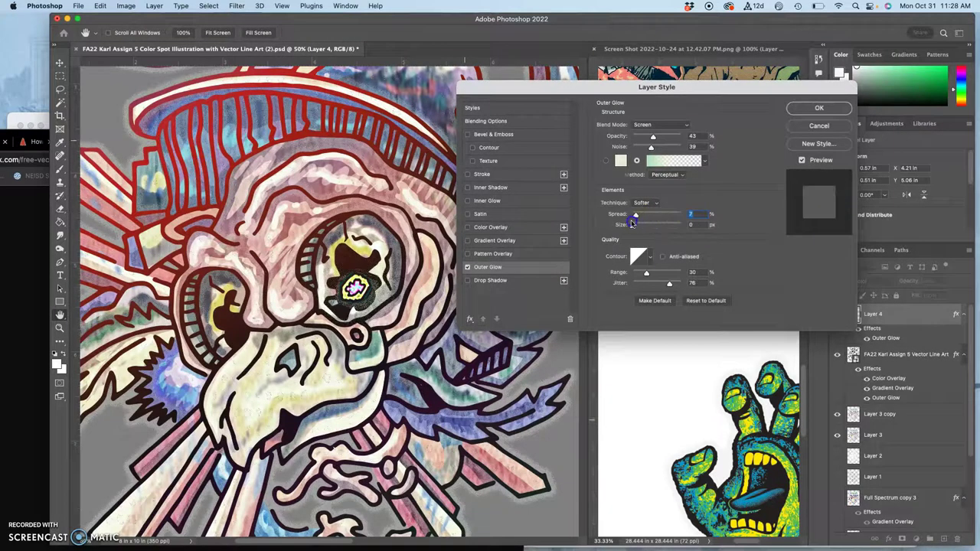
Step: Apply the glow, then duplicate Layer 4, flip the copy horizontally and shrink it into the left socket
click(820, 108)
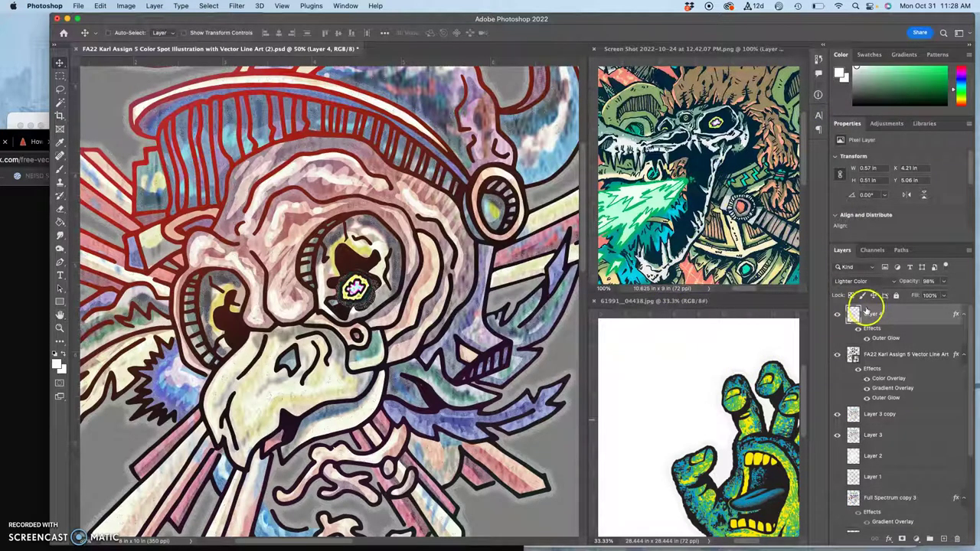
key(super+j)
key(super+t)
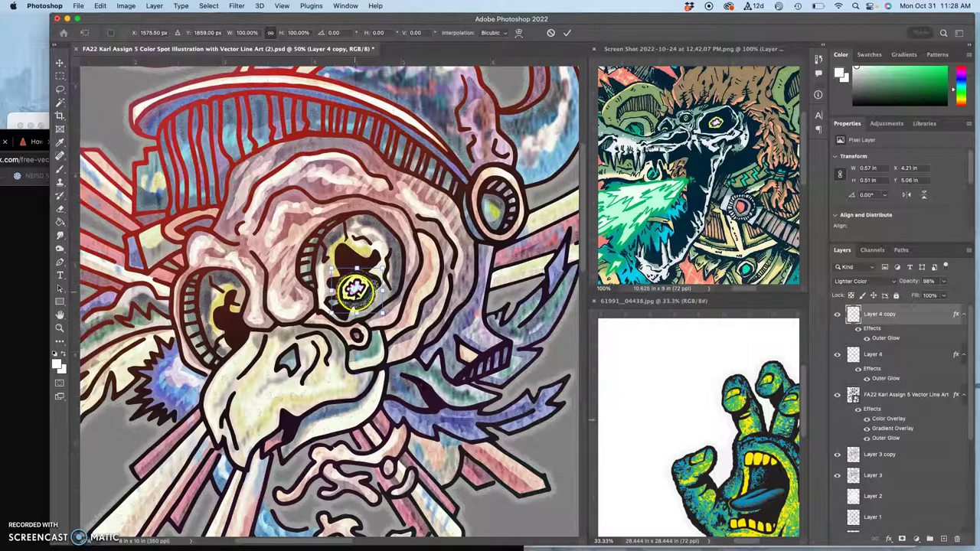
right_click(355, 289)
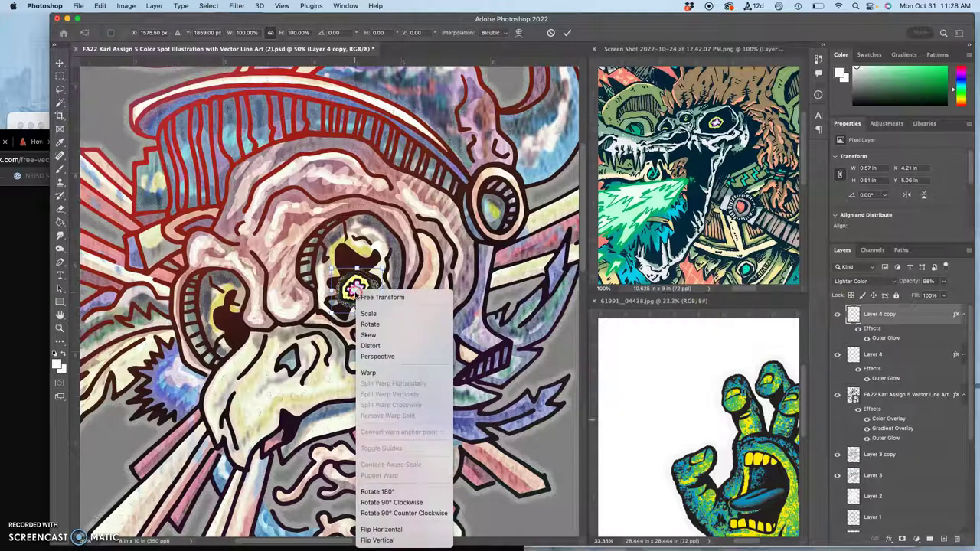
click(383, 528)
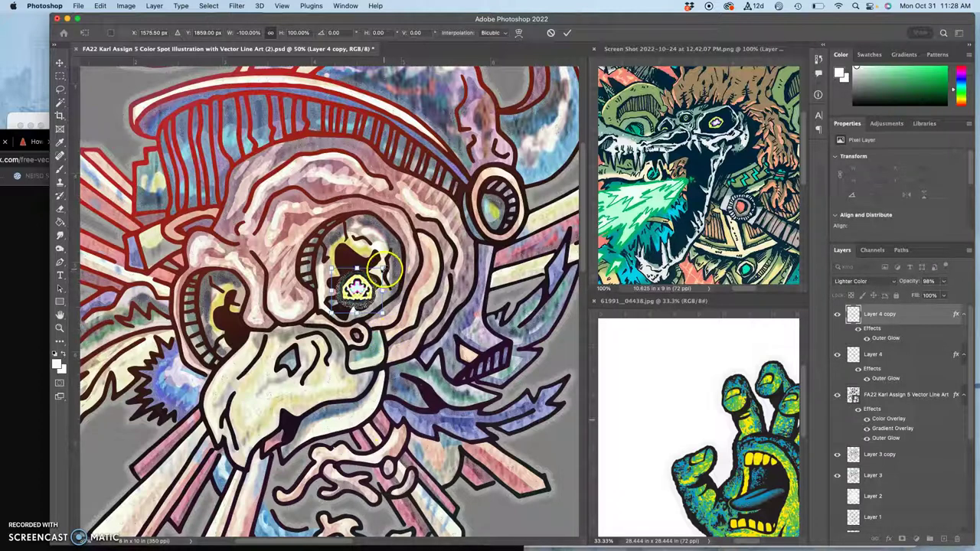
drag(383, 268, 237, 330)
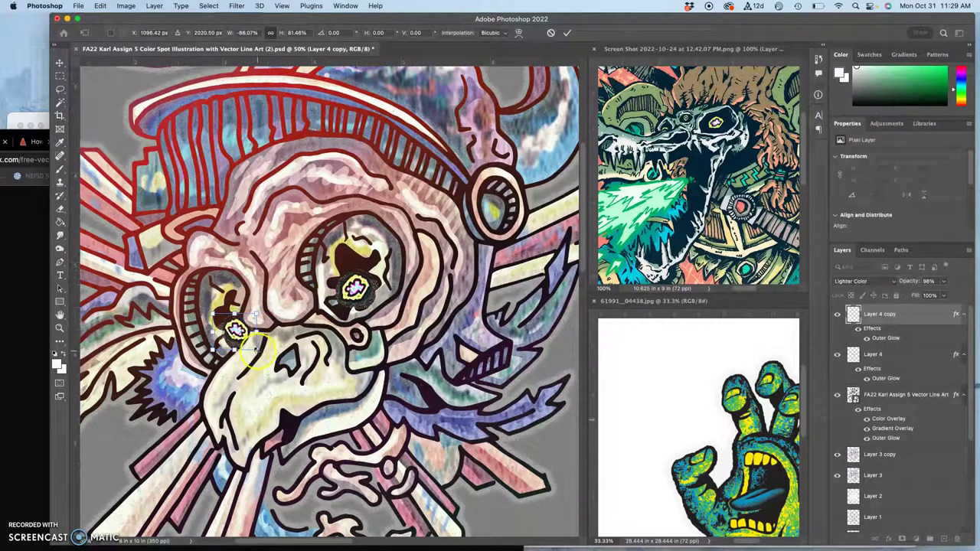
drag(256, 353, 252, 347)
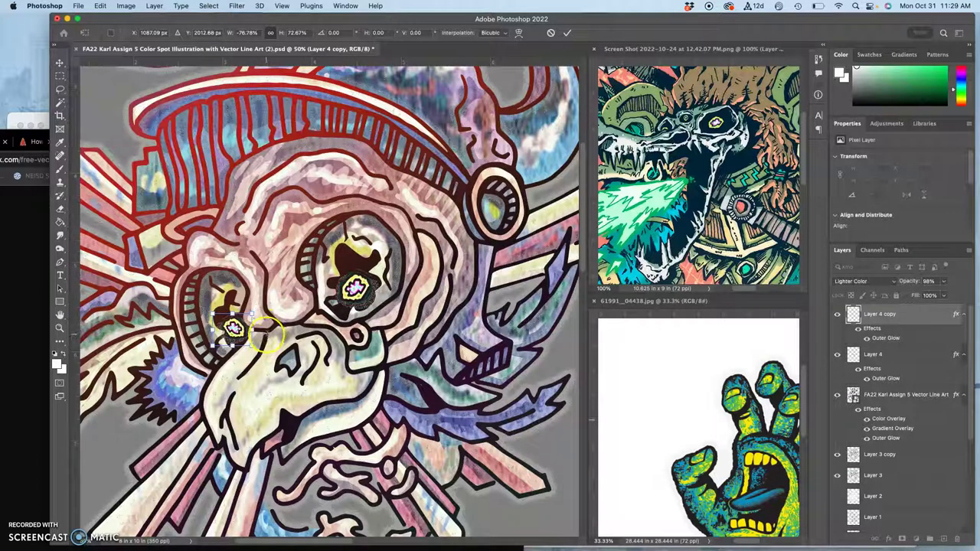
Step: Warp the copied eye shape so its lower edge bulges outward
right_click(232, 296)
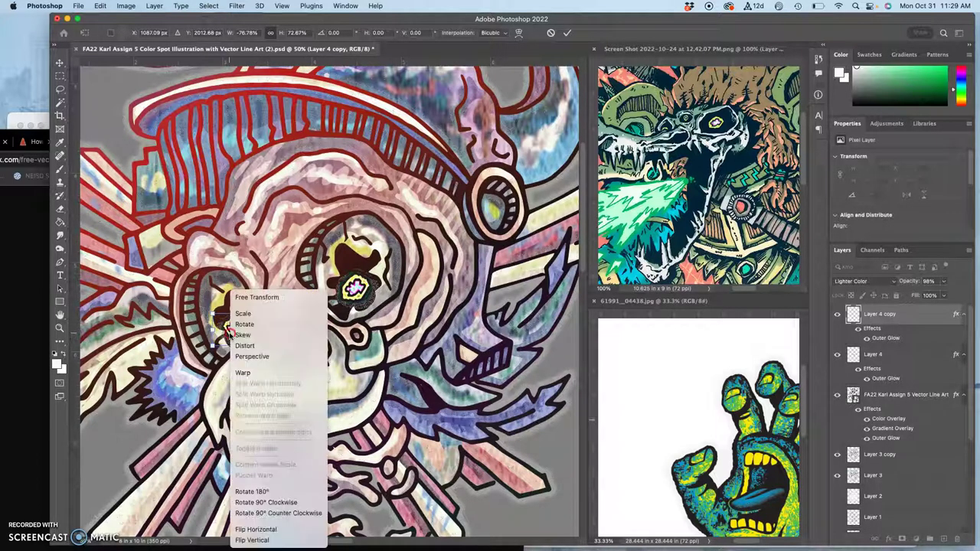
click(242, 373)
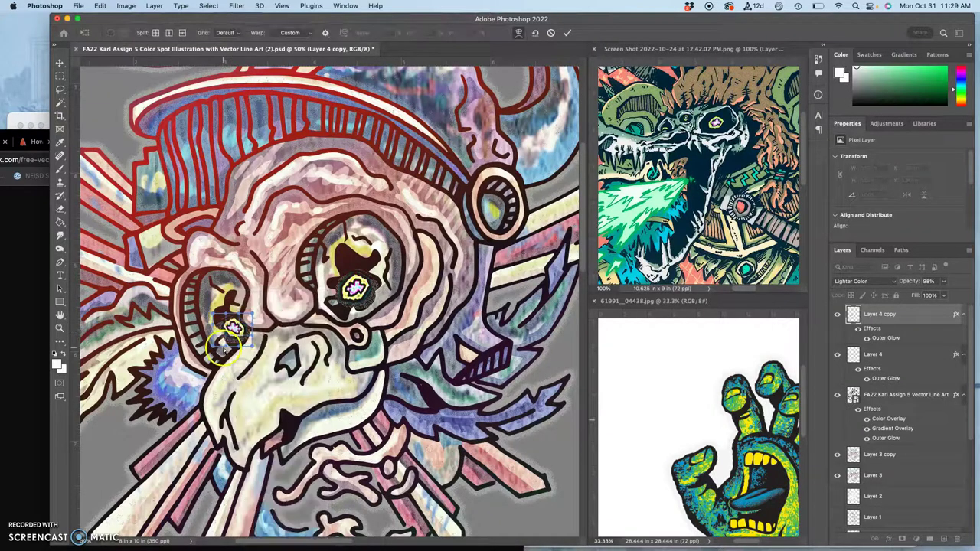
drag(221, 340, 227, 347)
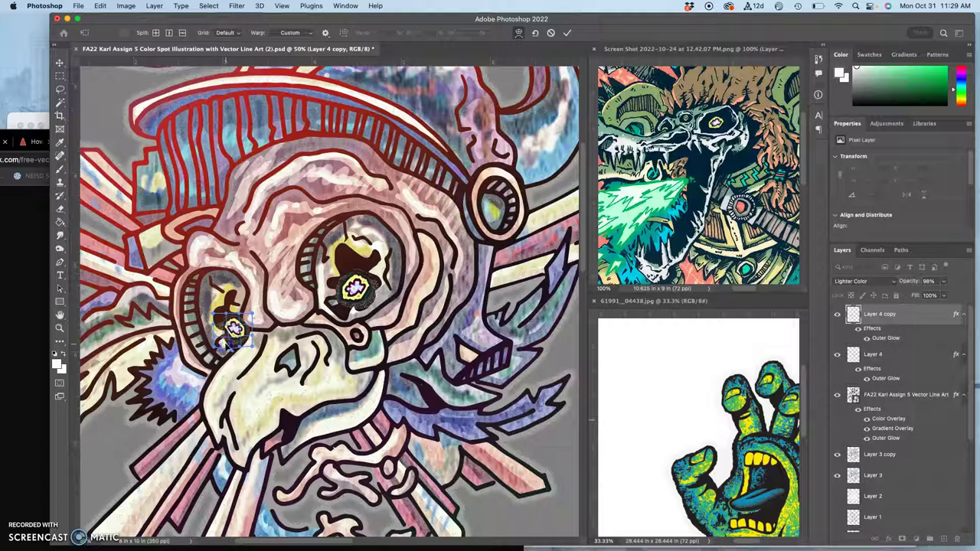
key(Return)
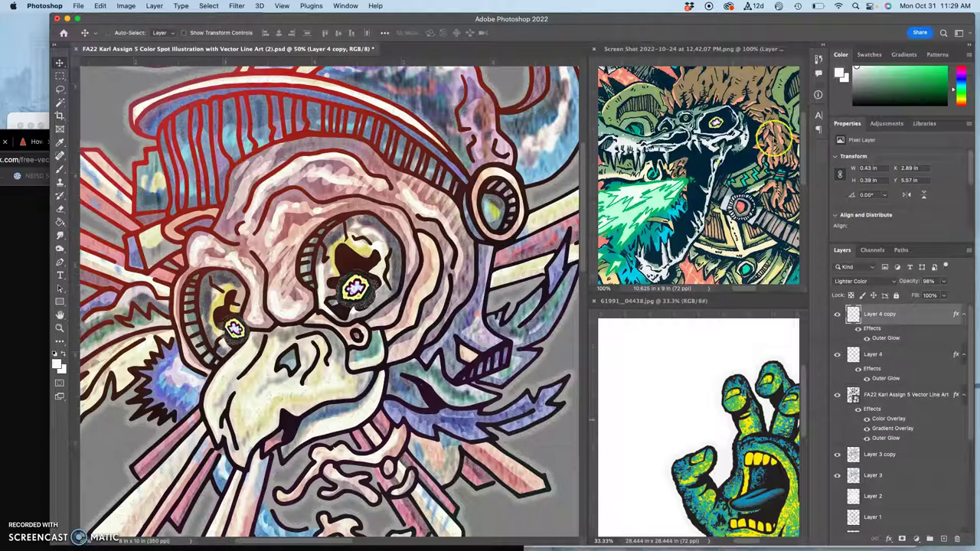
Step: Shift Layer 4 copy's hue to -26 with Hue/Saturation
click(126, 5)
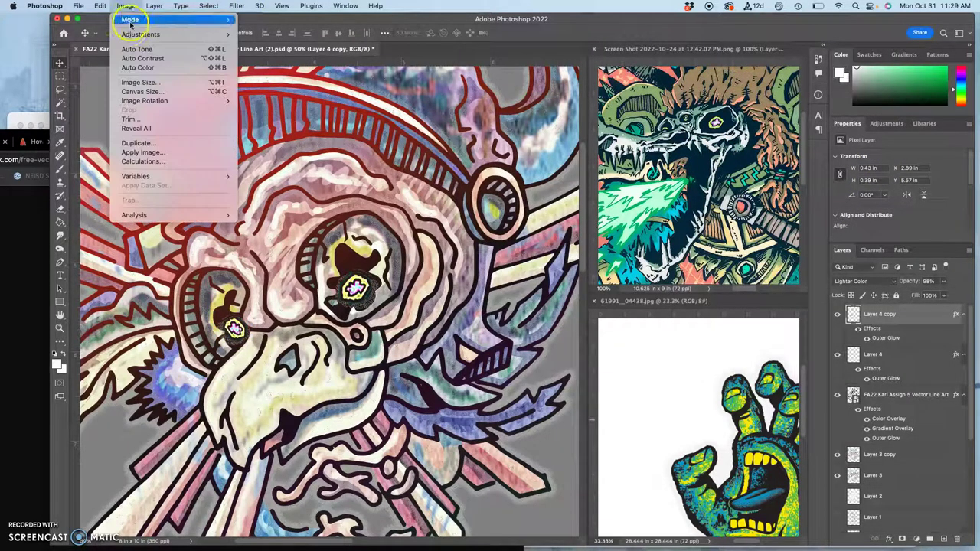
mouse_move(138, 35)
click(269, 86)
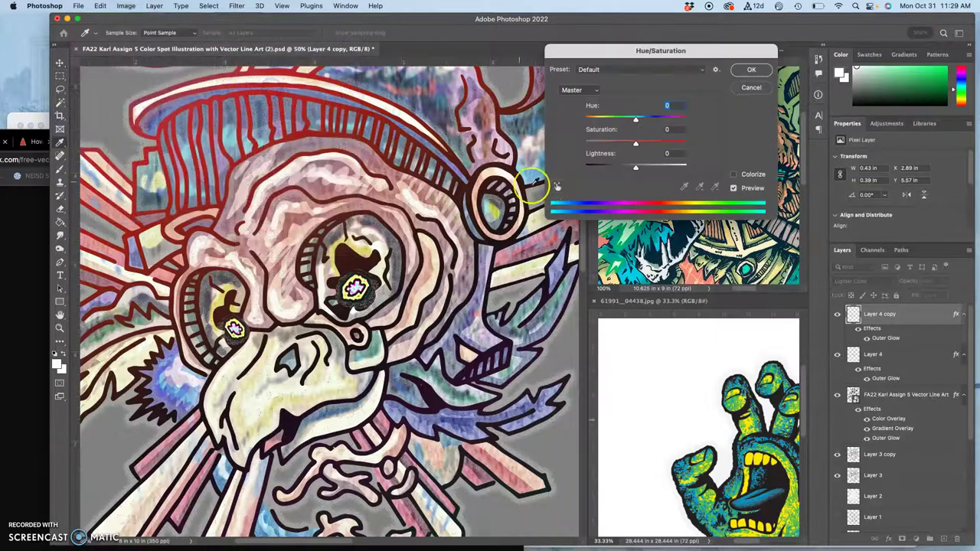
drag(636, 119, 614, 122)
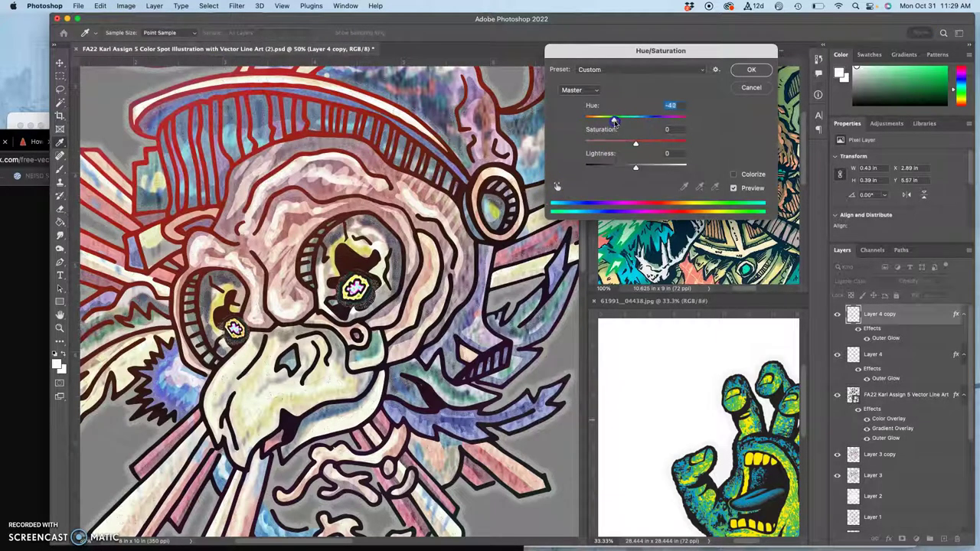
click(752, 70)
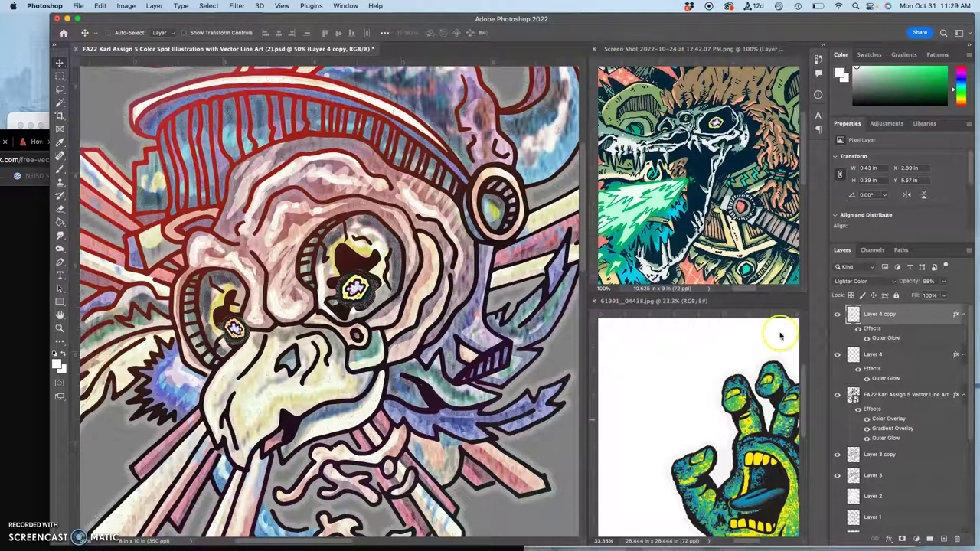
Step: Select Layer 4 and shift its hue to -24 with Hue/Saturation
click(885, 354)
click(125, 6)
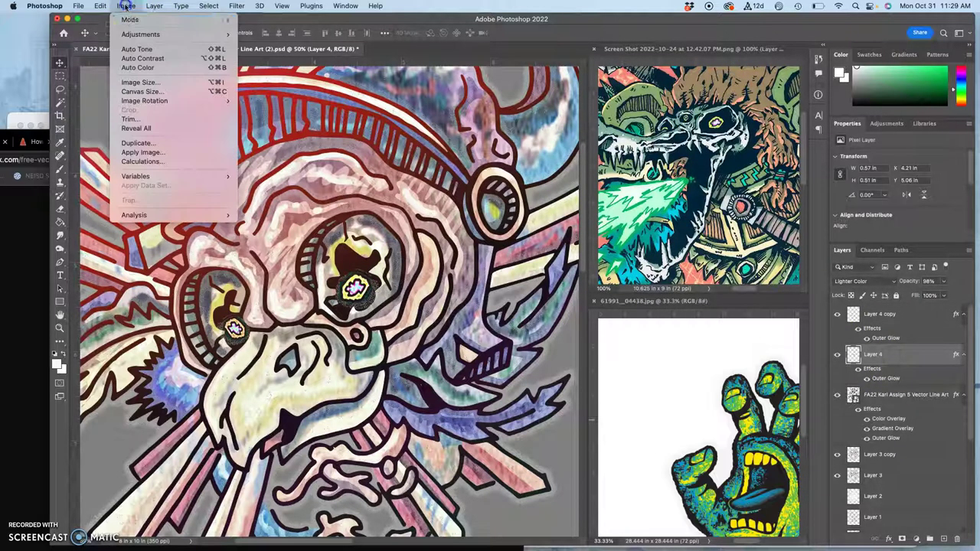
mouse_move(142, 34)
click(271, 87)
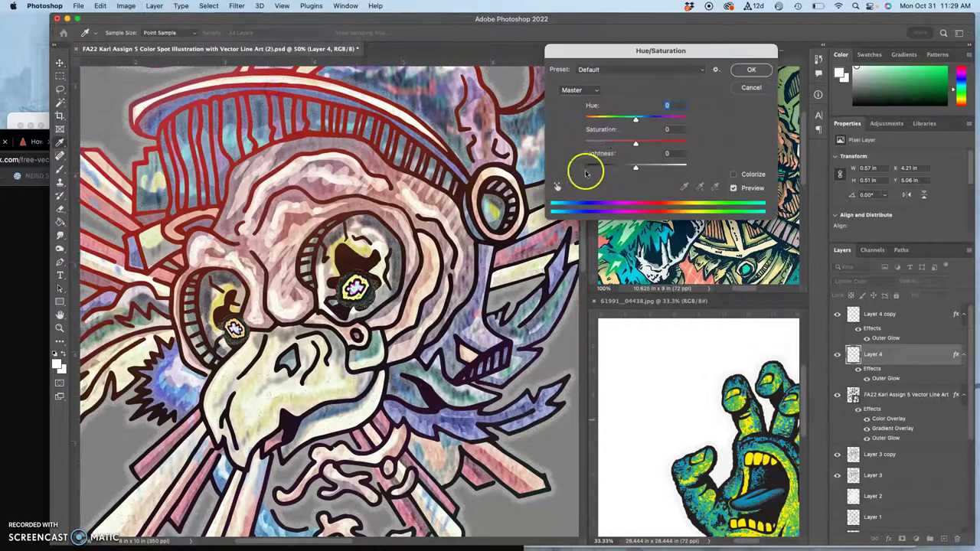
drag(635, 118, 624, 123)
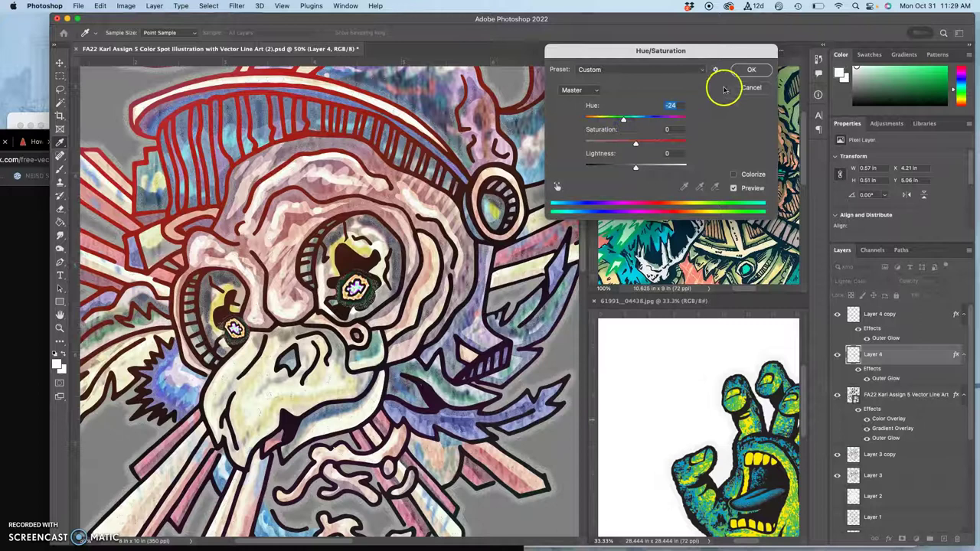
click(751, 70)
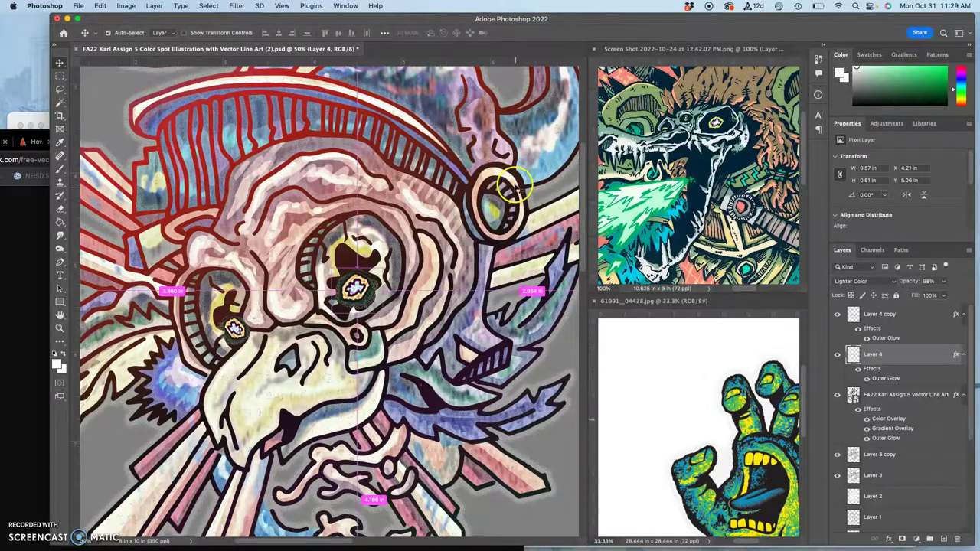
Step: Zoom to 33.3% and add an empty Layer 5 above Layer 4 copy
key(super+minus)
key(super+minus)
key(super+plus)
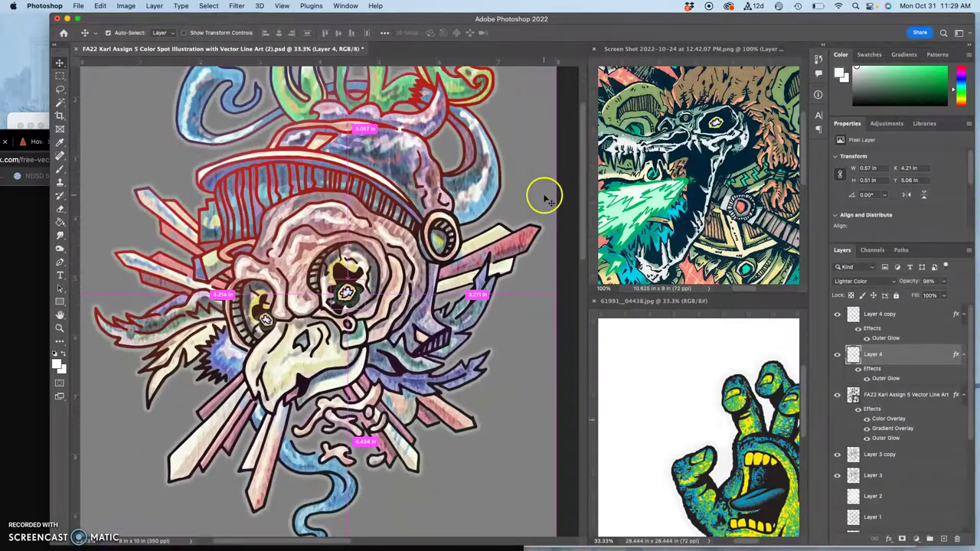
click(882, 314)
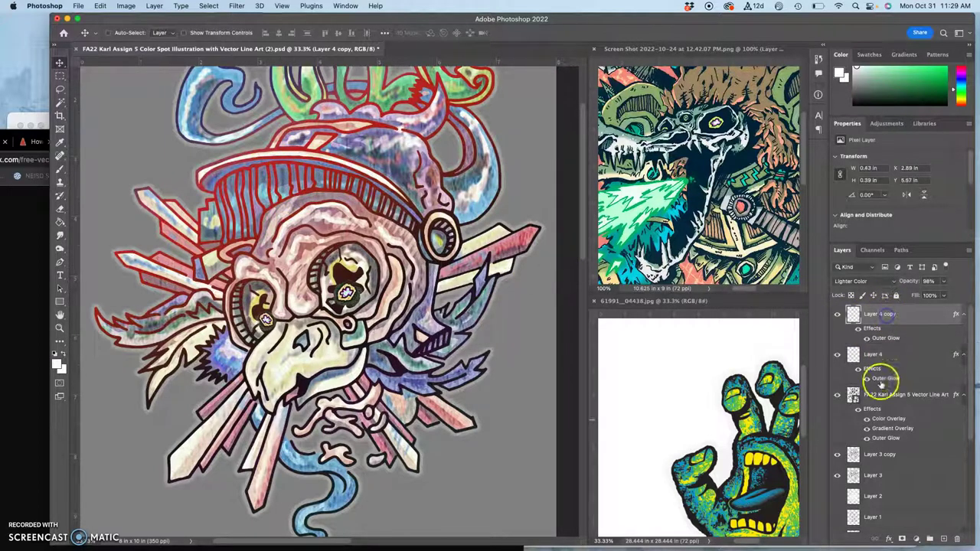
click(944, 539)
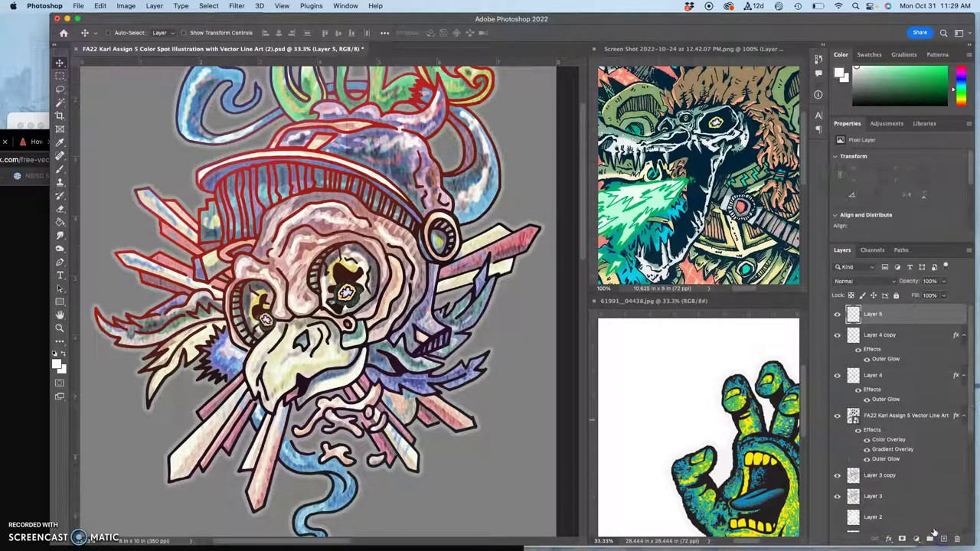
Step: Lasso several small star shapes near the helmet, horns and both spikes
click(60, 88)
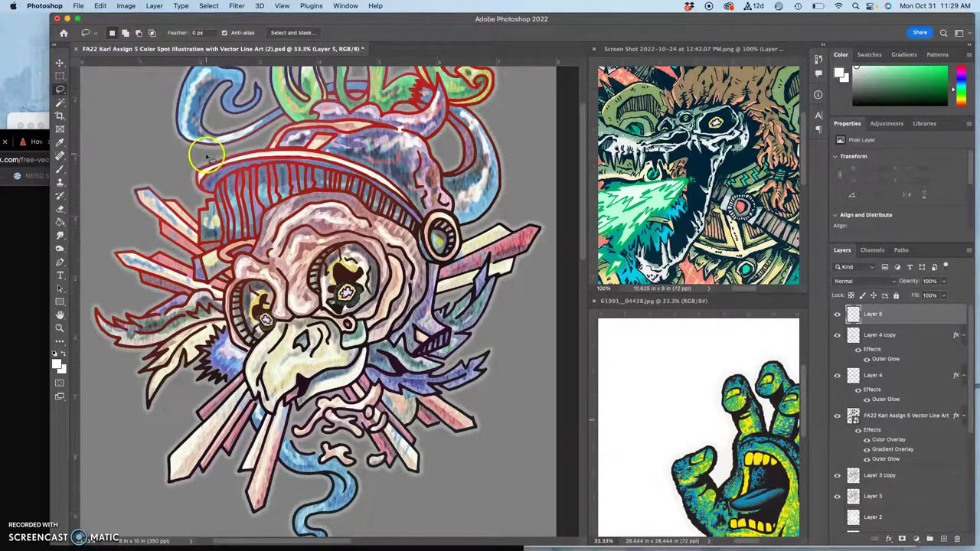
drag(207, 157, 208, 162)
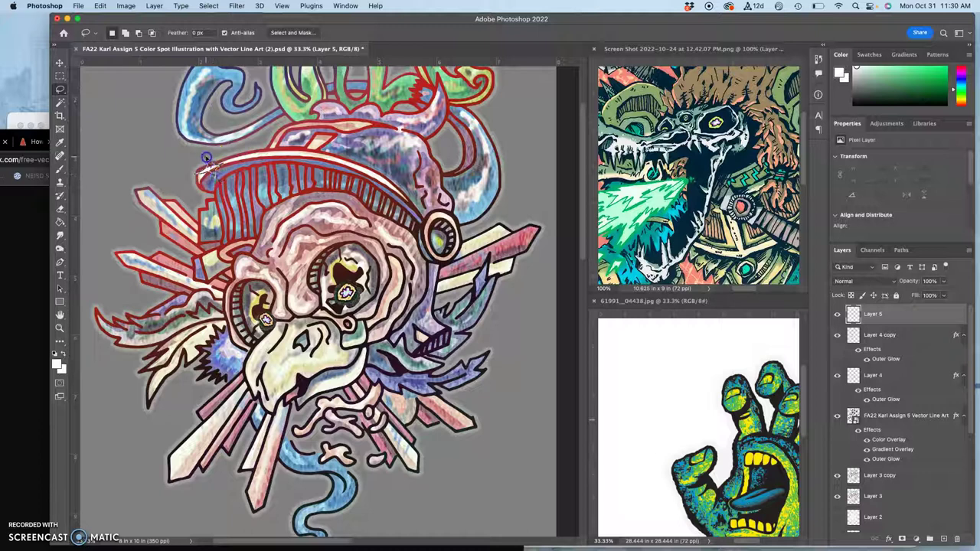
drag(207, 157, 201, 170)
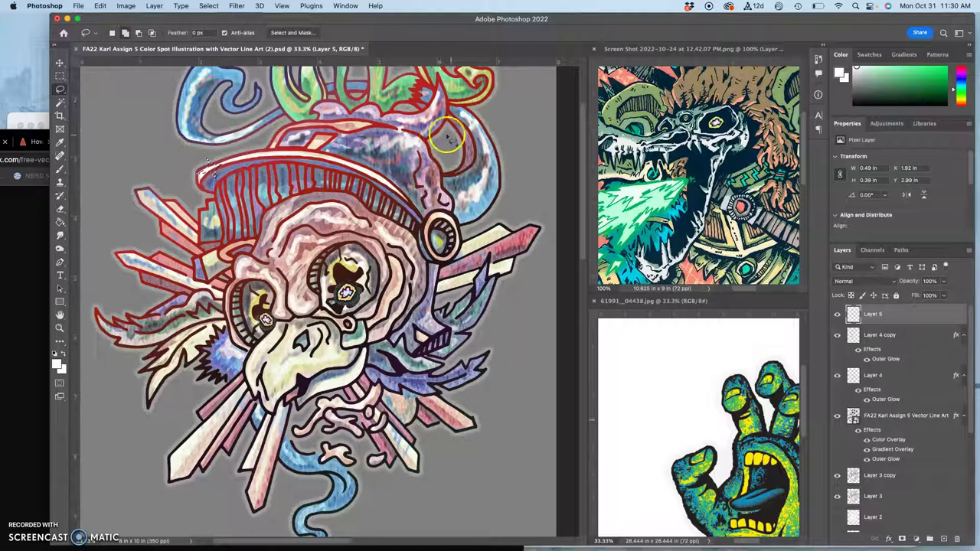
drag(396, 121, 396, 121)
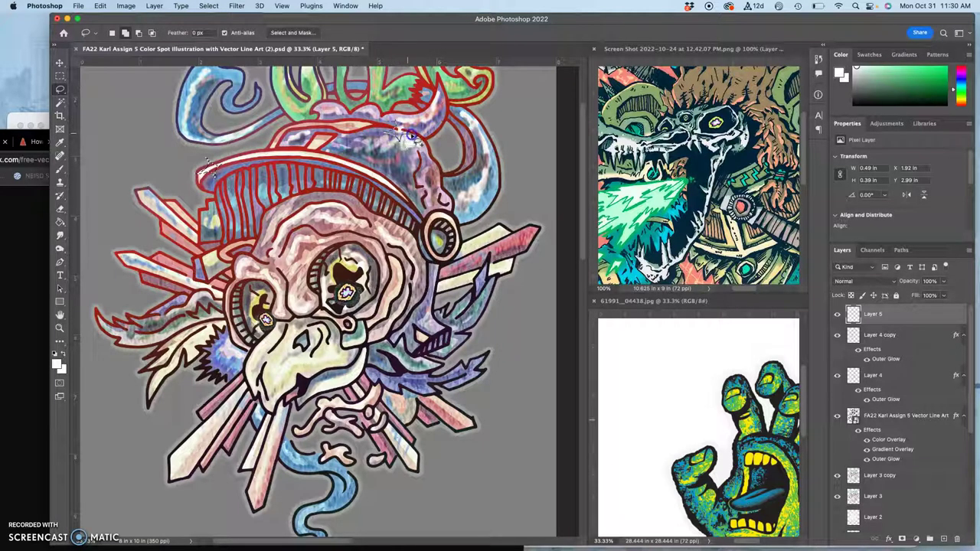
mouse_move(396, 121)
mouse_down()
mouse_move(380, 153)
mouse_move(442, 96)
mouse_move(430, 79)
mouse_up()
drag(430, 87, 429, 84)
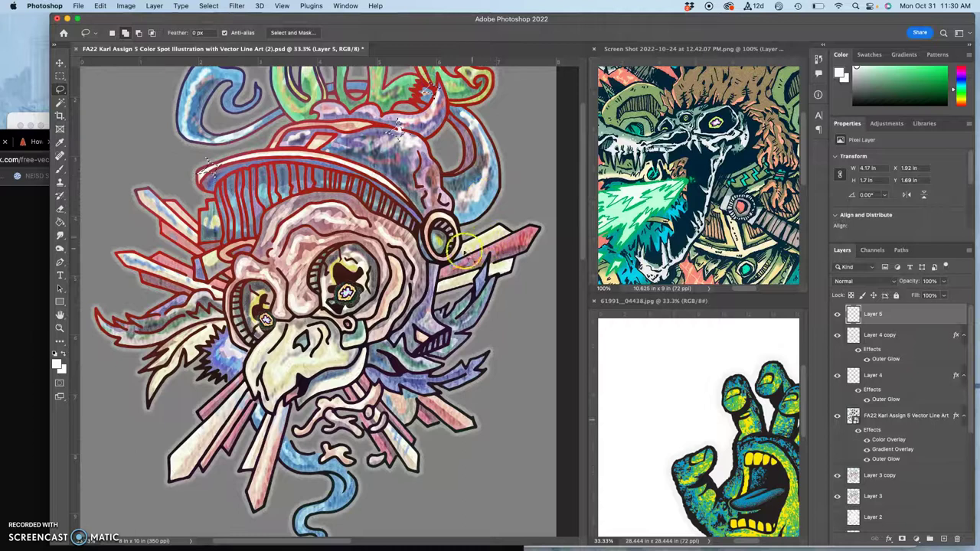
drag(465, 246, 467, 229)
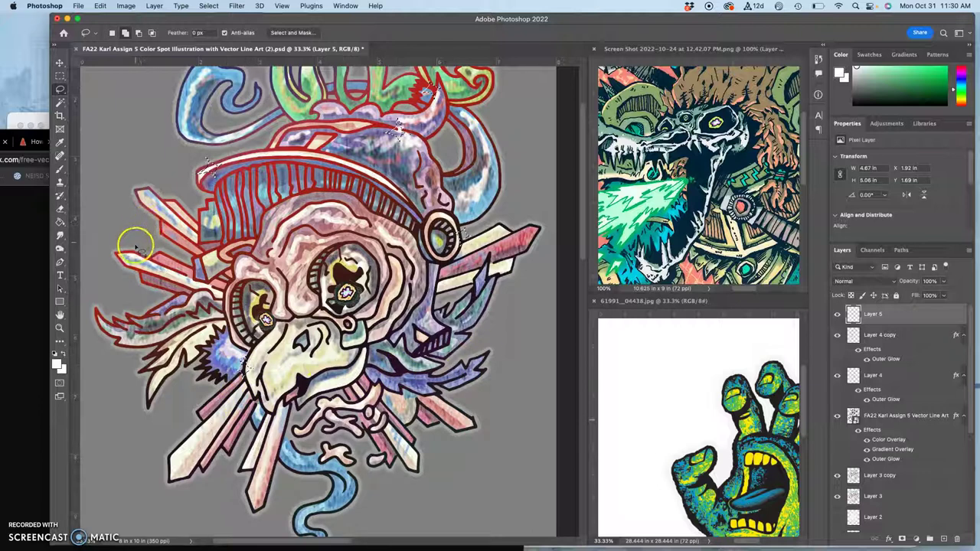
drag(136, 247, 132, 245)
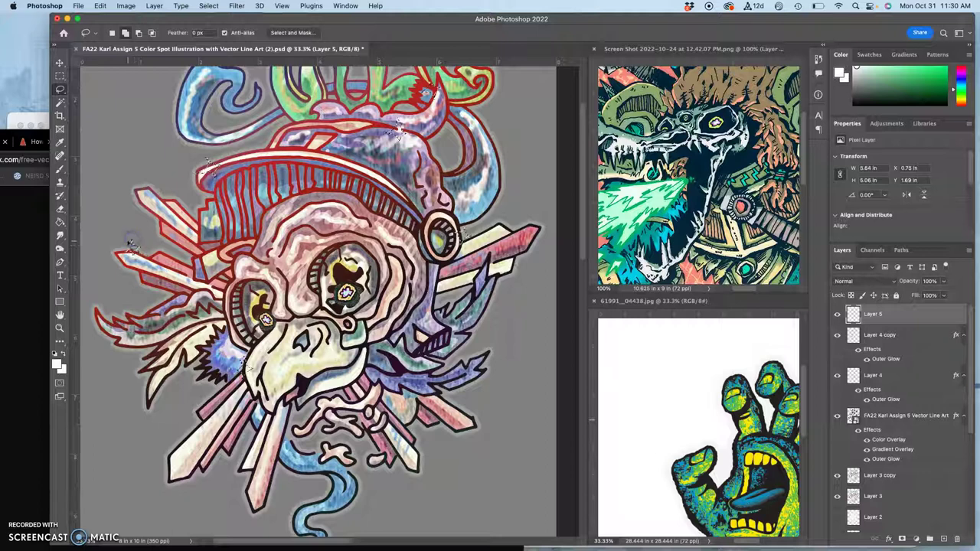
Step: Fill the star selections with White using Edit > Fill
click(99, 6)
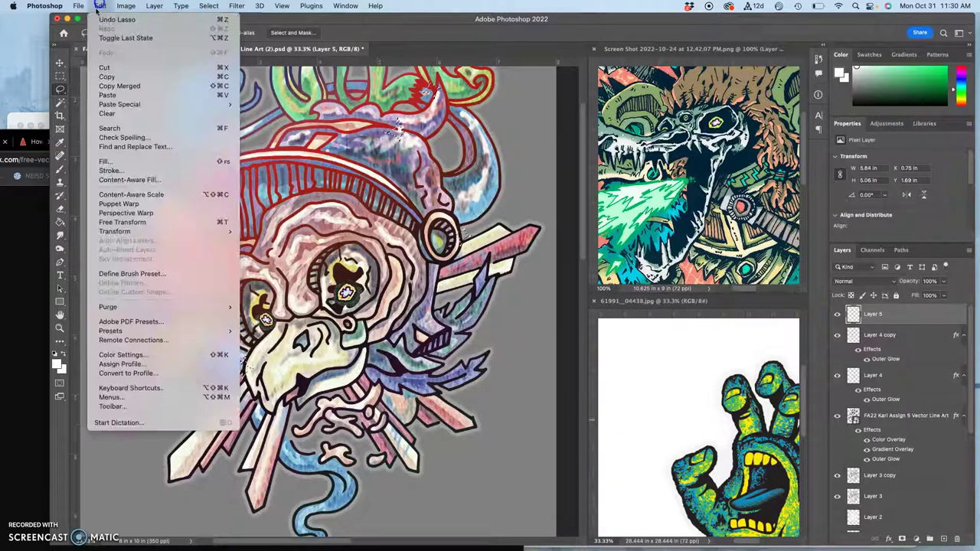
click(105, 162)
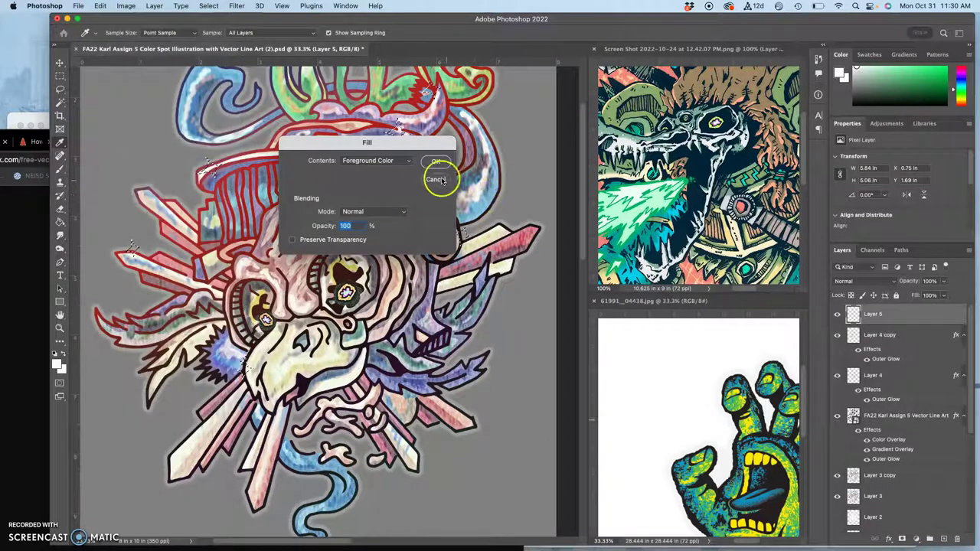
click(388, 160)
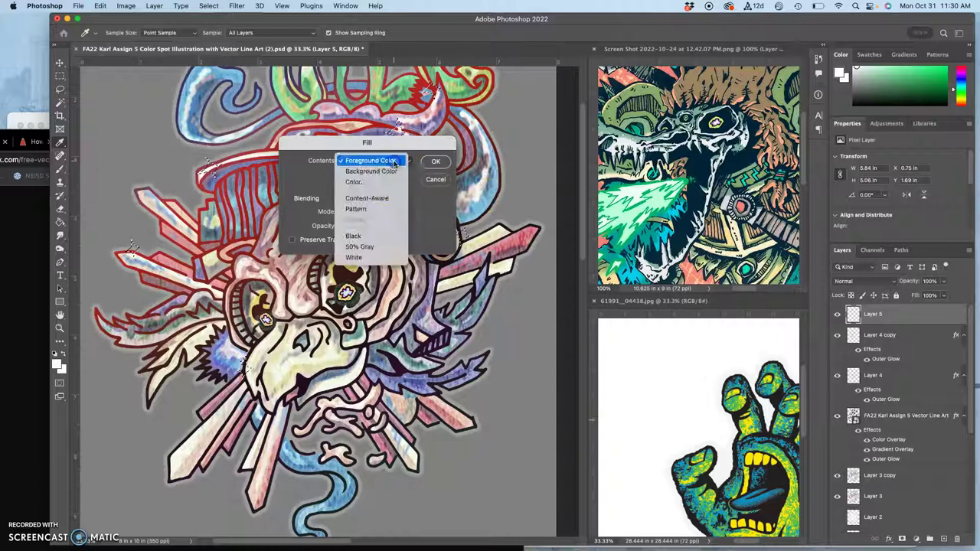
click(369, 258)
click(435, 162)
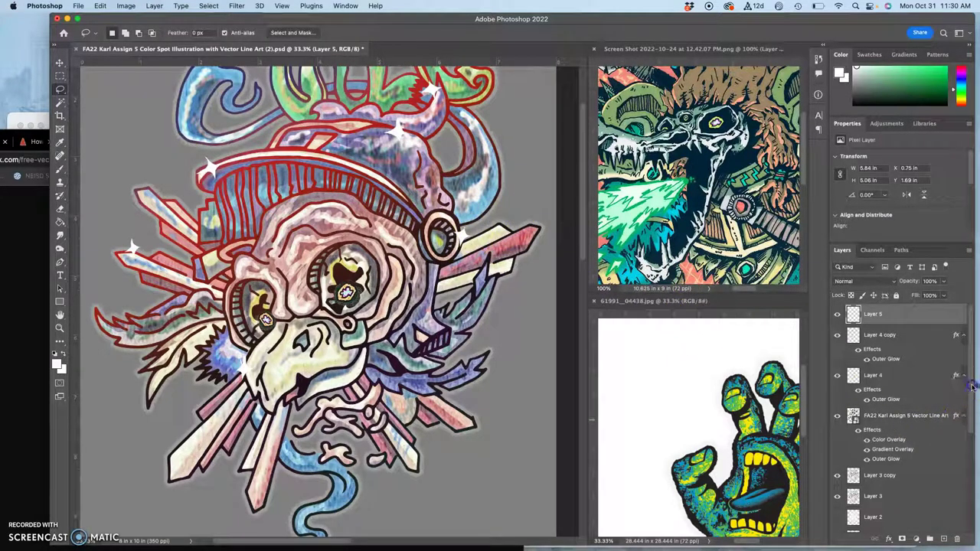
Step: Show the black Background copy 2 layer and toggle Layer 5 to compare, leaving it hidden
scroll(972, 387, down, 8)
click(838, 481)
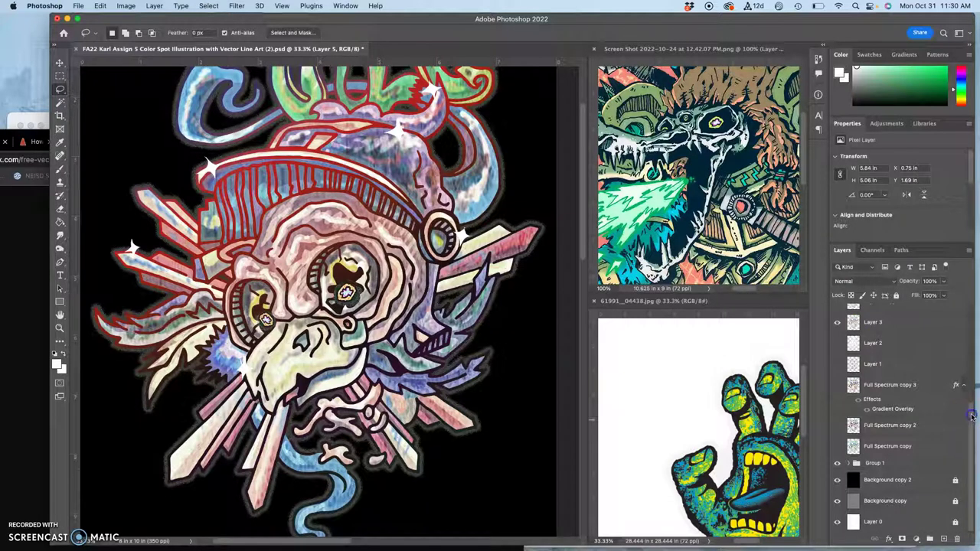
scroll(971, 416, up, 10)
click(838, 316)
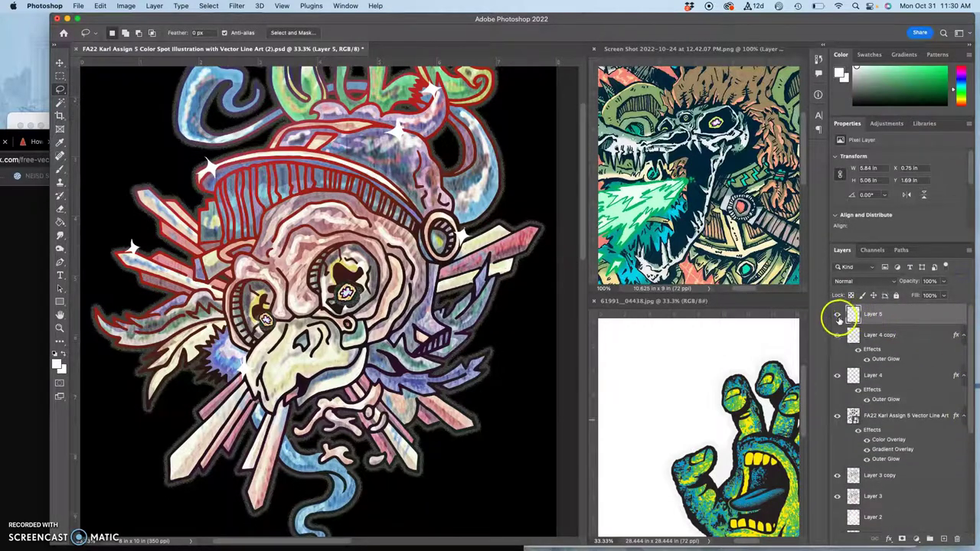
click(837, 315)
click(836, 315)
click(836, 316)
click(834, 316)
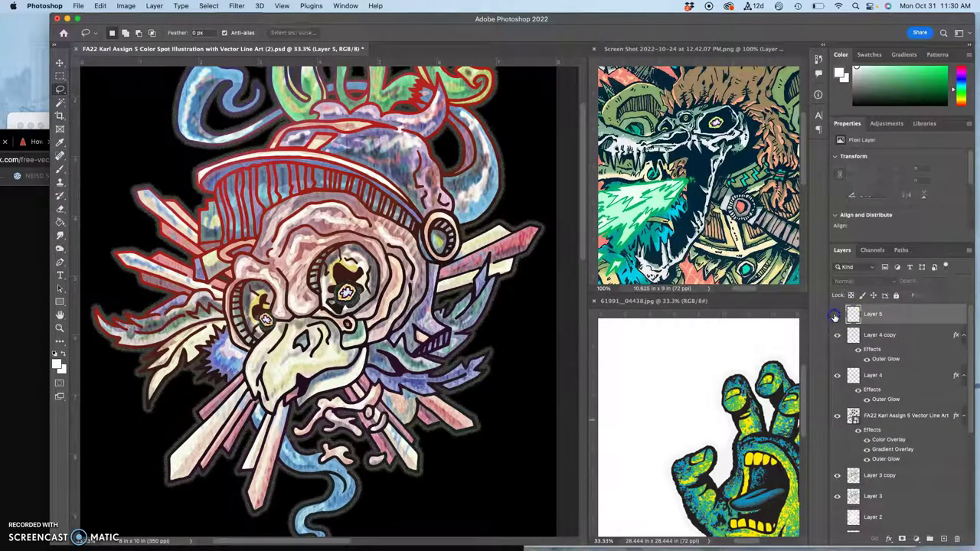
click(835, 317)
click(834, 317)
click(833, 316)
click(832, 316)
Step: Show the glints again and try moving and clearing Layer 4 copy's Outer Glow, restoring it afterwards
click(832, 317)
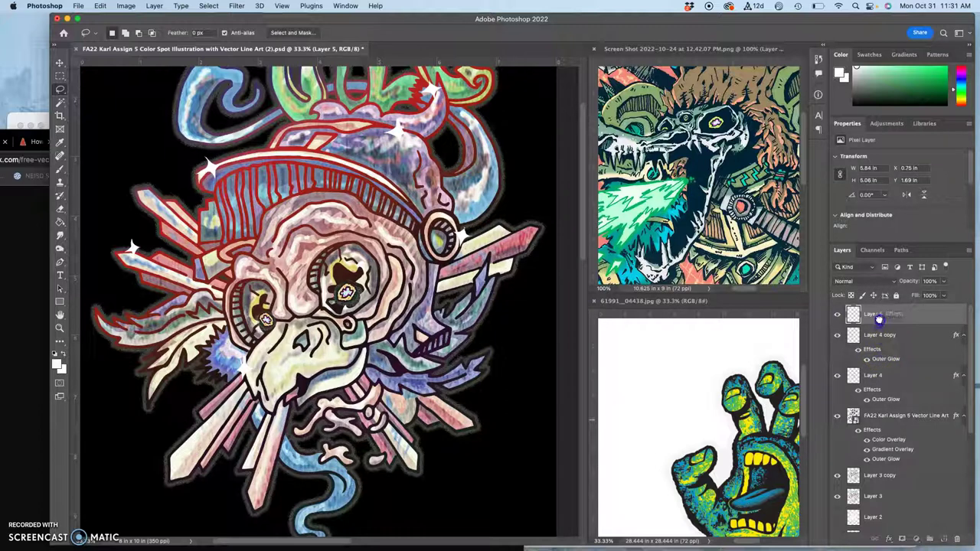
drag(879, 319, 878, 318)
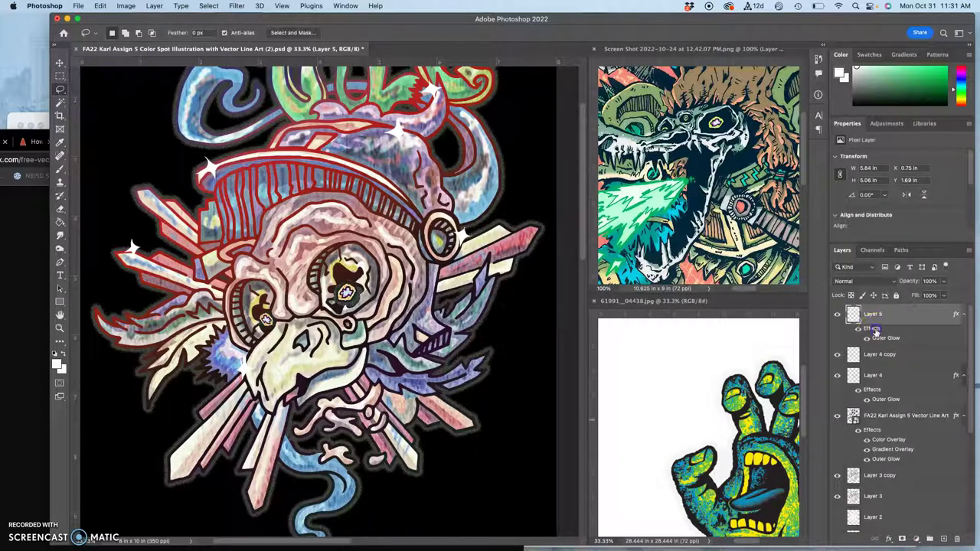
drag(874, 365, 874, 360)
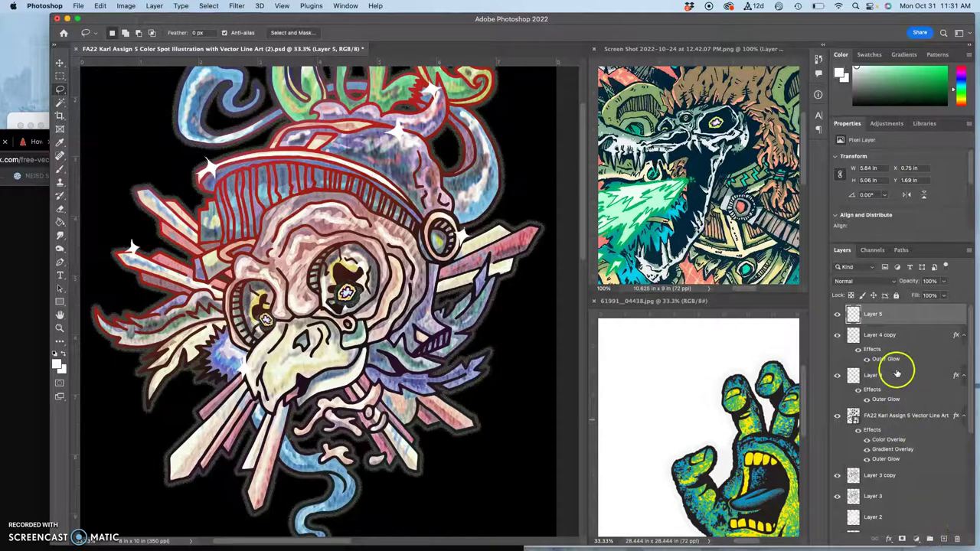
right_click(900, 341)
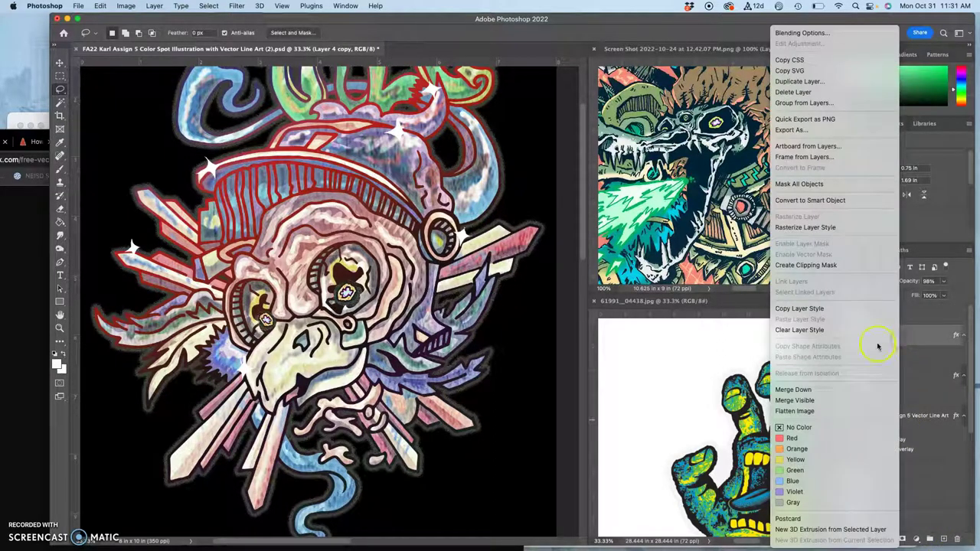
click(814, 331)
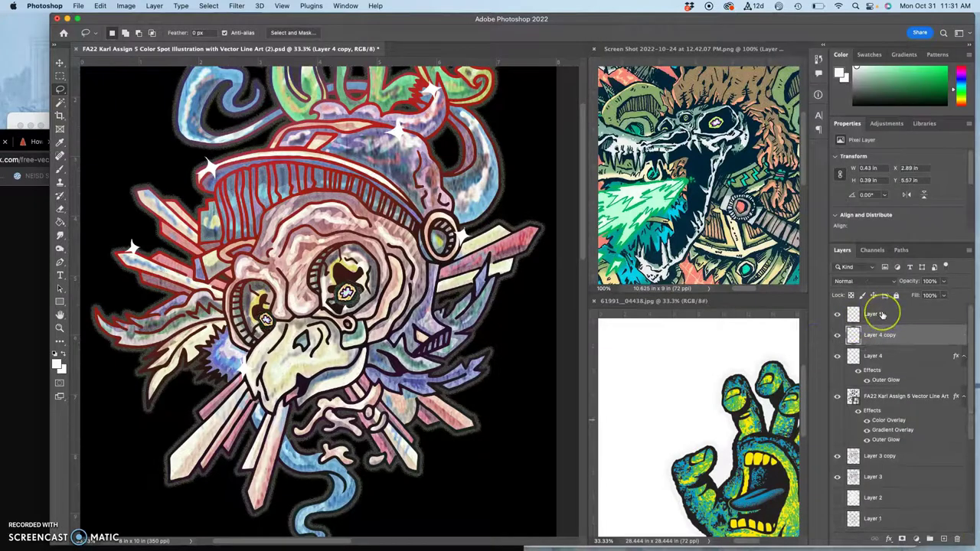
key(super+z)
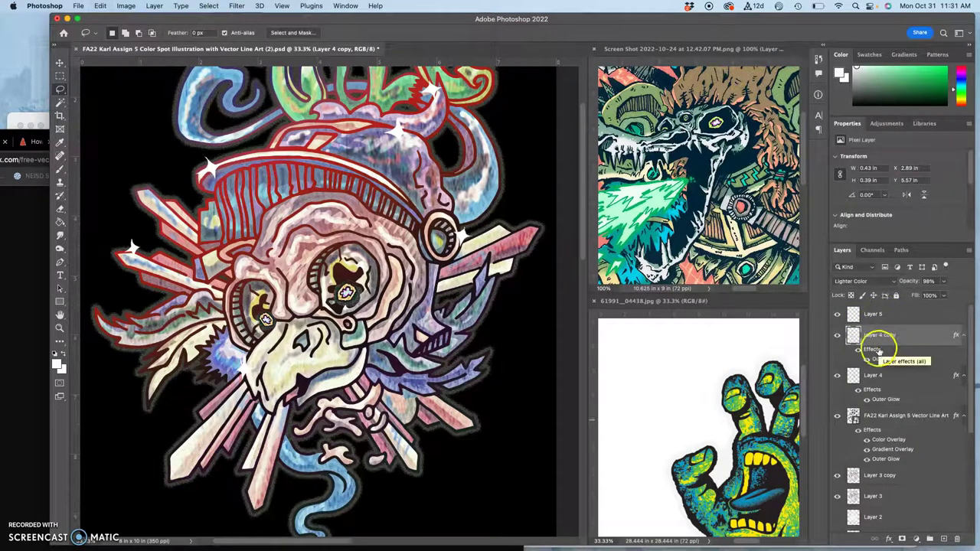
Step: Copy Layer 4 copy's layer style and paste it onto Layer 5
right_click(907, 340)
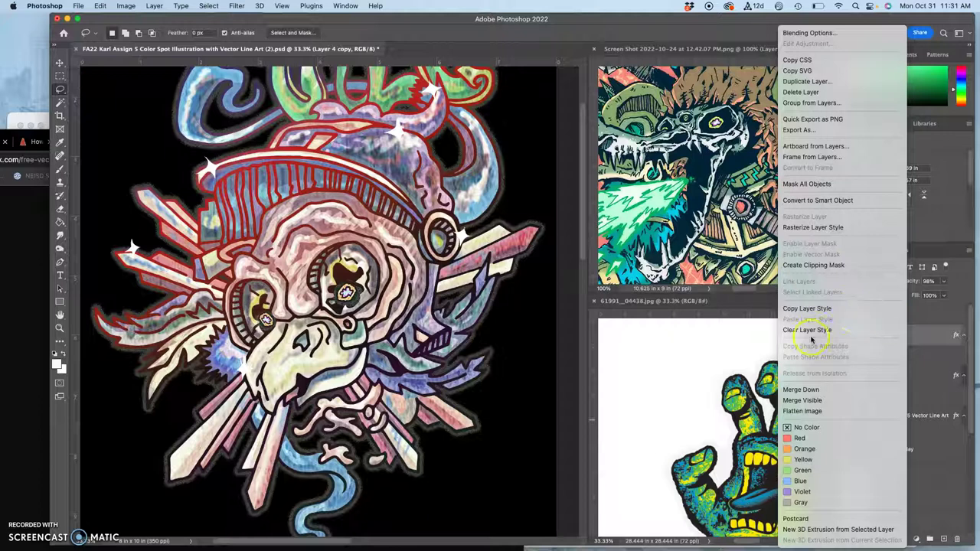
click(816, 309)
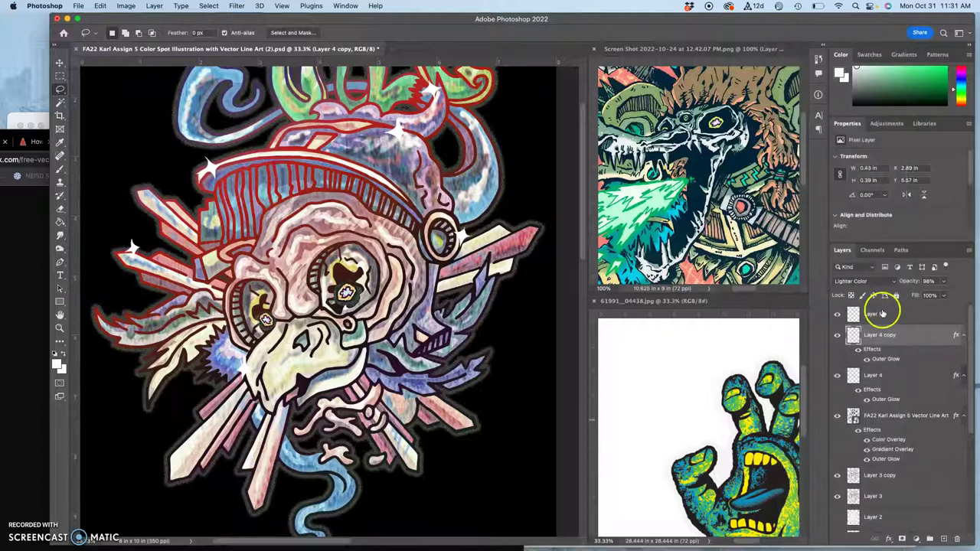
right_click(893, 314)
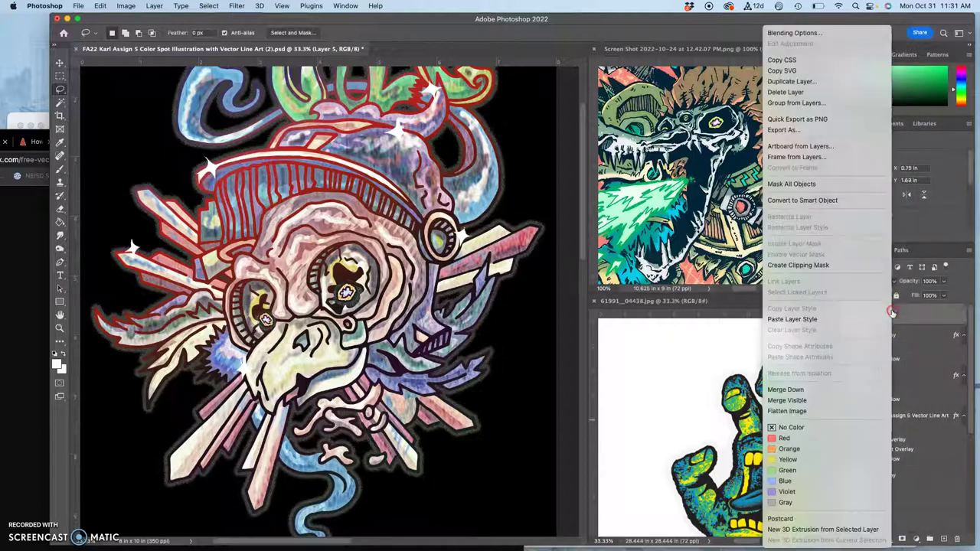
click(833, 323)
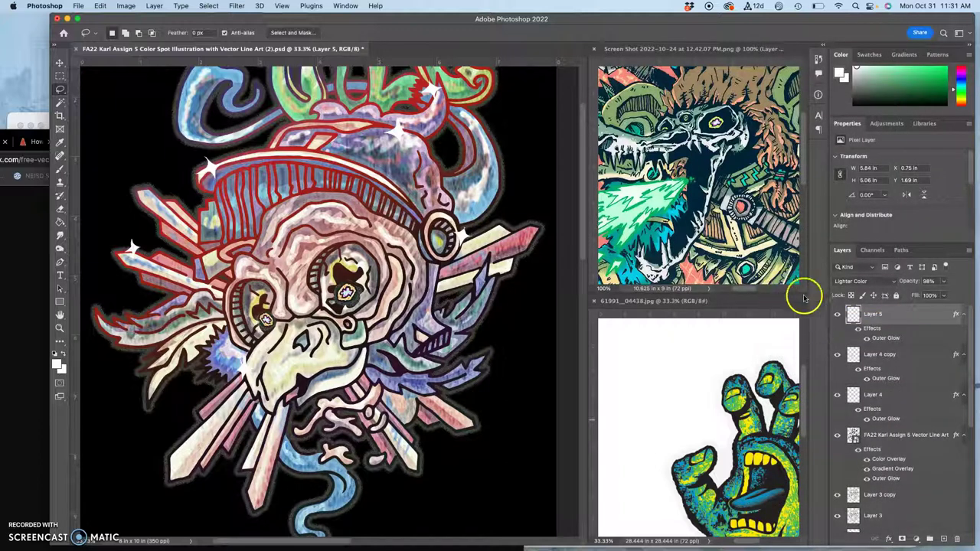
Step: Check Layer 5's Outer Glow settings, then hide the black background layer
double_click(885, 337)
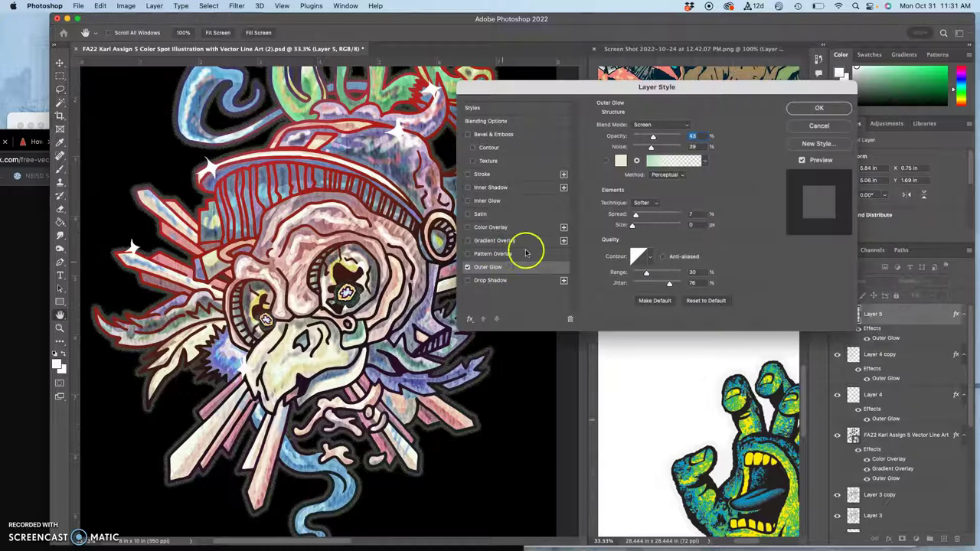
click(815, 109)
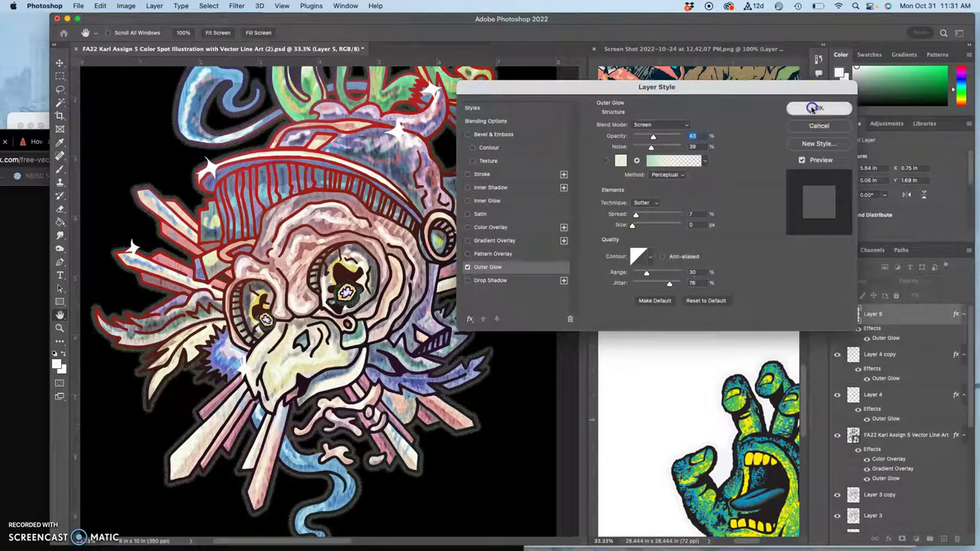
scroll(881, 406, down, 5)
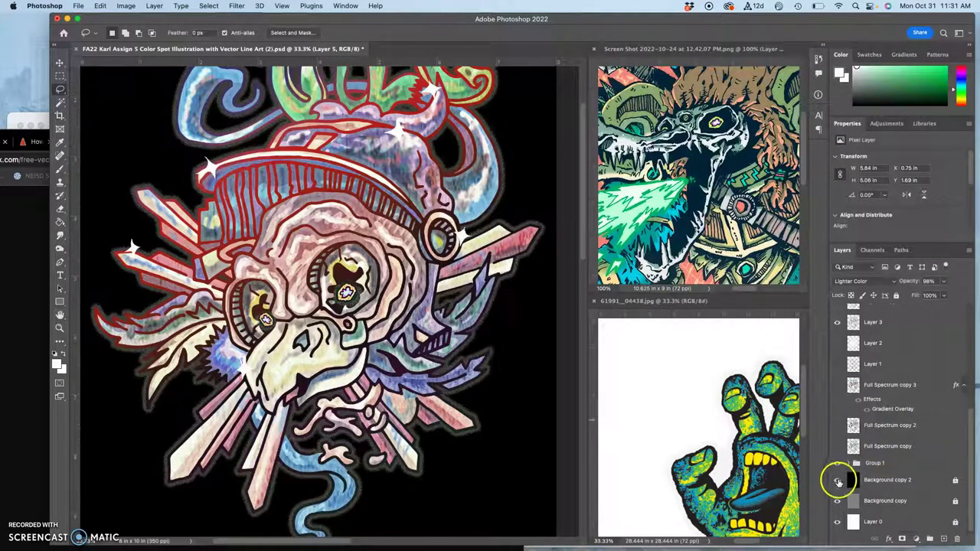
click(838, 481)
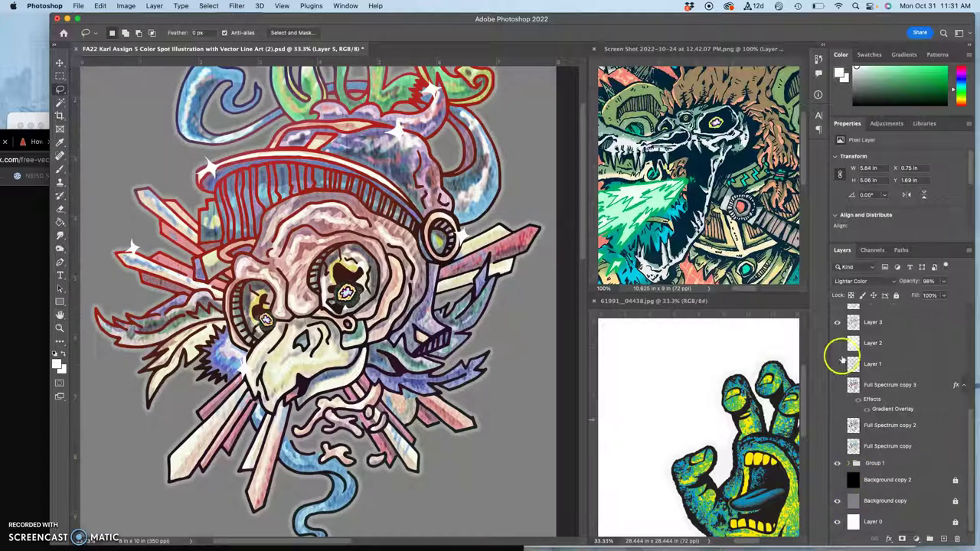
scroll(888, 322, up, 5)
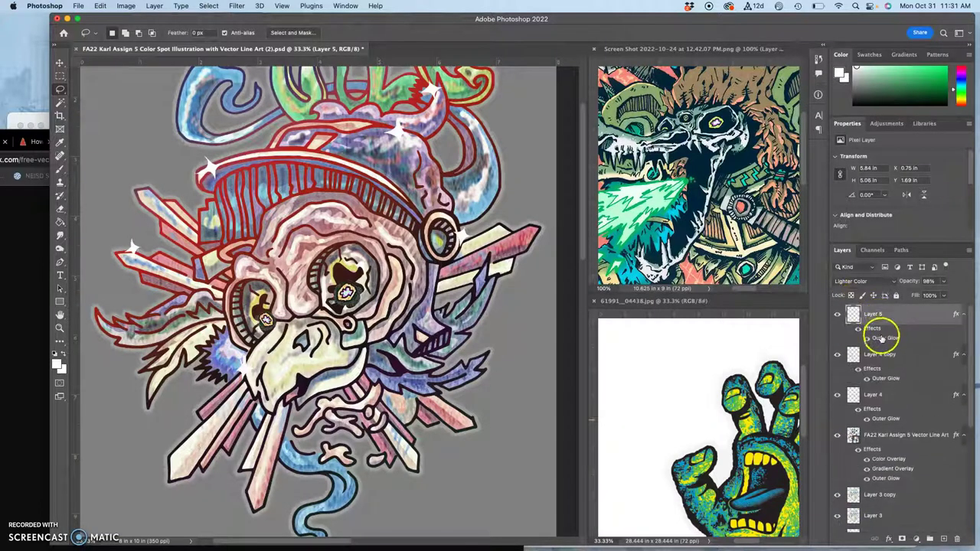
Step: Enlarge Layer 5's Outer Glow size to 79 px
double_click(882, 337)
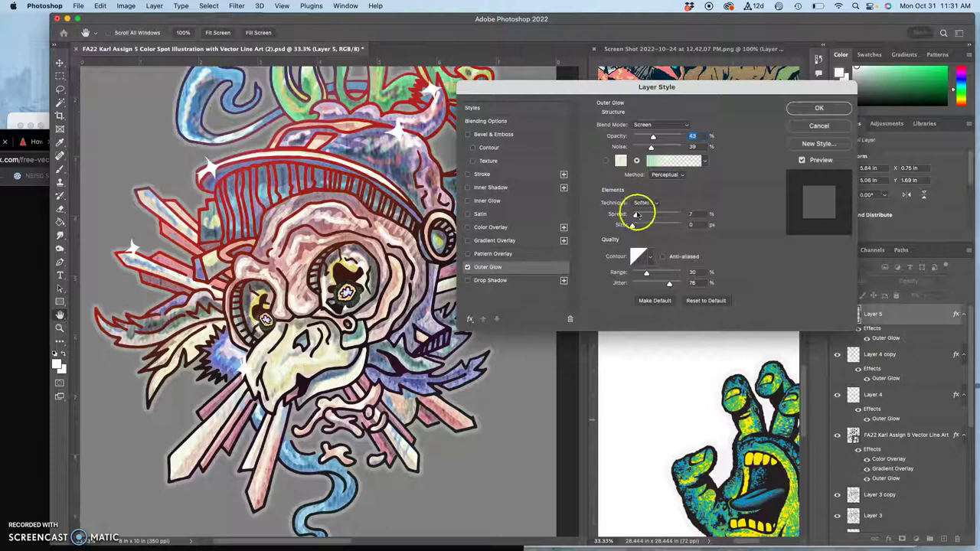
drag(633, 227, 659, 225)
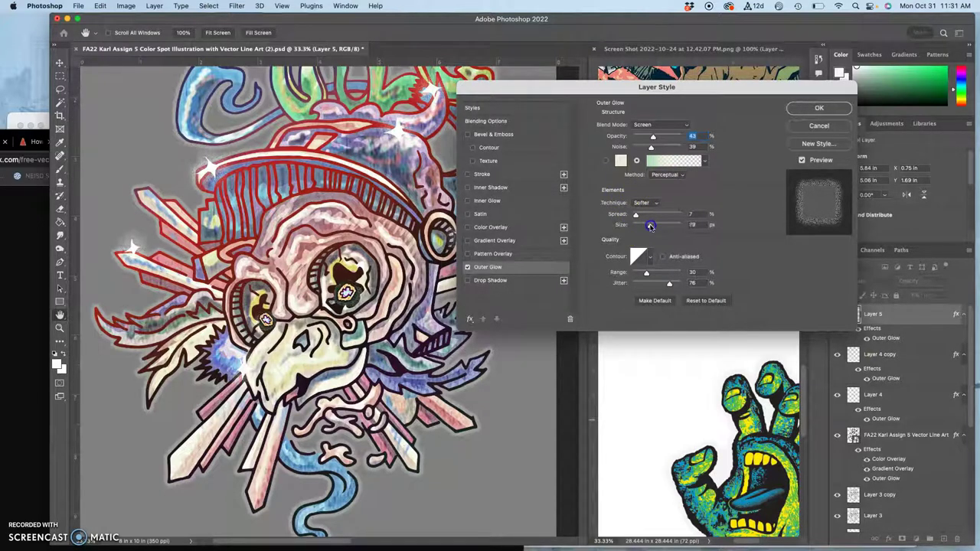
scroll(414, 180, up, 4)
scroll(413, 180, right, 5)
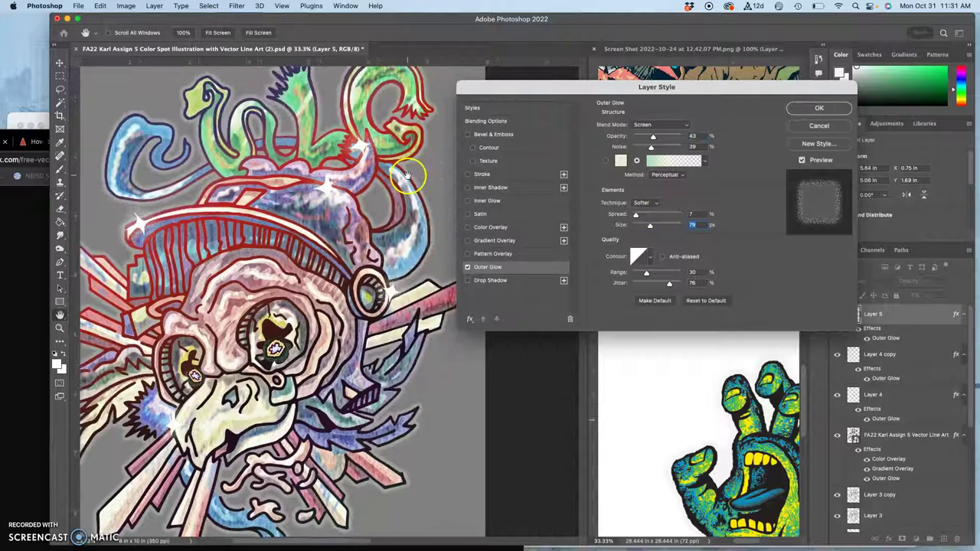
Step: Keep the 79 px glow and give the star glints a 5.2 px Gaussian Blur
click(818, 108)
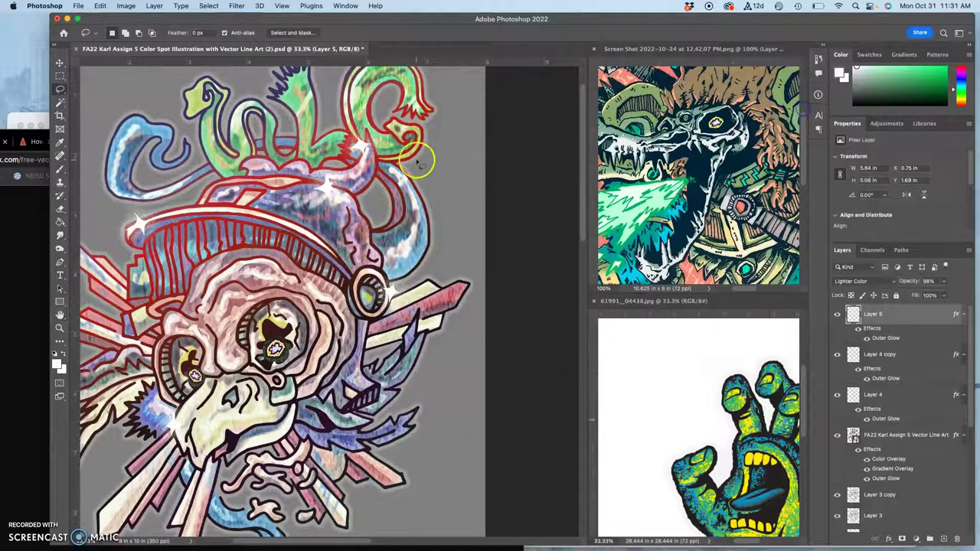
click(238, 6)
mouse_move(256, 139)
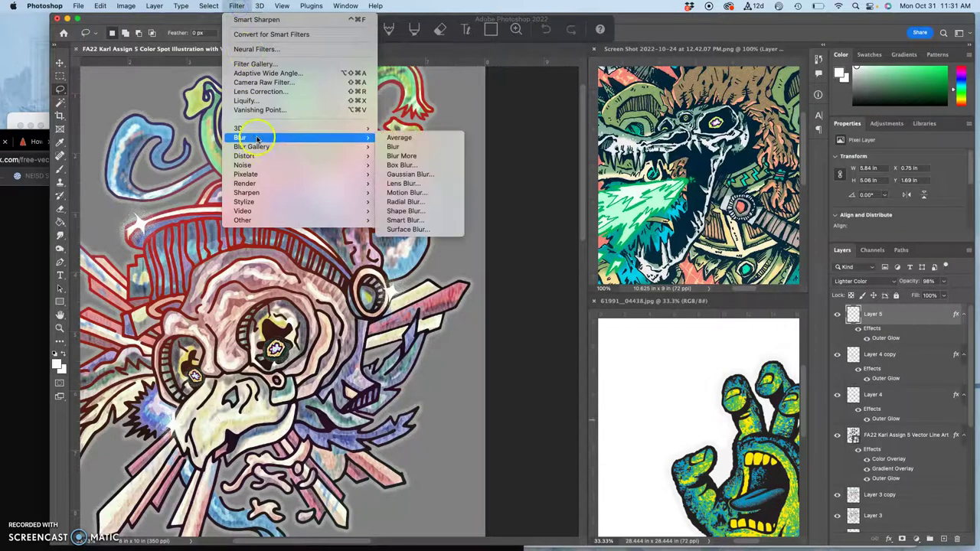
click(400, 175)
click(492, 244)
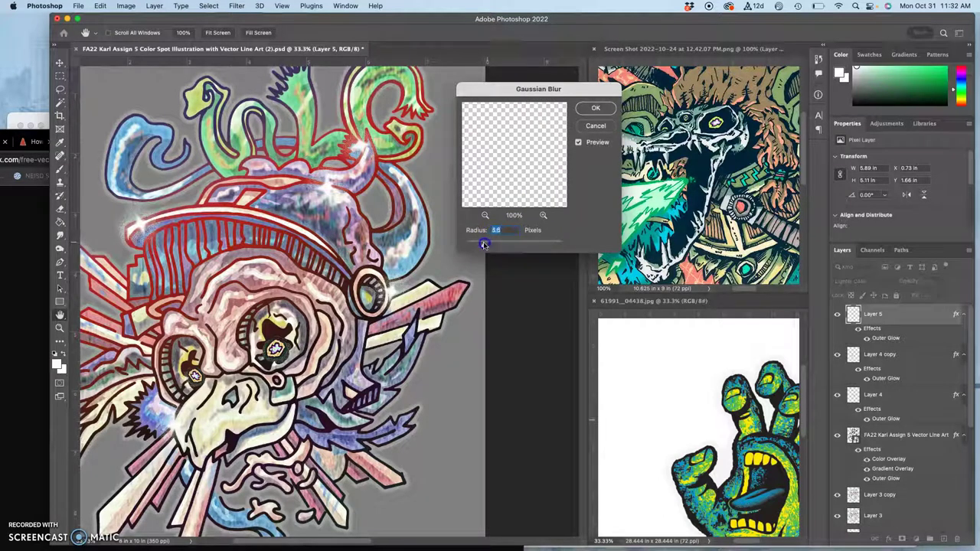
click(596, 108)
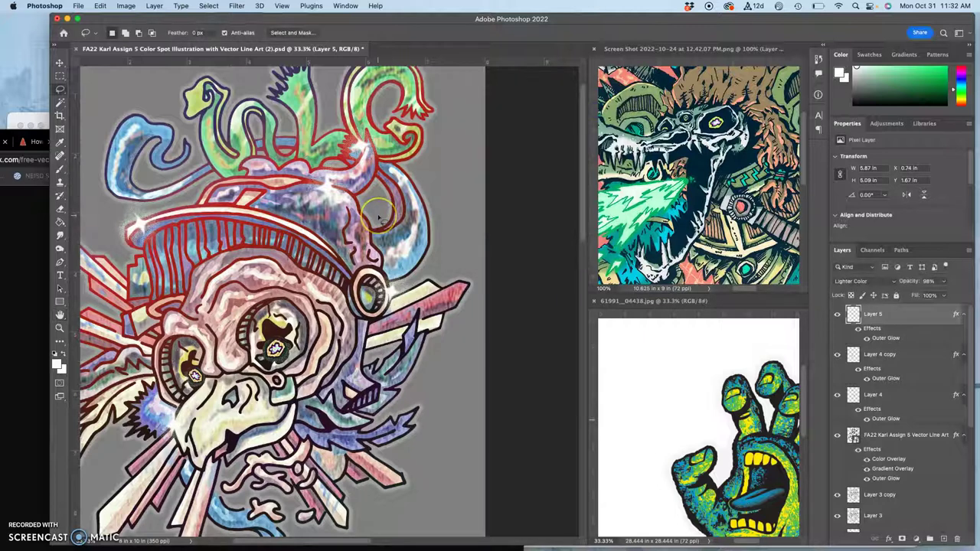
Step: Duplicate the star glints, flip the copy vertically and move it up and right
key(super+minus)
key(super+minus)
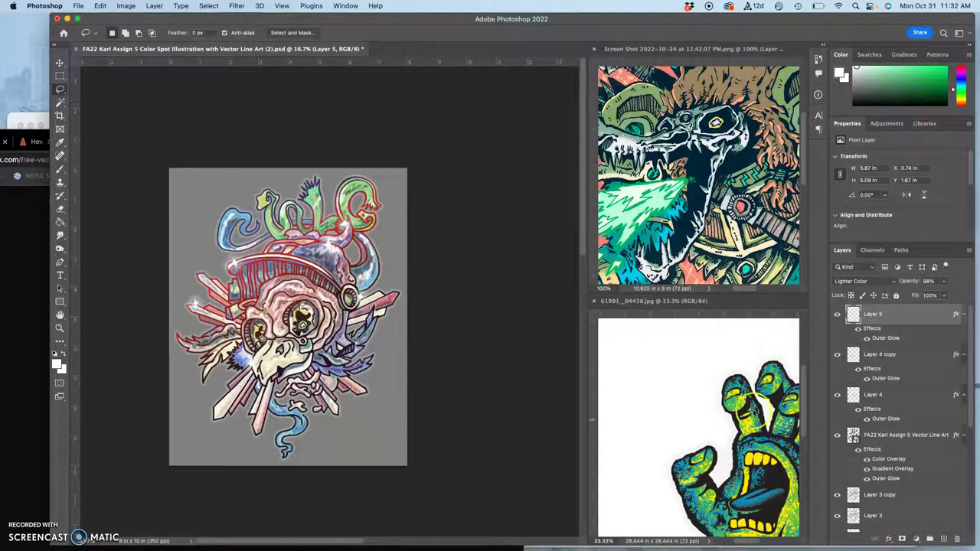
key(super+j)
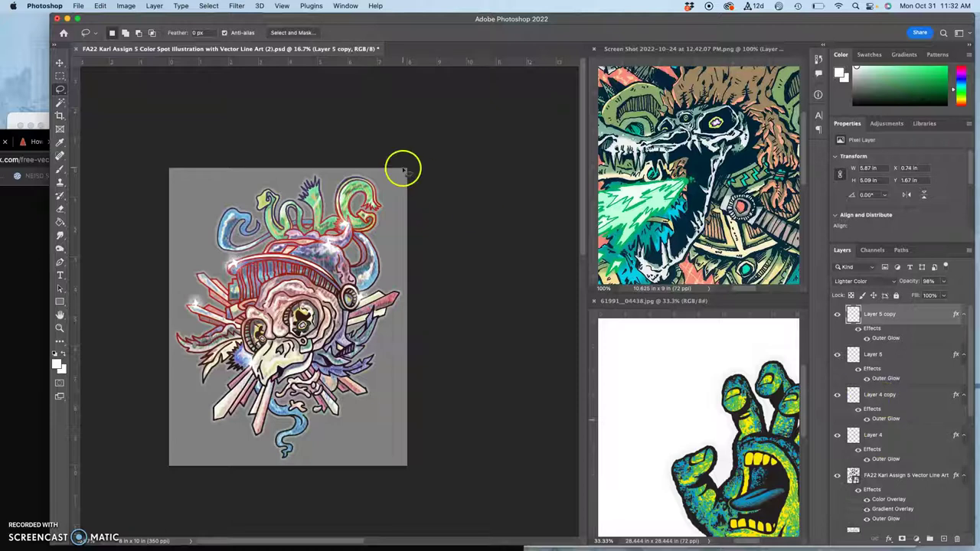
click(60, 64)
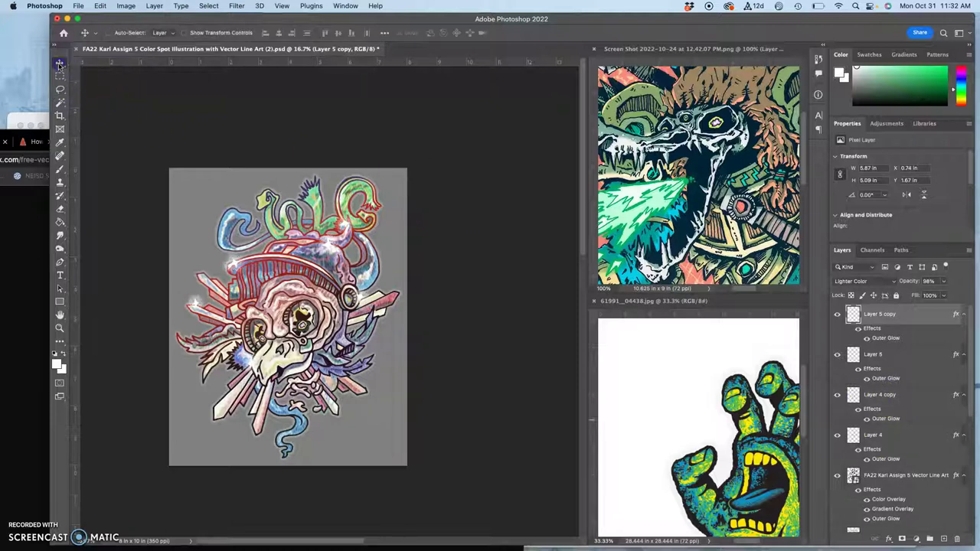
key(super+t)
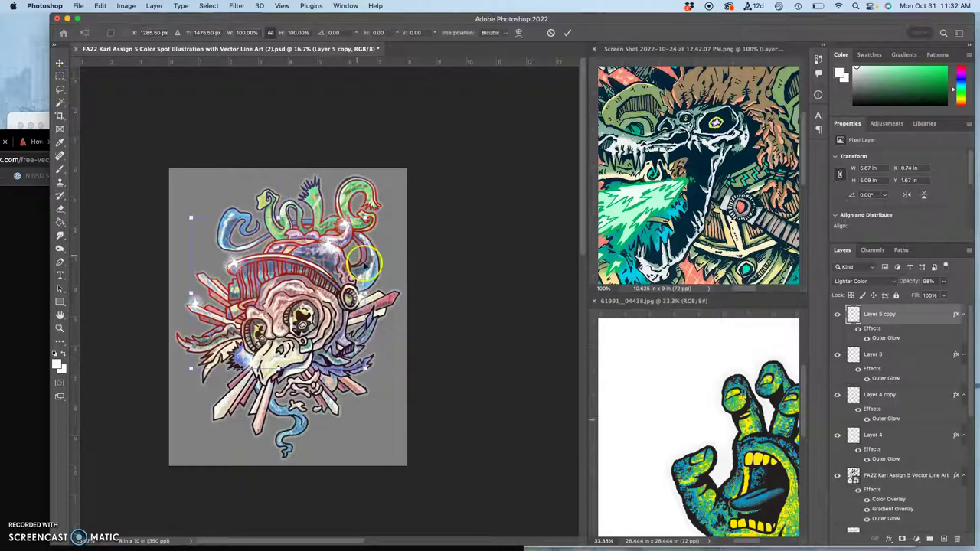
right_click(331, 247)
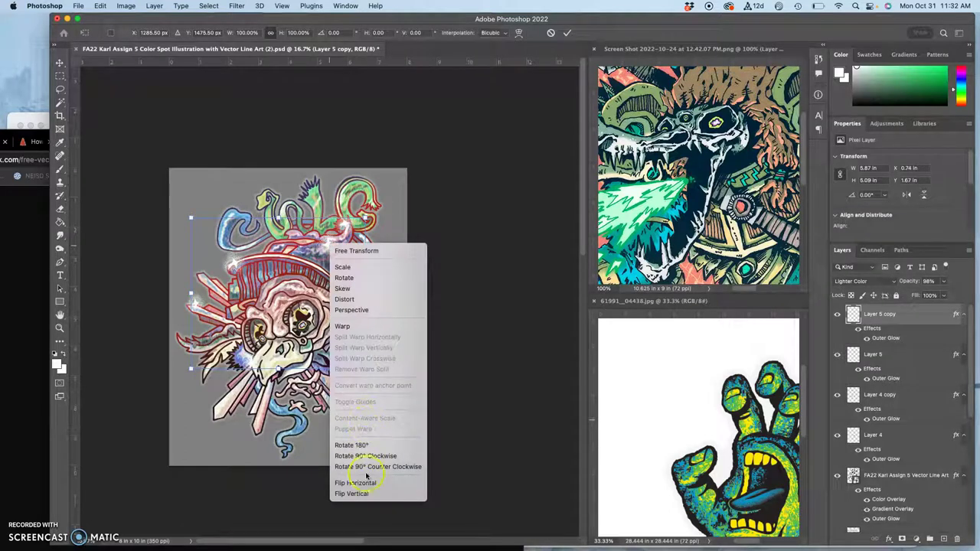
click(350, 494)
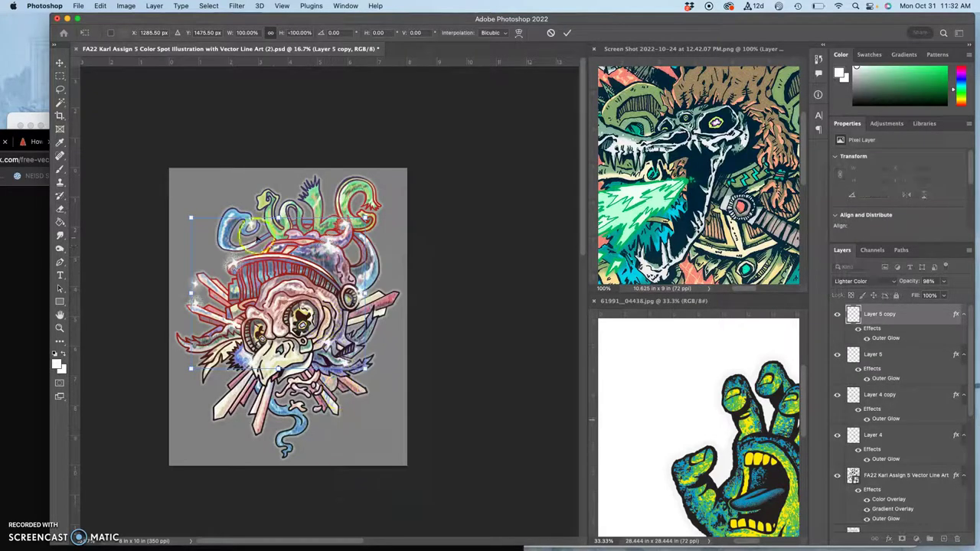
drag(248, 225, 283, 153)
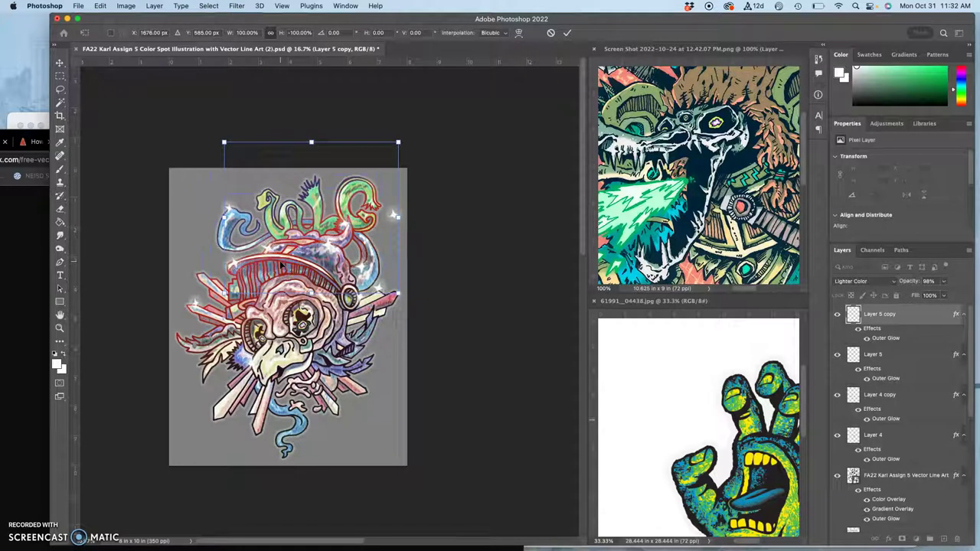
key(Return)
Step: Duplicate the flipped glints again and mirror the new copy horizontally
key(super+j)
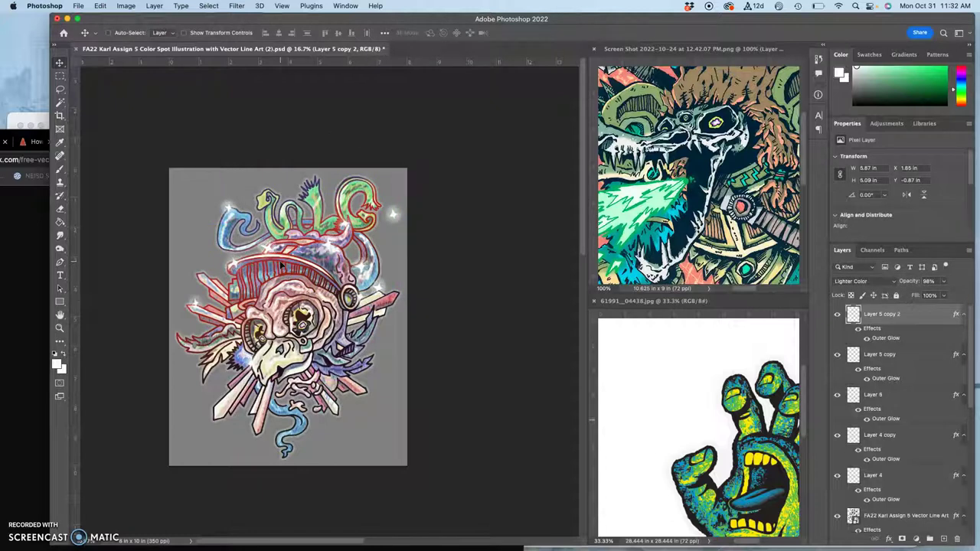
key(super+t)
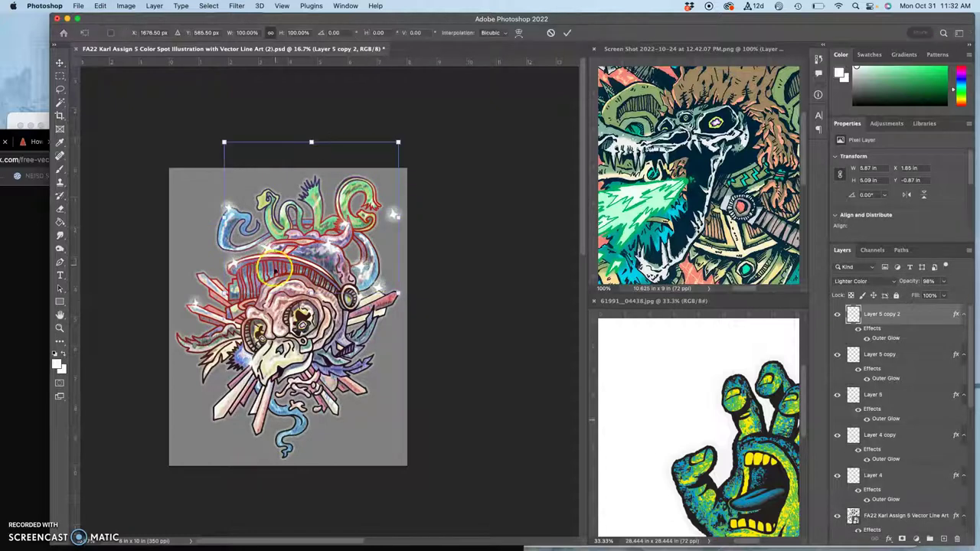
right_click(329, 246)
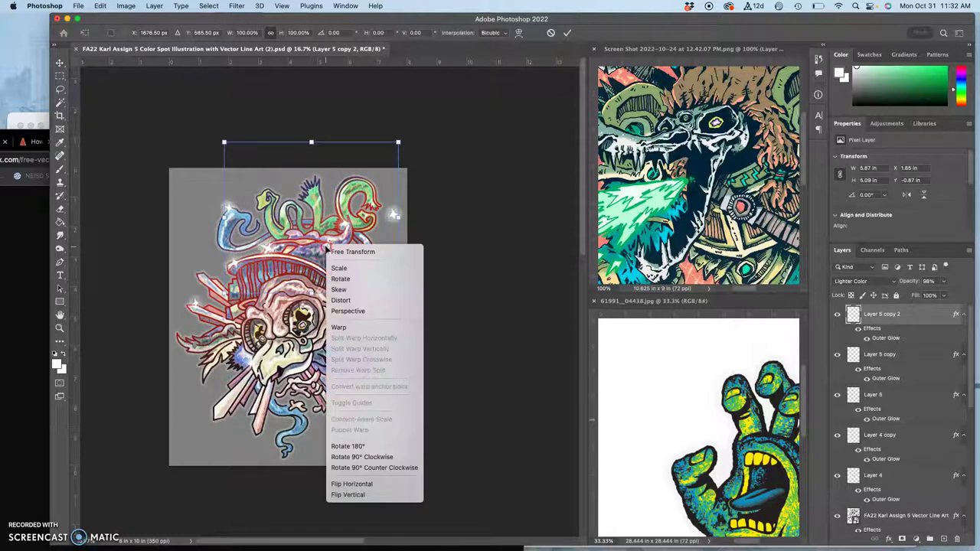
click(355, 484)
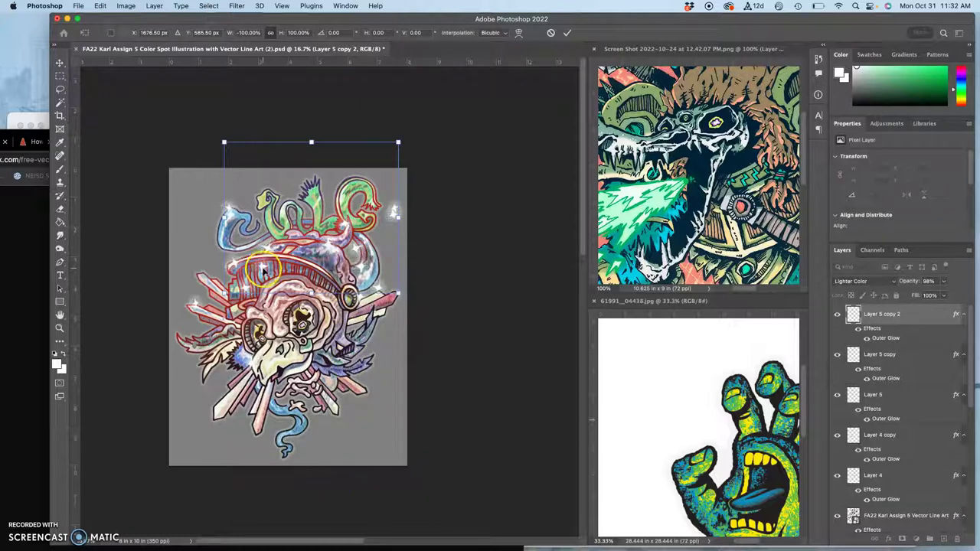